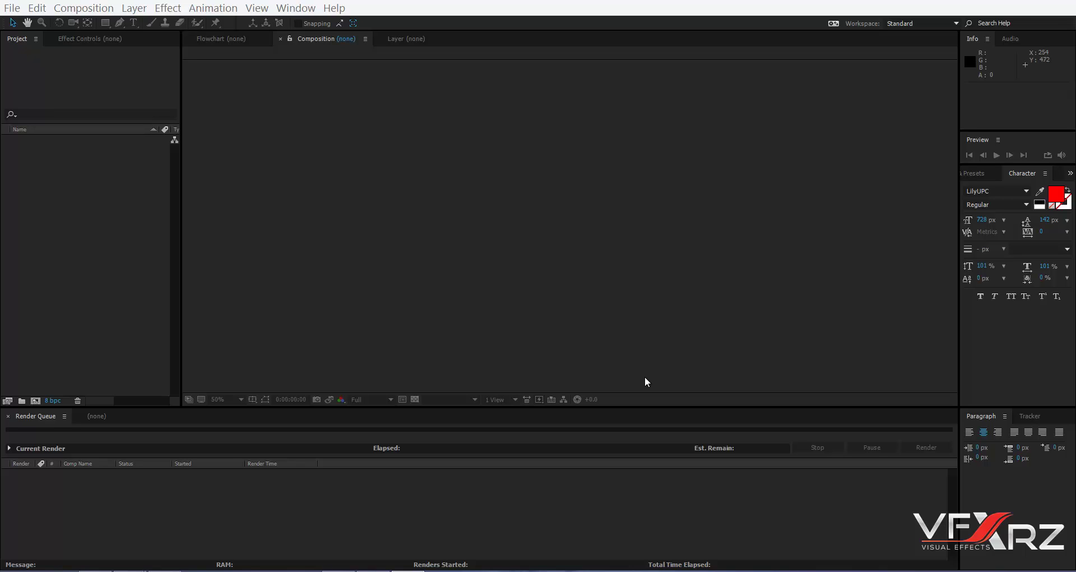
Step: Create a new 1920×1080, 25 fps composition, Comp 1, with default settings
left_click(95, 314)
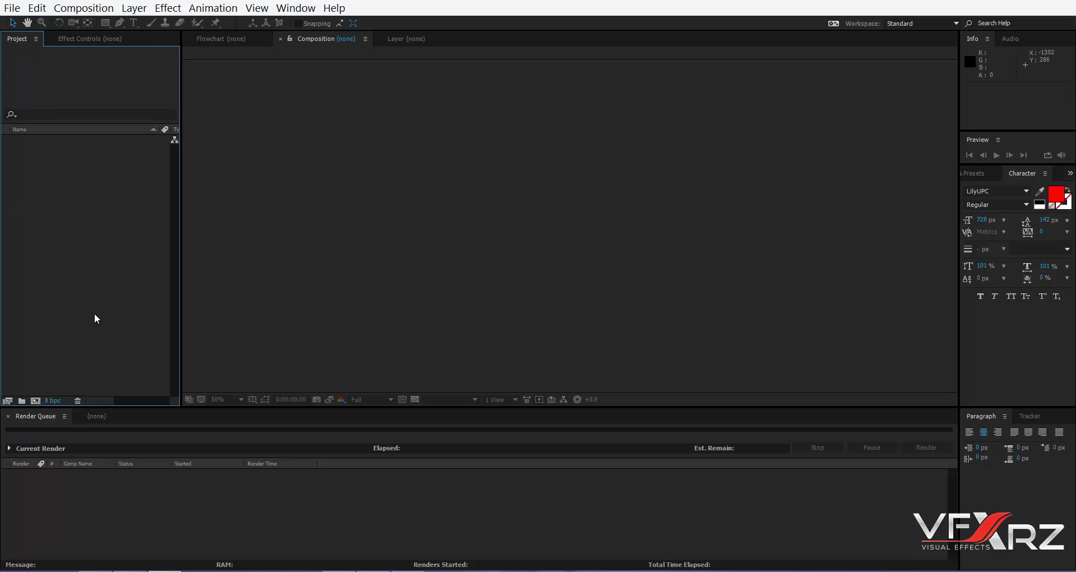
left_click(43, 402)
left_click(294, 393)
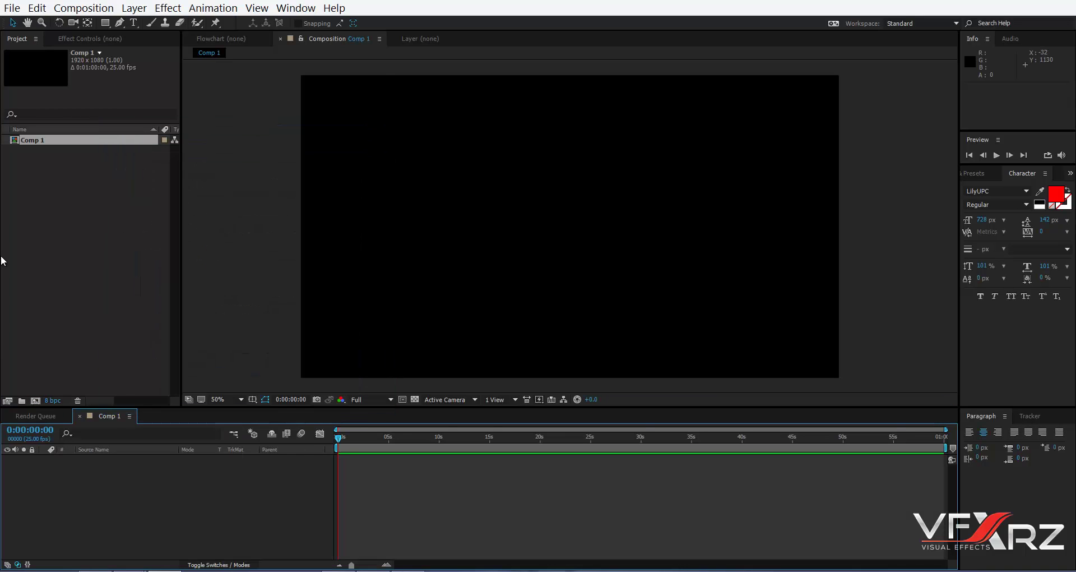
Step: Add a full-frame white solid layer, White Solid 1, and select it
left_click(67, 345)
left_click(205, 506)
right_click(207, 508)
mouse_move(252, 381)
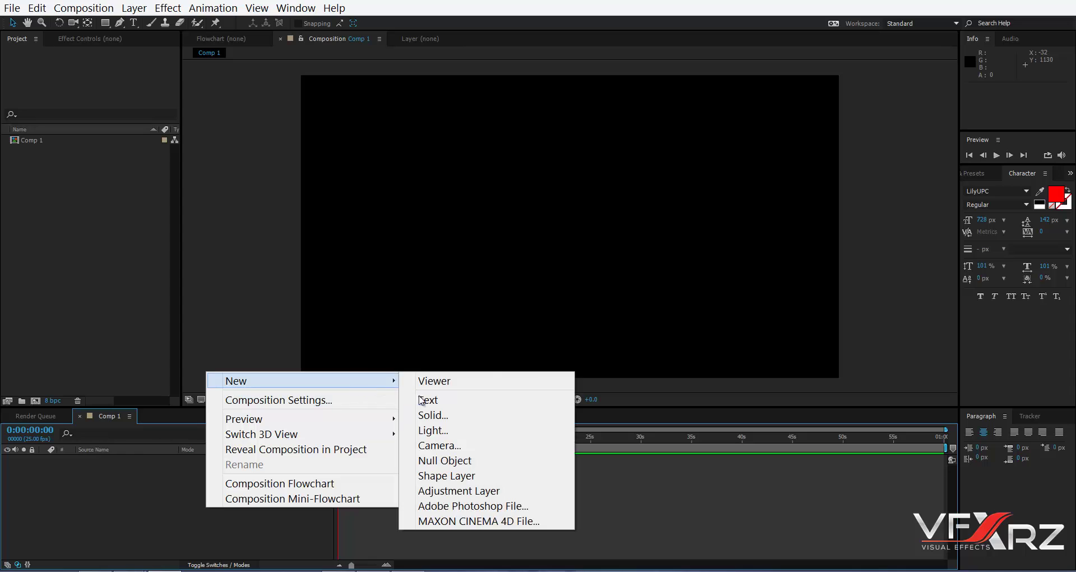
left_click(434, 414)
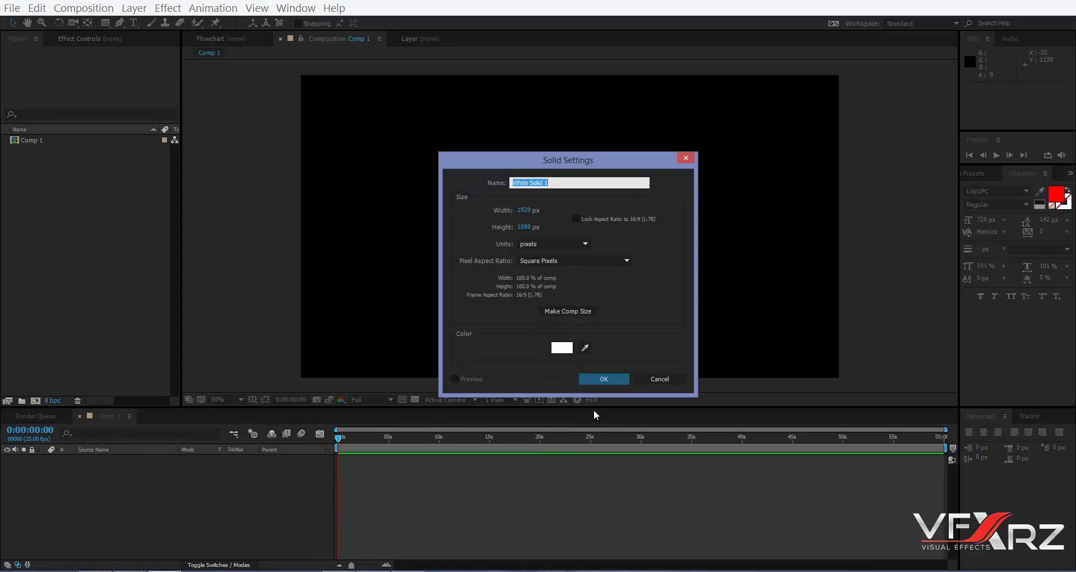
left_click(604, 379)
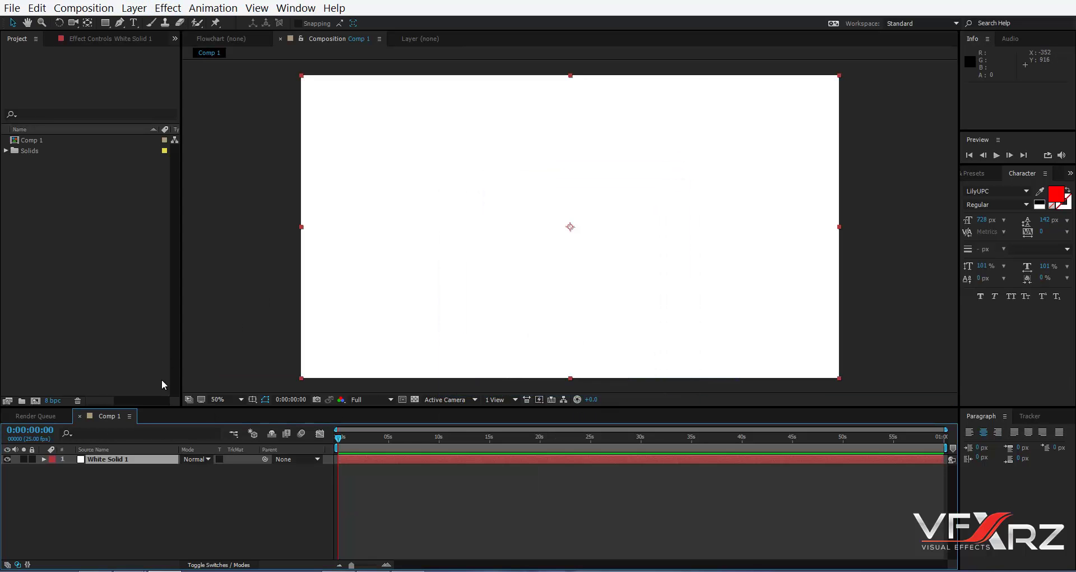
left_click(137, 464)
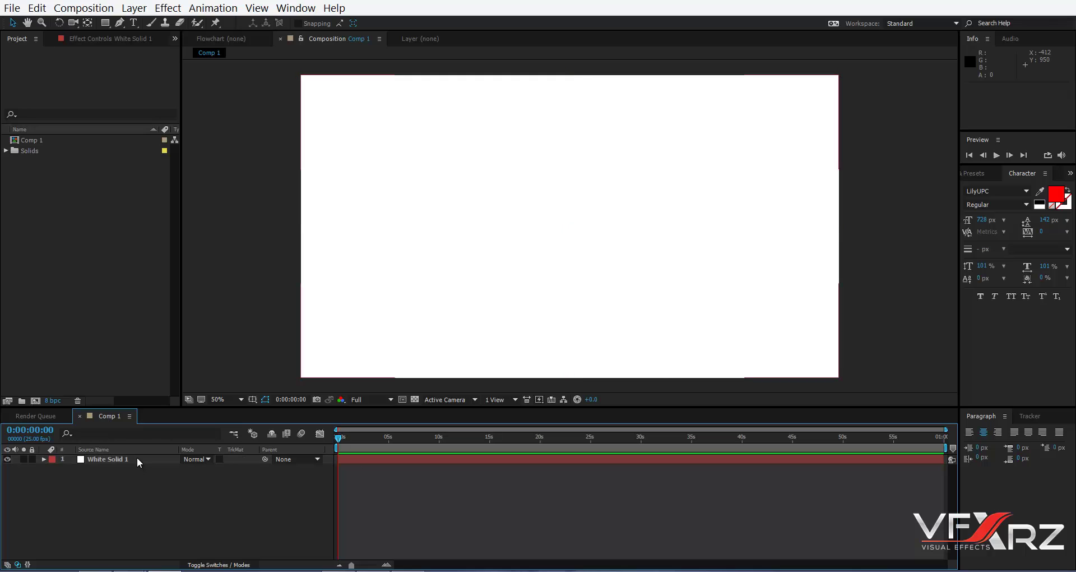
Step: Apply Trapcode Tao from the Effect menu to White Solid 1
left_click(181, 12)
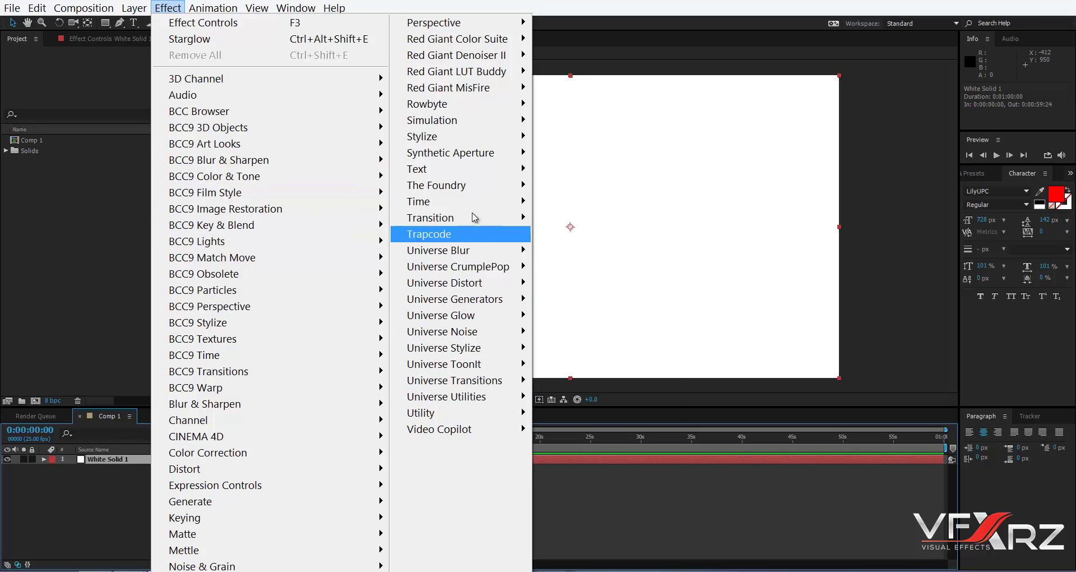
mouse_move(461, 234)
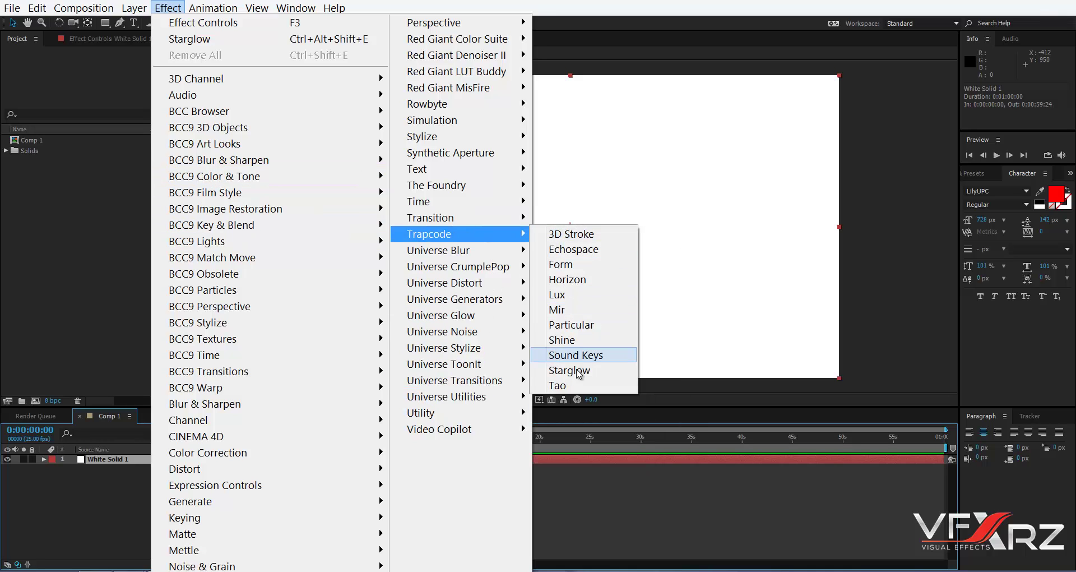
left_click(561, 386)
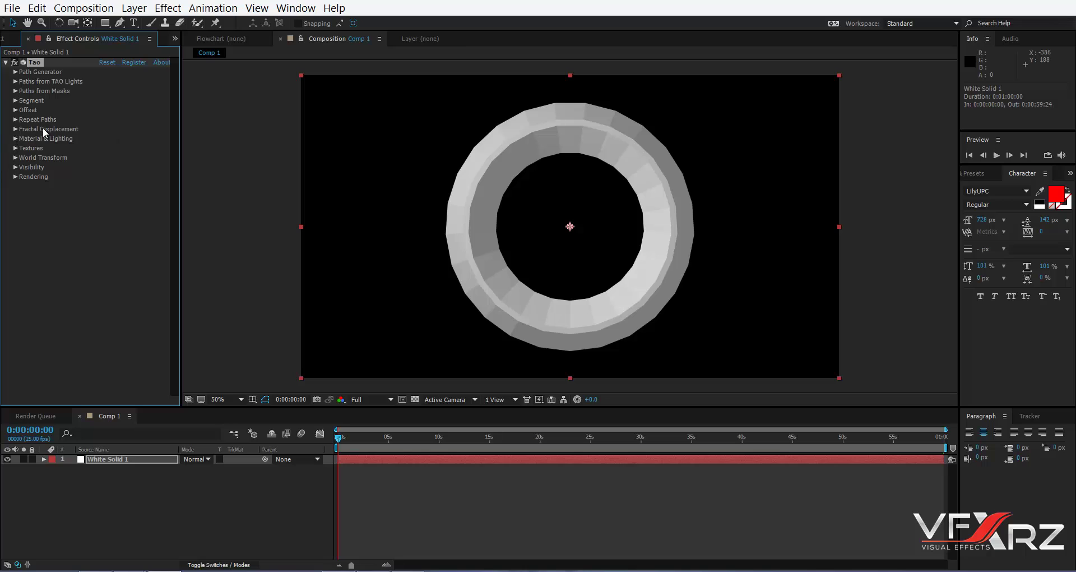
Step: Give Tao's First Repeater 8 repetitions and R1 World Pos X 0
left_click(15, 120)
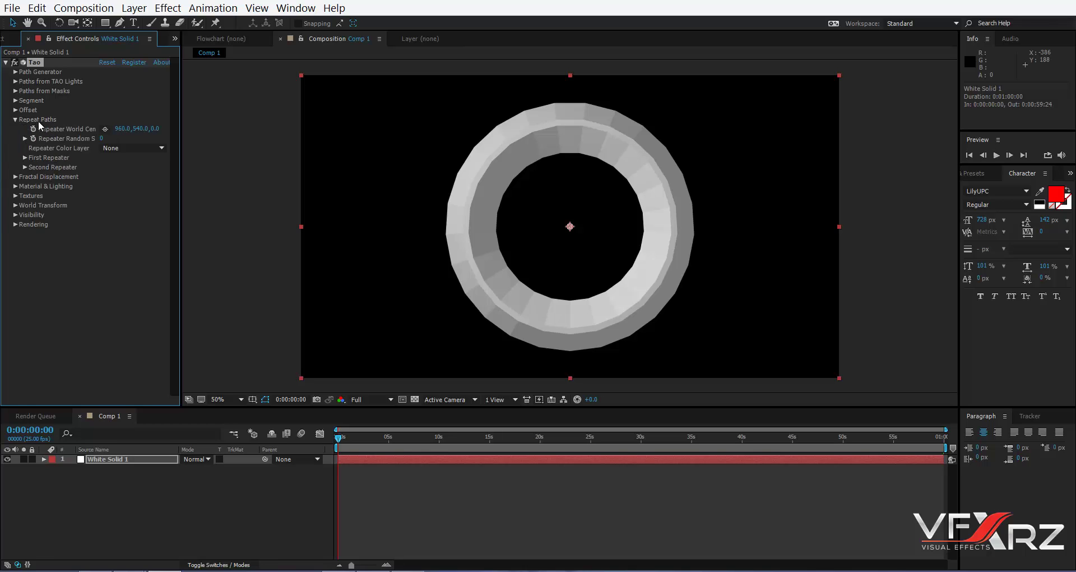
left_click(25, 159)
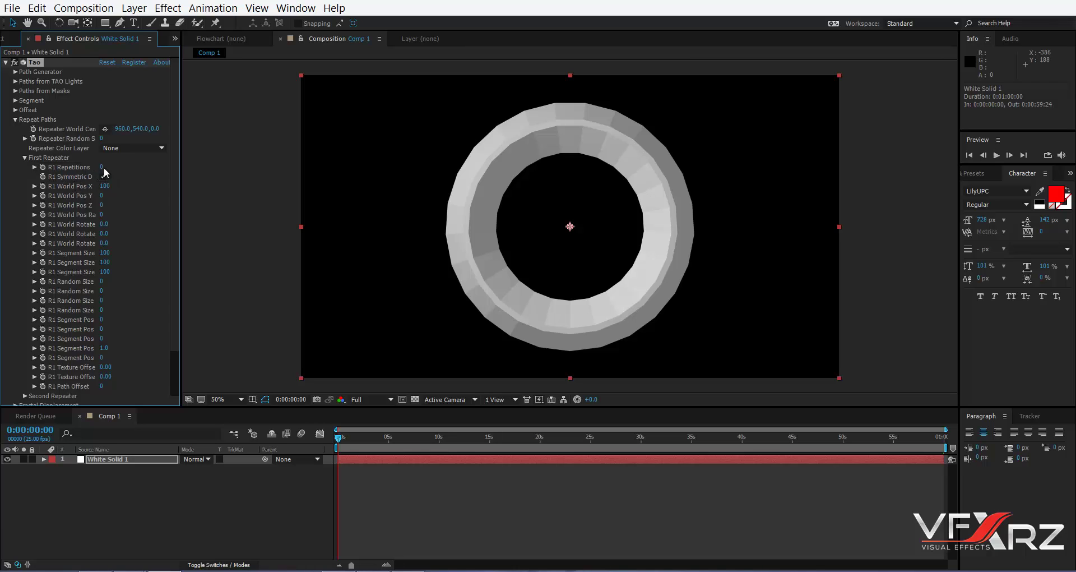
left_click_drag(100, 167, 148, 169)
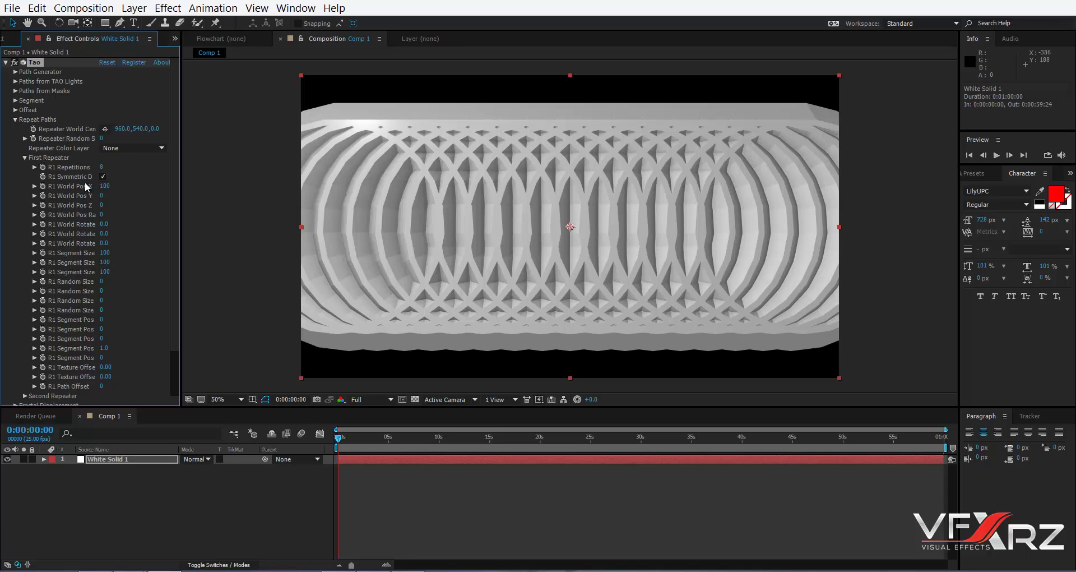
type("0")
left_click(105, 186)
left_click(124, 206)
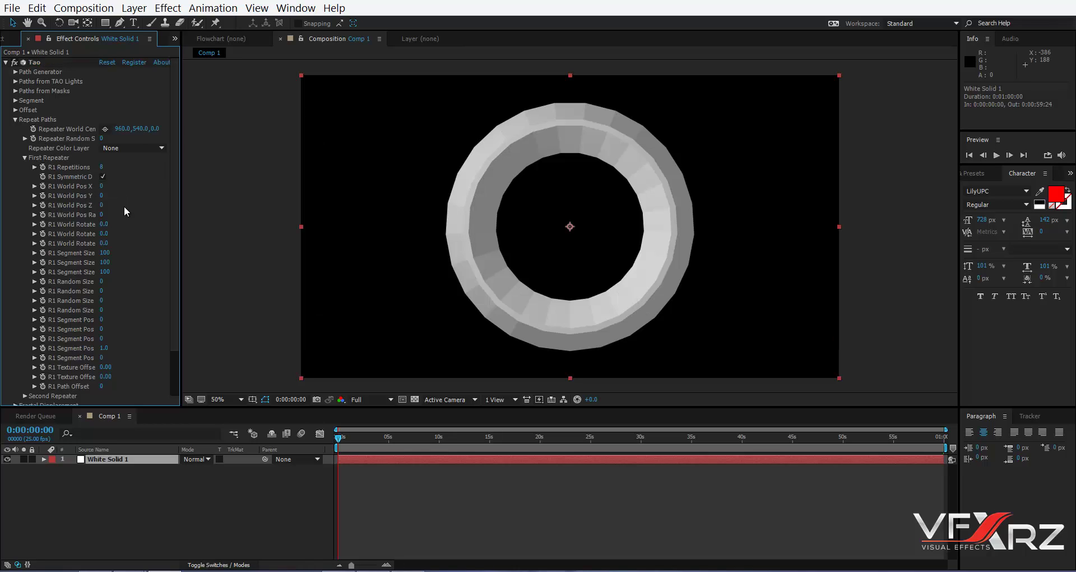
key("ctrl+z")
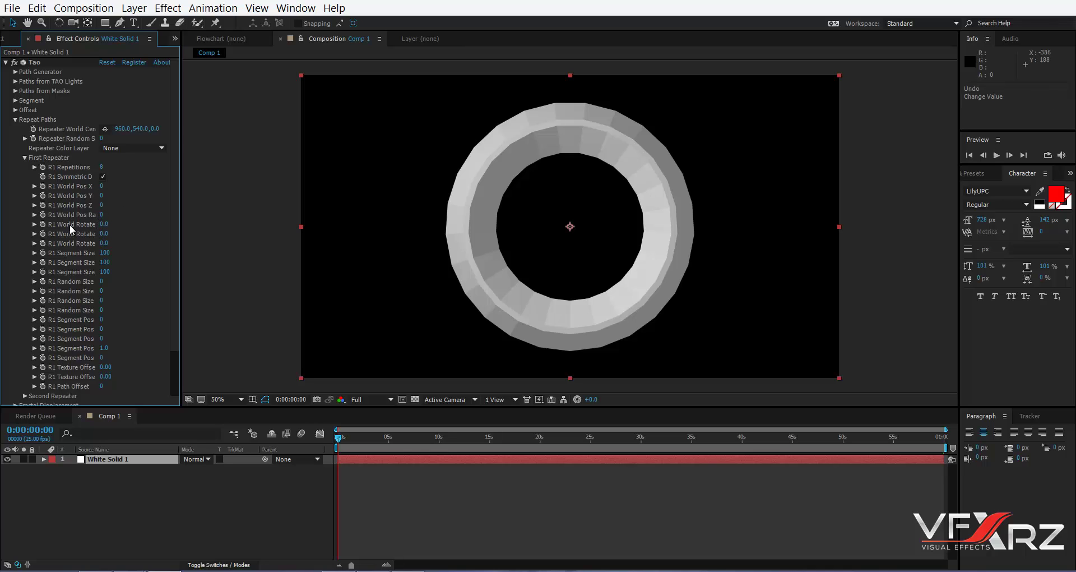
Step: Set R1 World Rotate X to 11.0 and R1 Repetitions to 9
left_click_drag(104, 224, 114, 231)
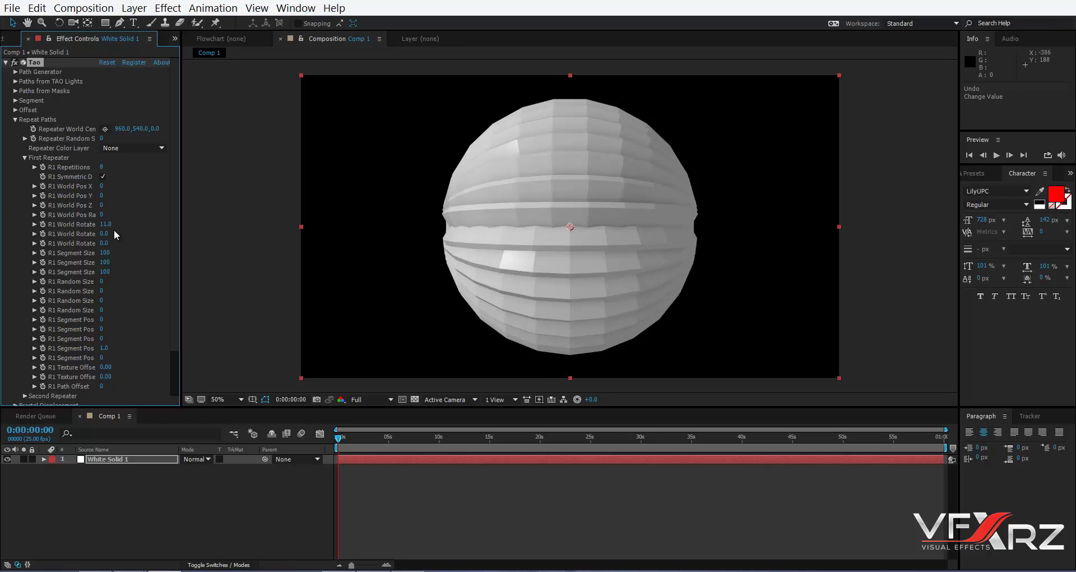
type("9")
left_click(103, 168)
left_click(120, 194)
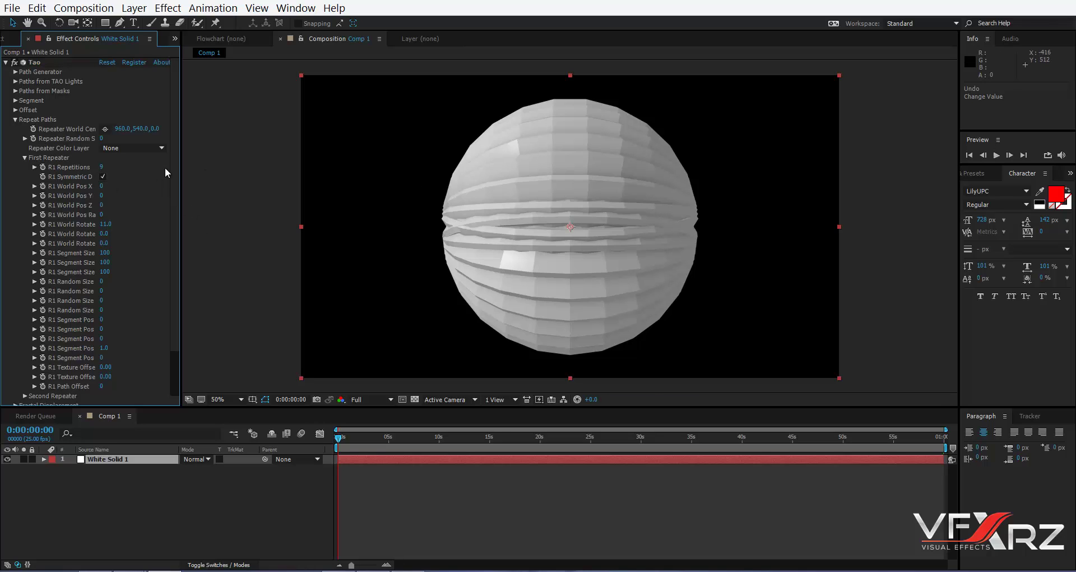
left_click_drag(172, 187, 174, 176)
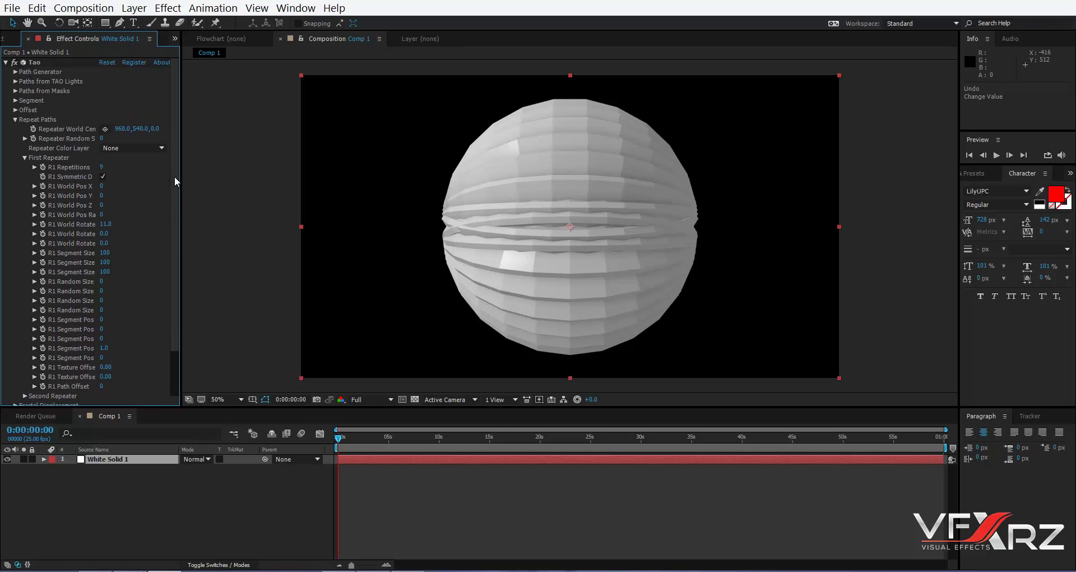
Step: Raise Tao's Segments to 182 and Sides to 40
left_click(16, 100)
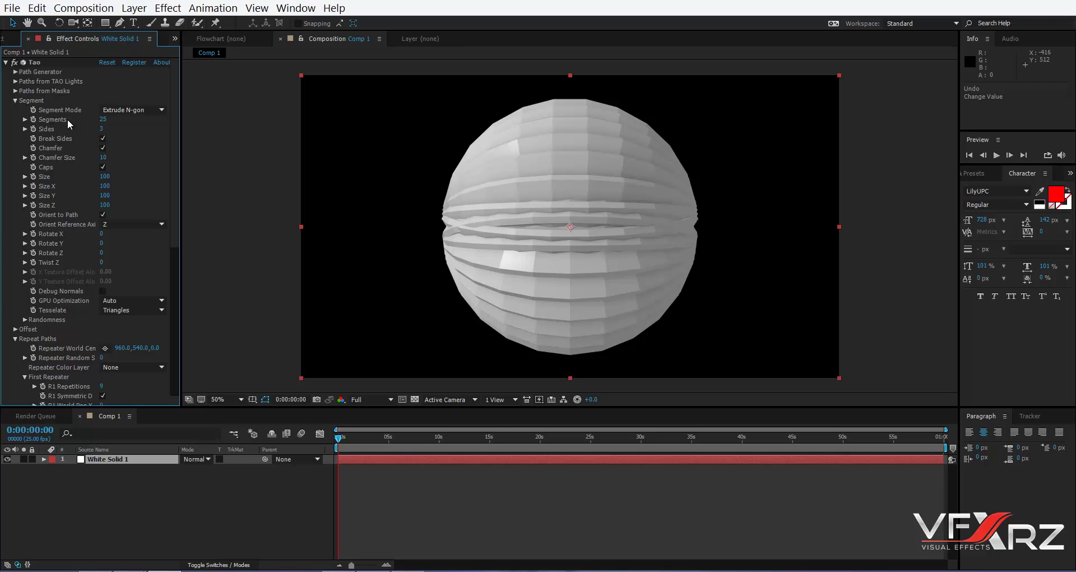
mouse_move(103, 119)
left_mouse_down()
mouse_move(249, 136)
mouse_move(200, 132)
left_mouse_up()
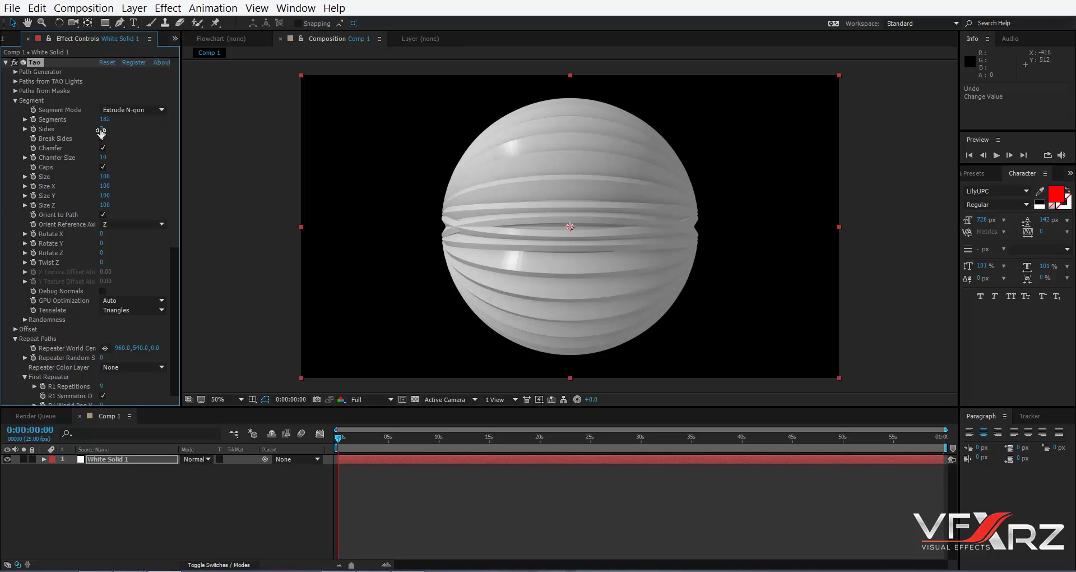
left_click_drag(101, 128, 319, 143)
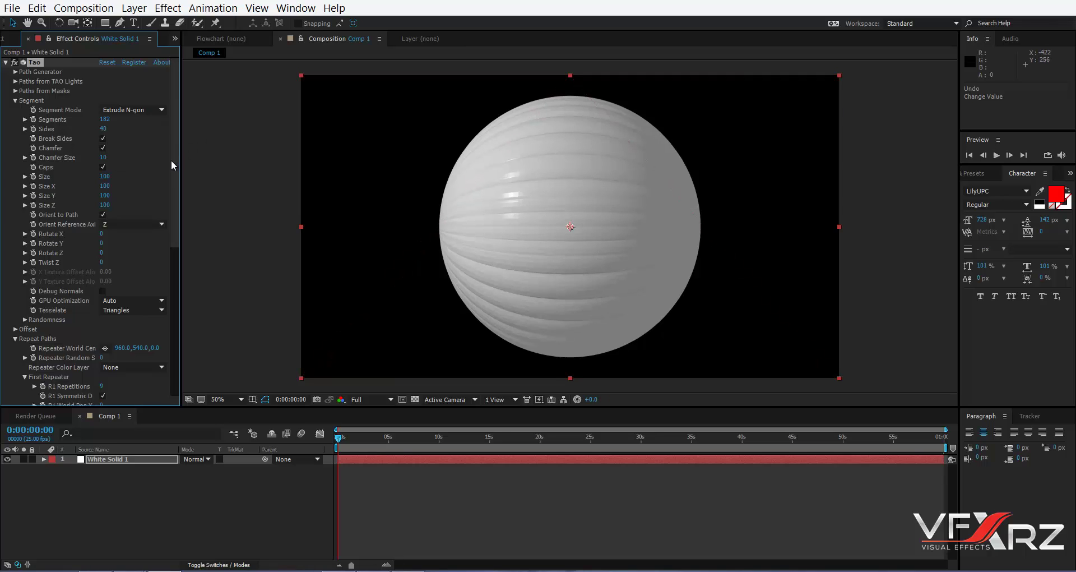
left_click_drag(173, 161, 184, 345)
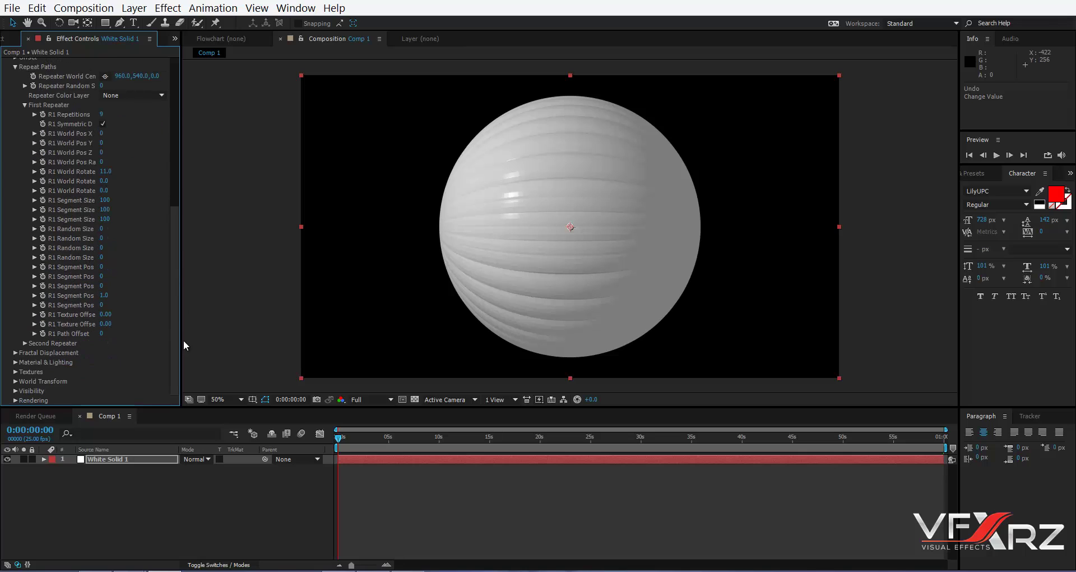
Step: Set Tao's Rendering Shader to Smooth
left_click(15, 400)
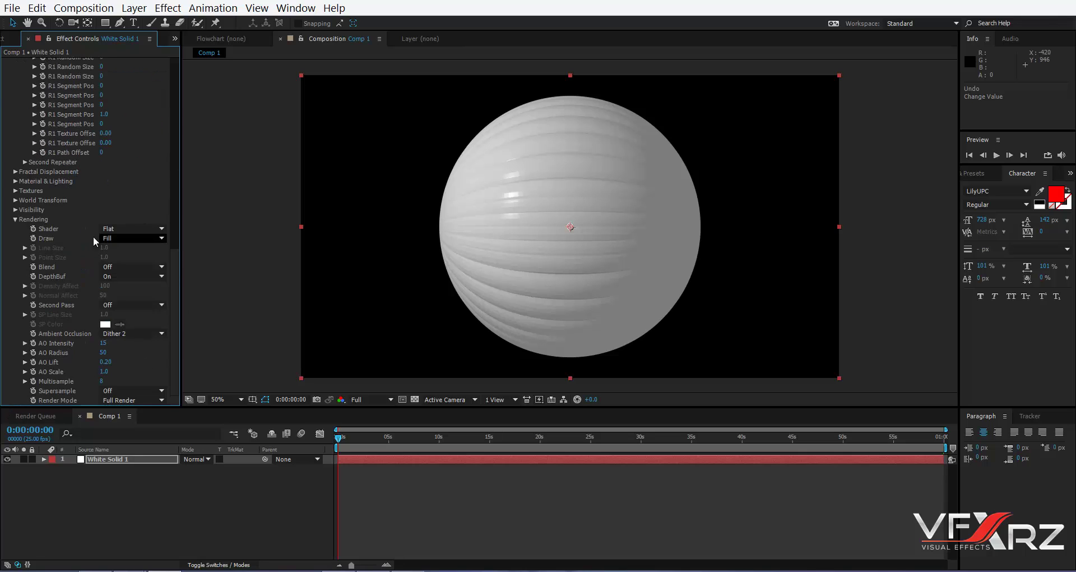
left_click(129, 228)
left_click(153, 257)
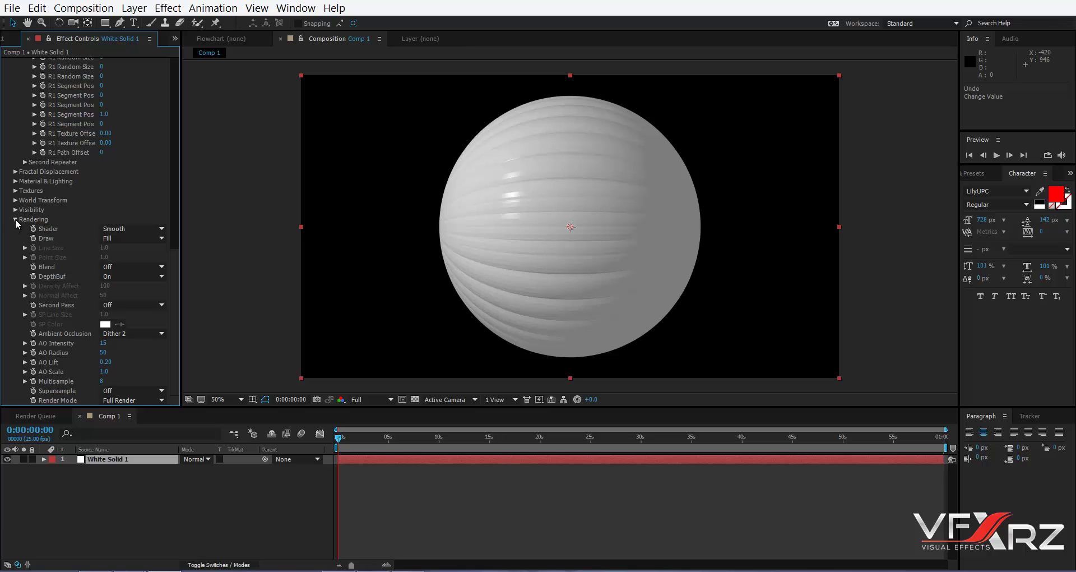
scroll(15, 219, "up", 5)
scroll(16, 241, "up", 2)
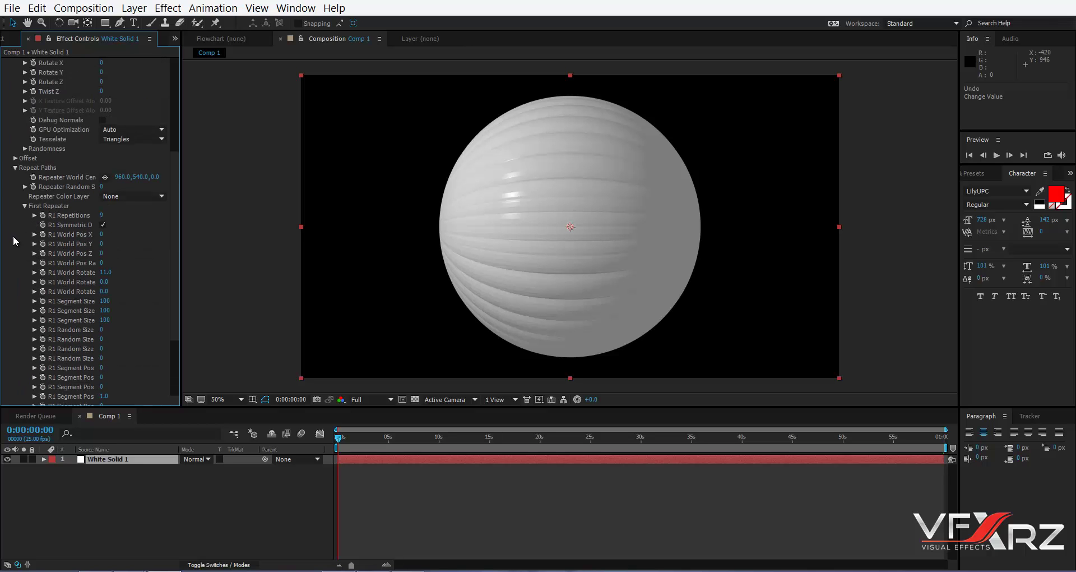
Step: Import the beach-sunset JPG into the project
left_click(3, 38)
double_click(139, 246)
left_click(863, 136)
double_click(863, 136)
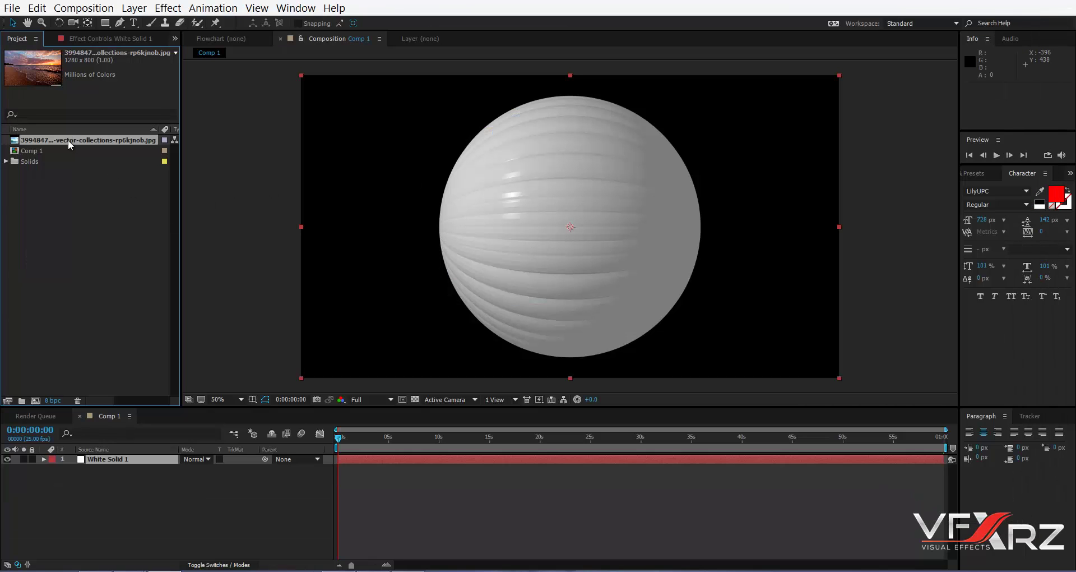
Step: Place the beach photo below White Solid 1 and scale it to fill the frame
left_click_drag(68, 139, 224, 516)
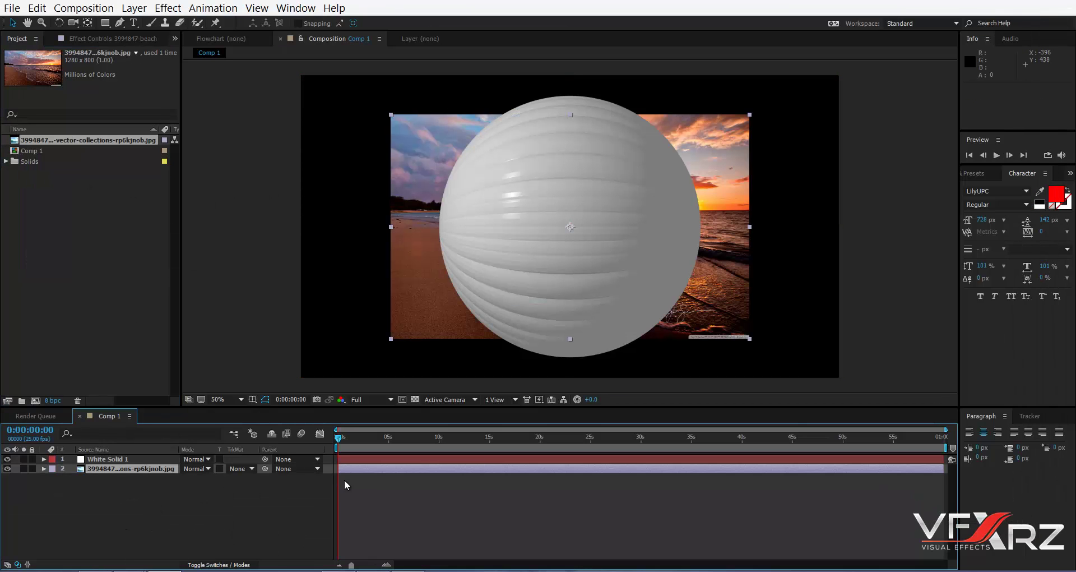
left_click_drag(390, 339, 294, 385)
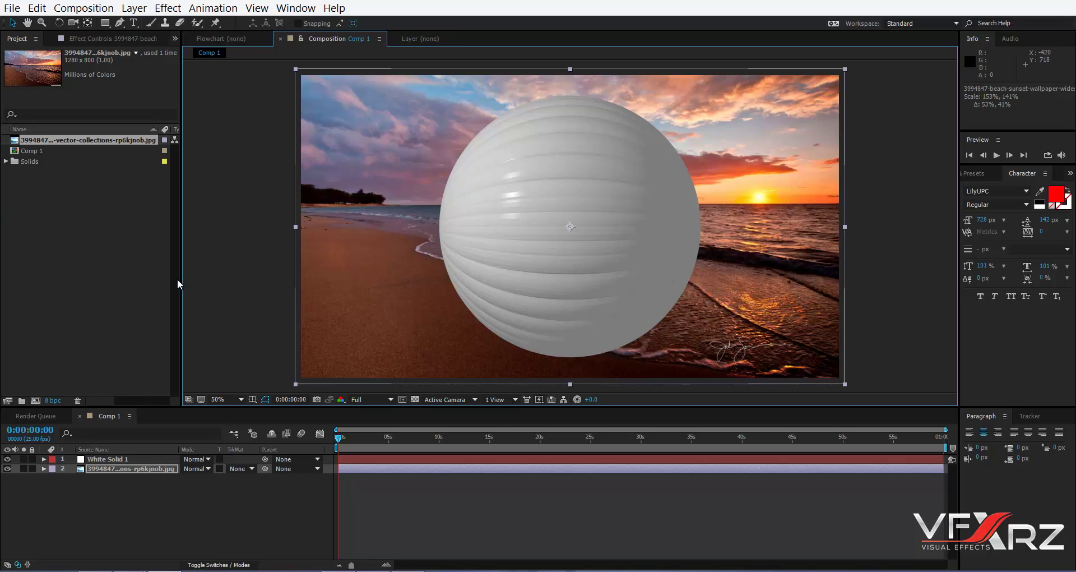
left_click(92, 460)
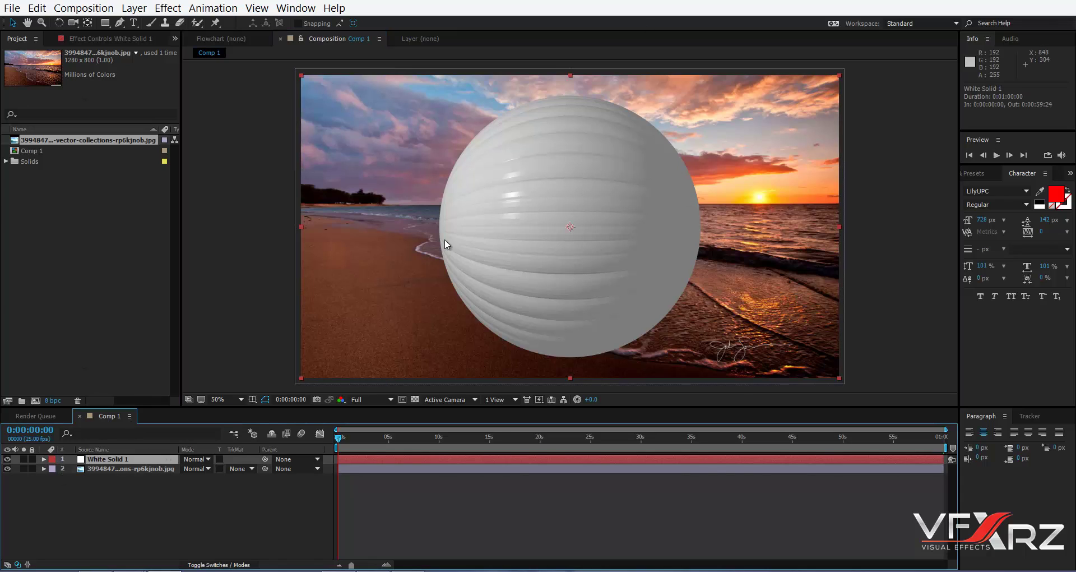
Step: Set Tao's Image Based Lighting Reflection Environment to the beach-sunset photo layer
left_click(95, 39)
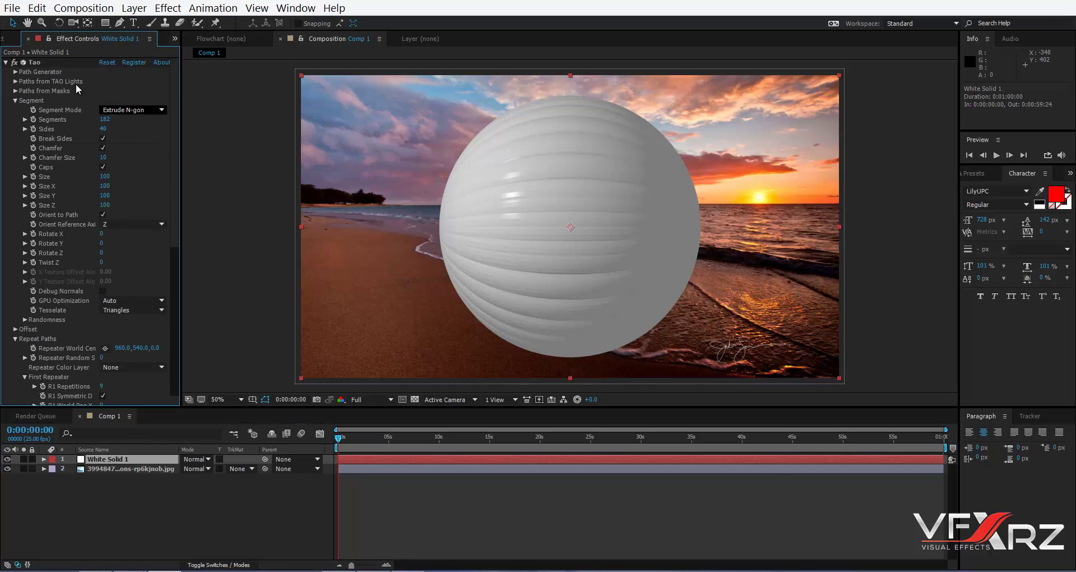
left_click_drag(175, 173, 179, 361)
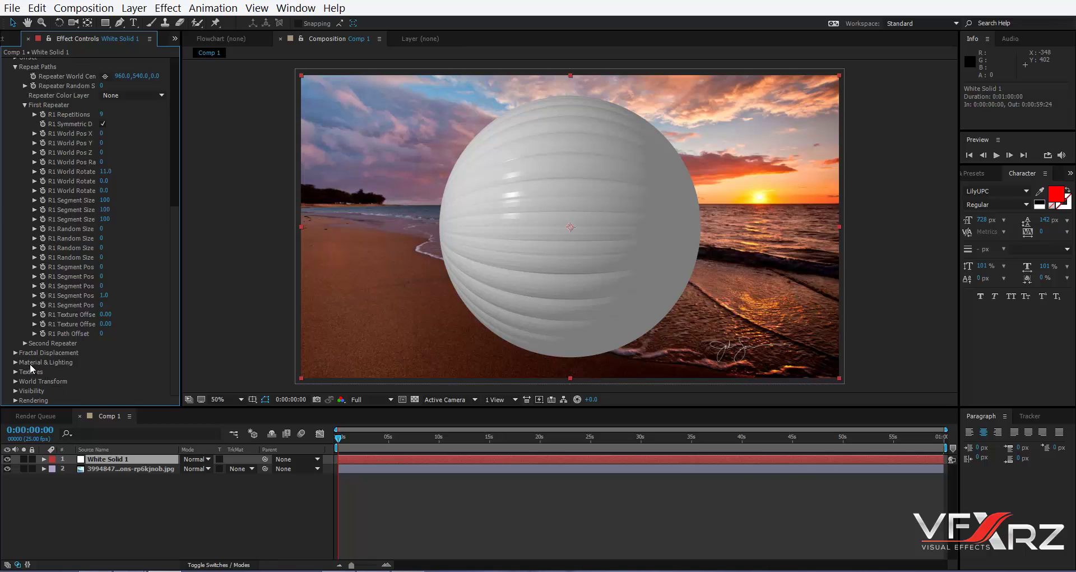
left_click(14, 364)
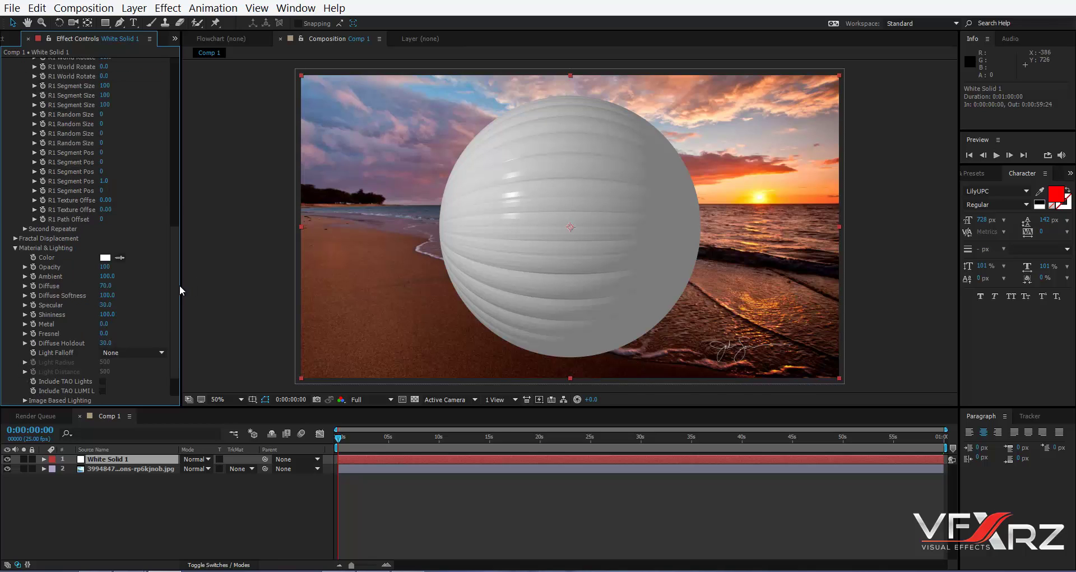
scroll(170, 289, "down", 2)
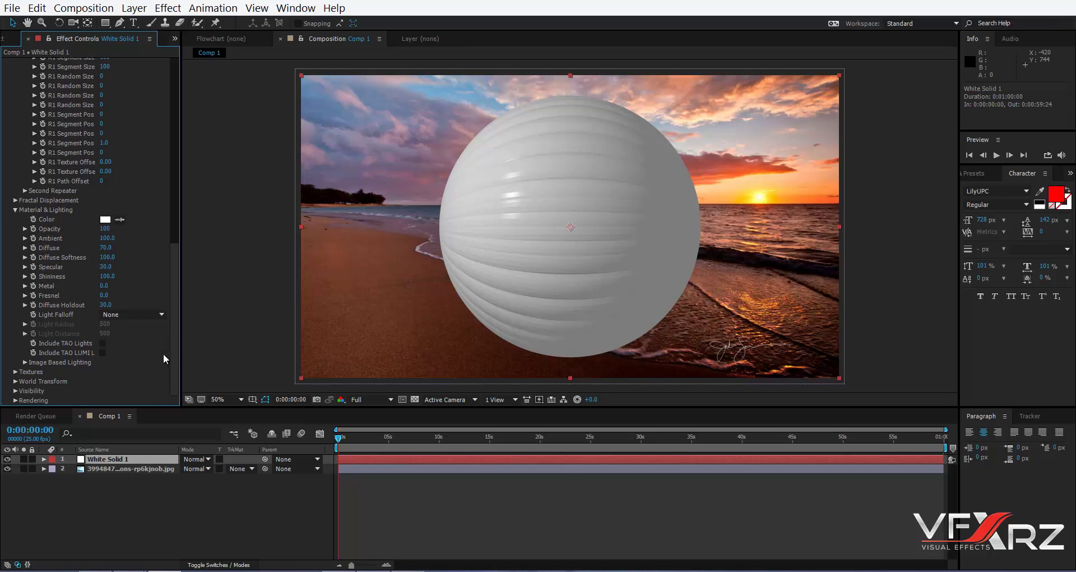
left_click(25, 362)
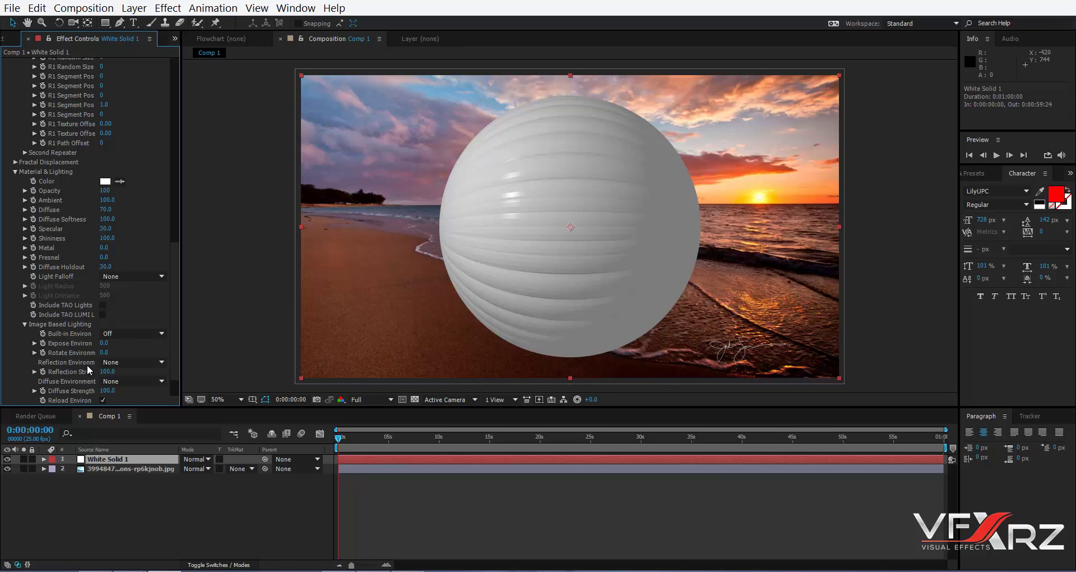
left_click(123, 362)
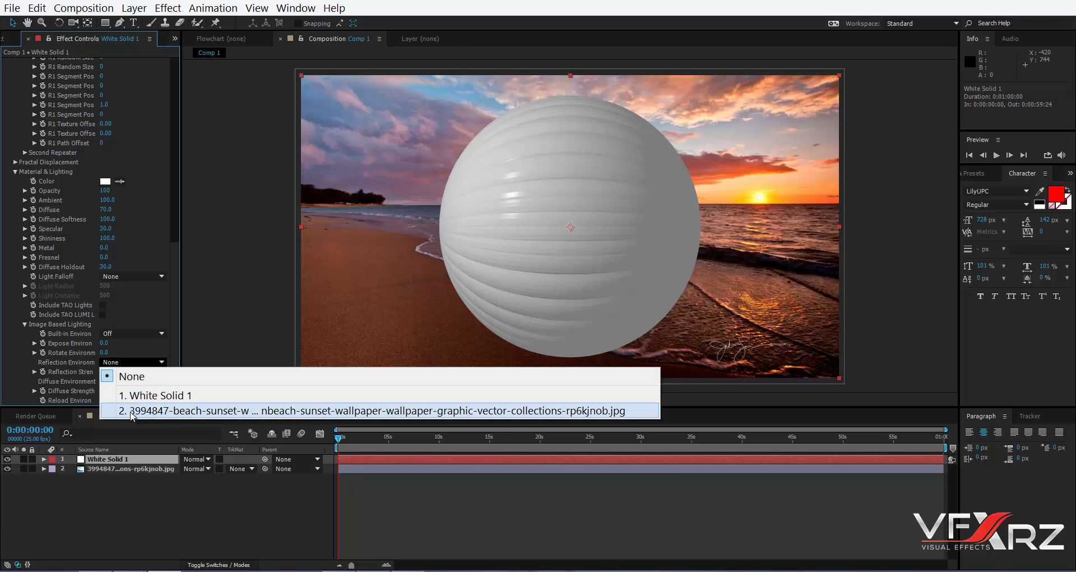
left_click(264, 411)
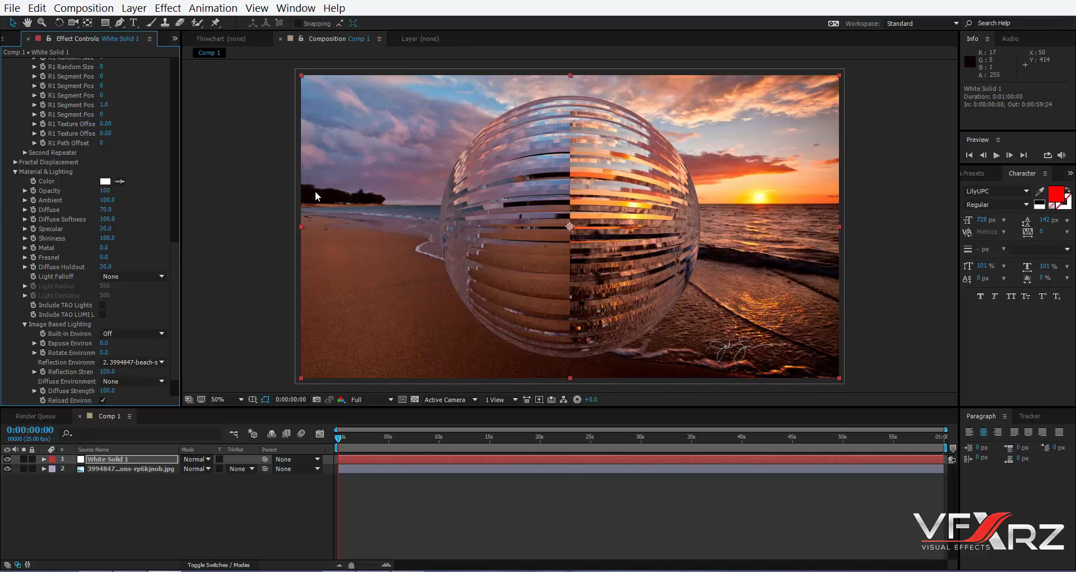
Step: Add Camera 1 and orbit it to view the sphere from another angle
right_click(130, 513)
mouse_move(160, 386)
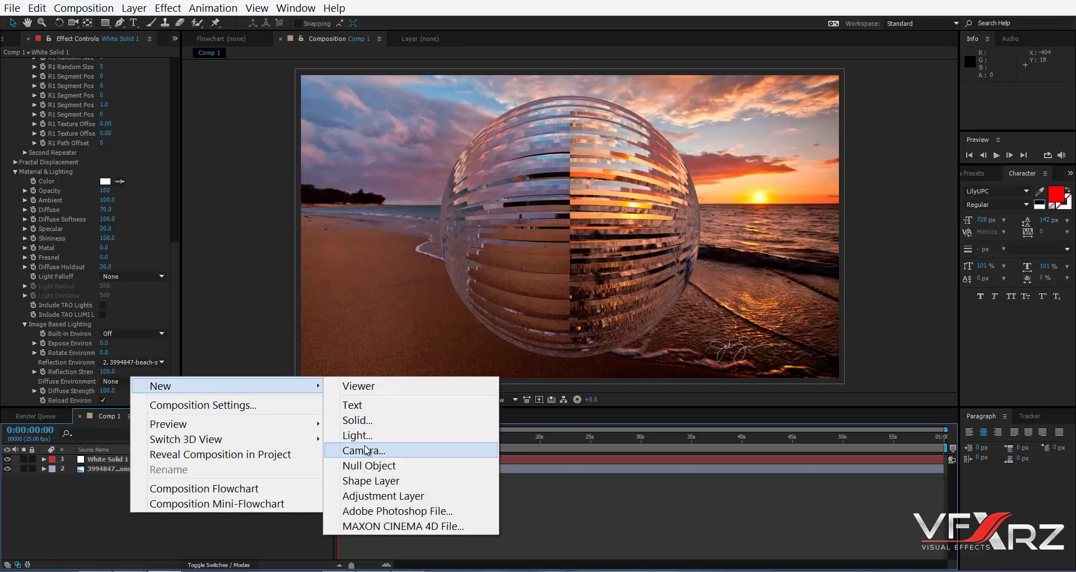
left_click(363, 451)
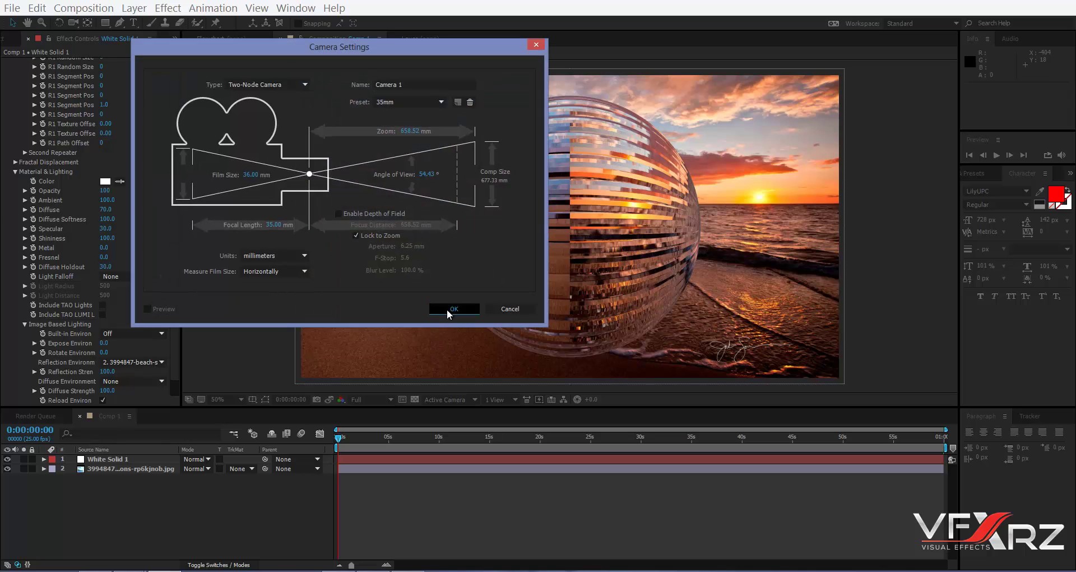
left_click(446, 308)
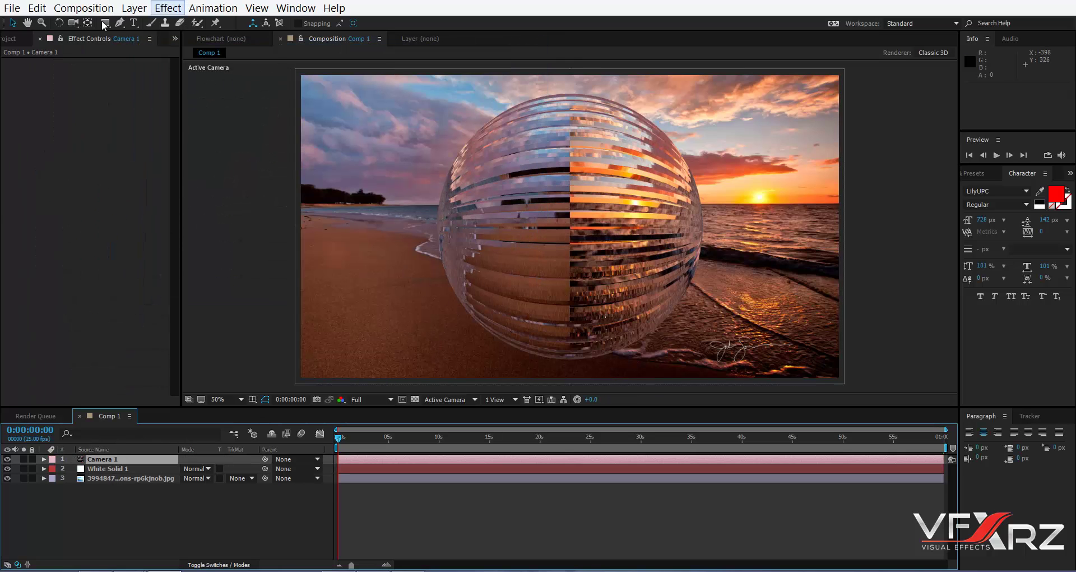
left_click(73, 22)
left_click_drag(493, 184, 623, 191)
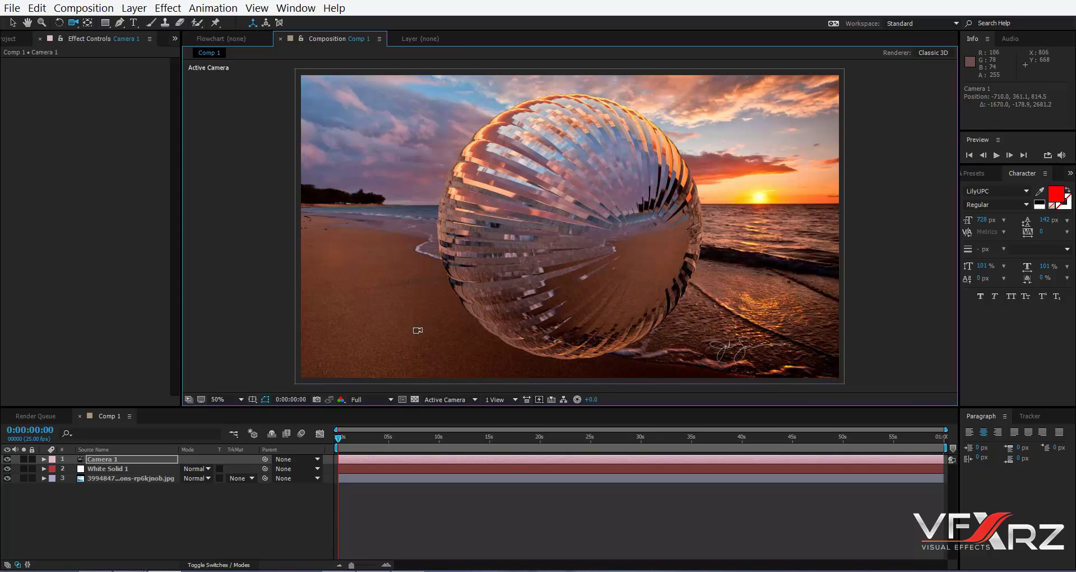
left_click(132, 468)
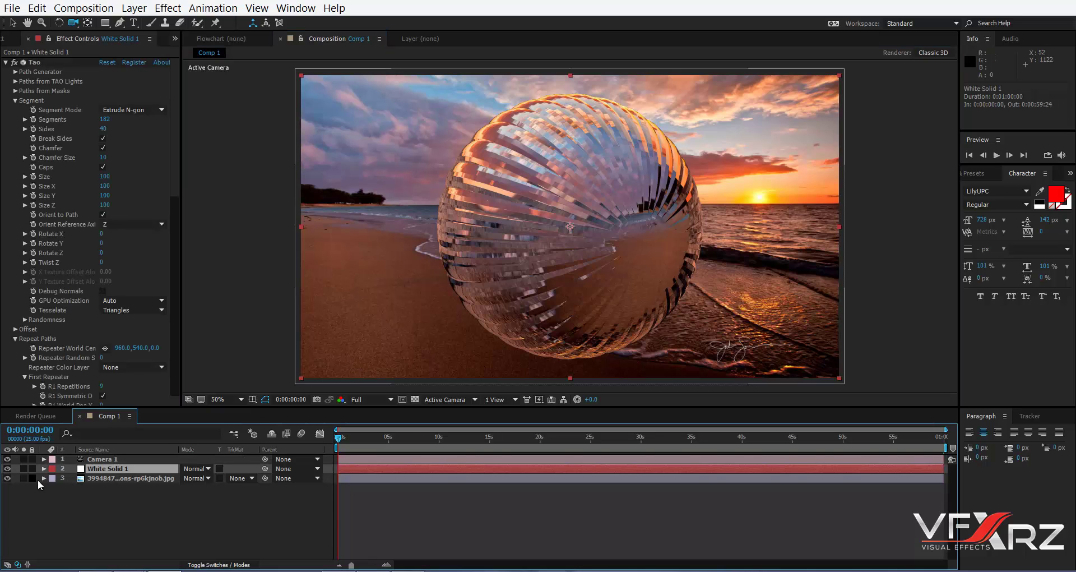
Step: Collapse the other Tao groups, expand Fractal Displacement and raise its Amplitude
left_click(16, 99)
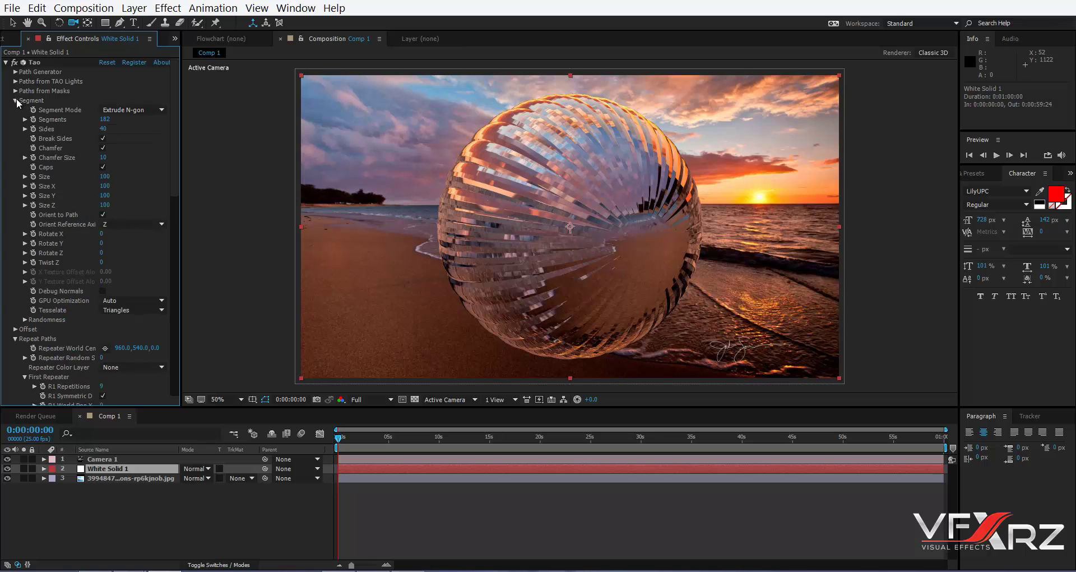
left_click(15, 120)
left_click(16, 138)
left_click(16, 129)
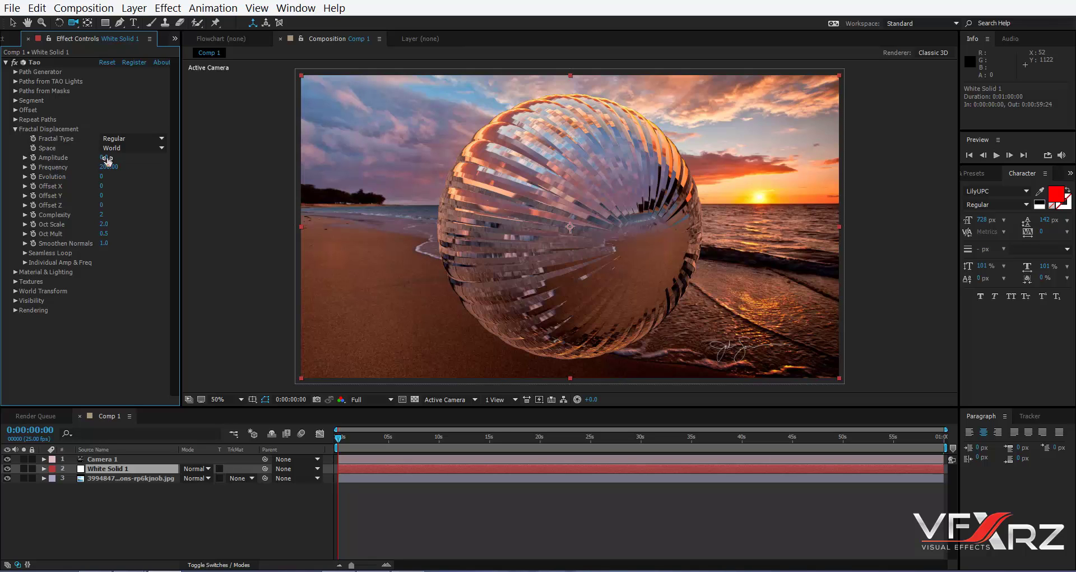
left_click_drag(106, 158, 142, 162)
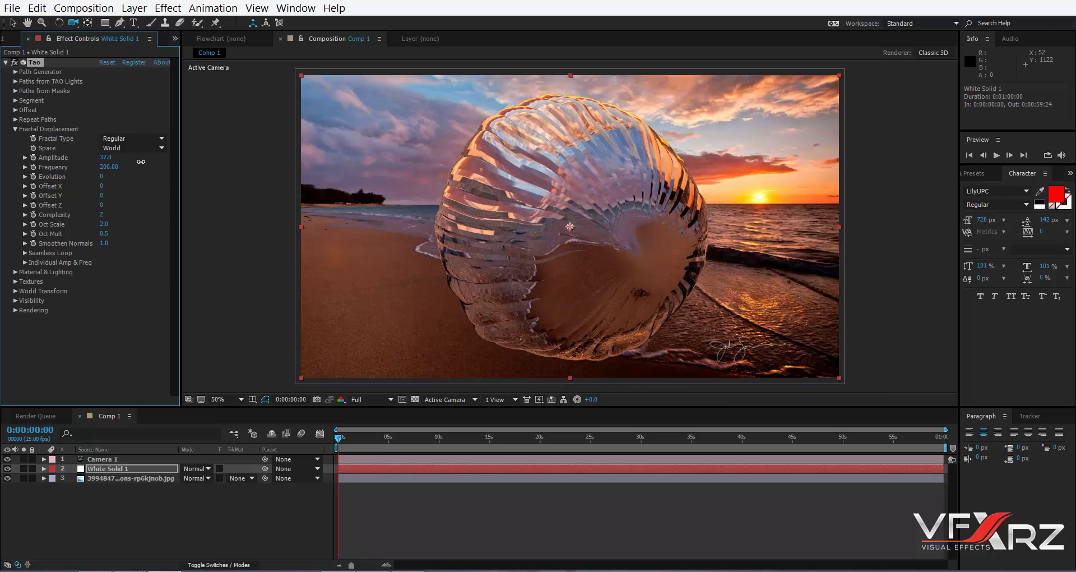
left_click_drag(141, 161, 226, 161)
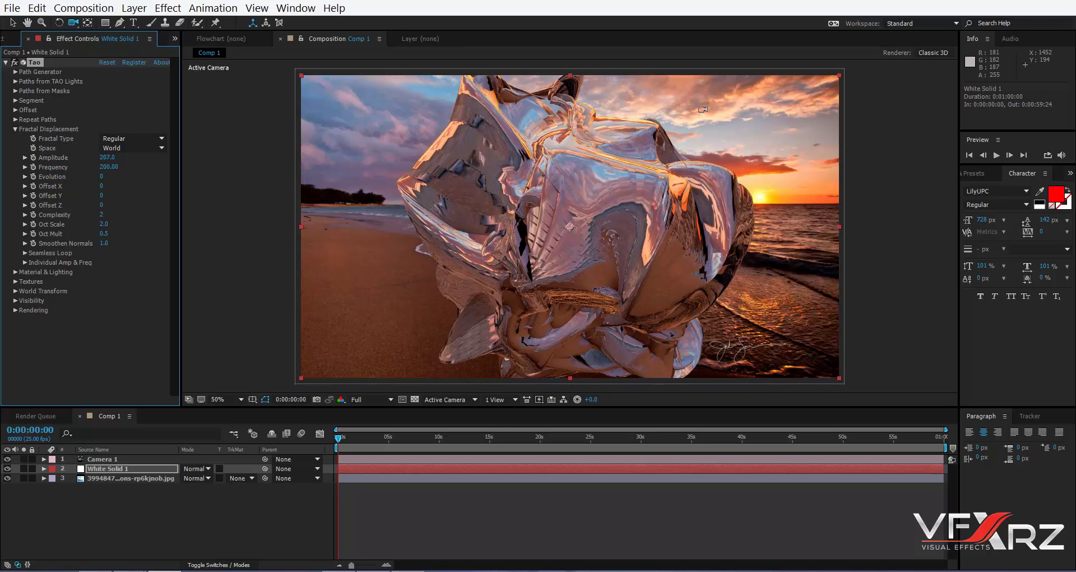
left_click(235, 247)
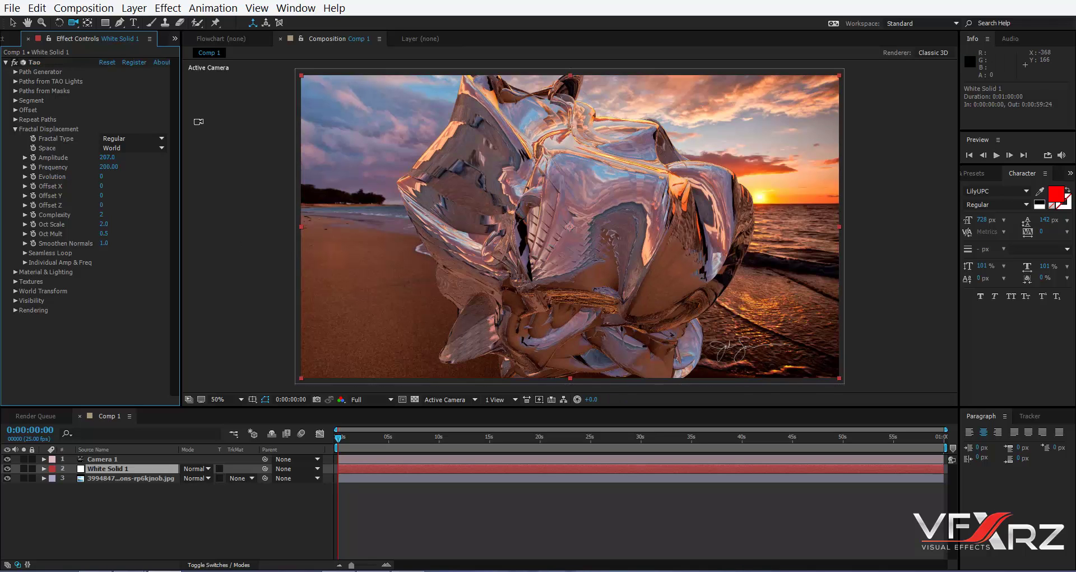
Step: Switch Fractal Type to SmoothRidge and bring Amplitude down to 41
left_click(110, 140)
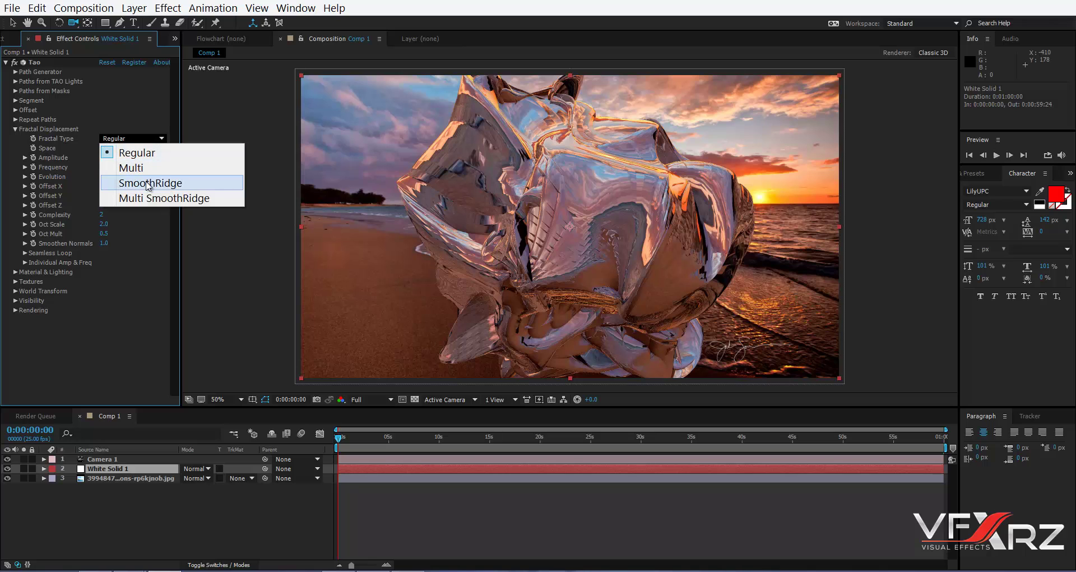
left_click(185, 185)
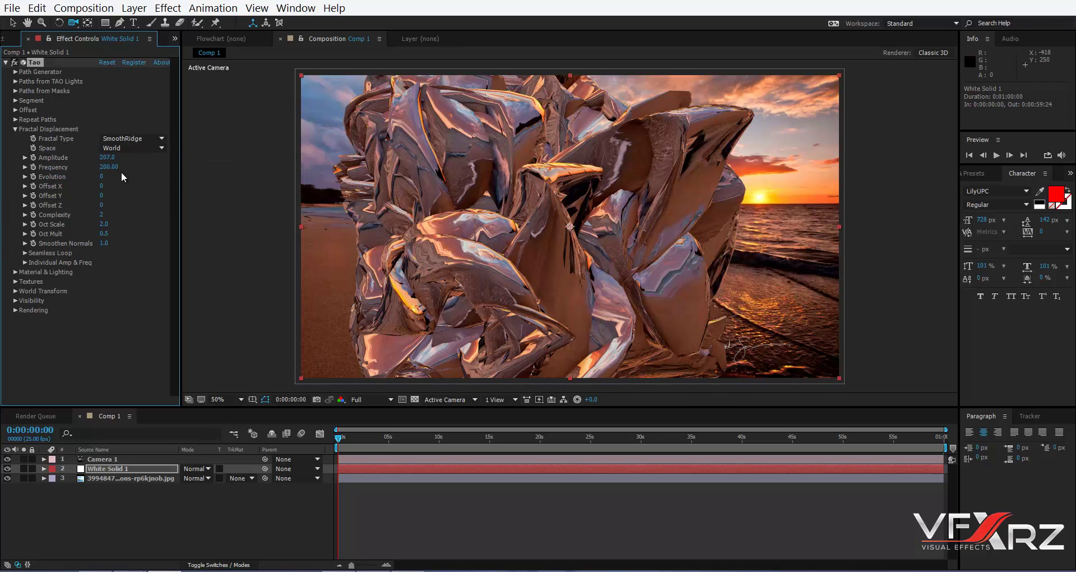
mouse_move(108, 157)
left_mouse_down()
mouse_move(2, 155)
mouse_move(11, 150)
left_mouse_up()
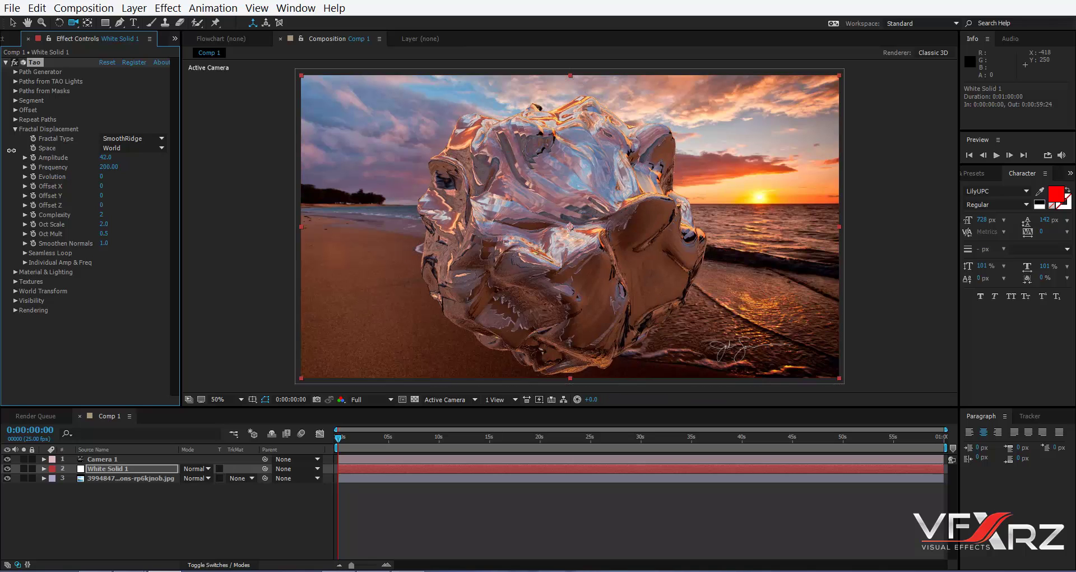
left_click_drag(17, 149, 12, 150)
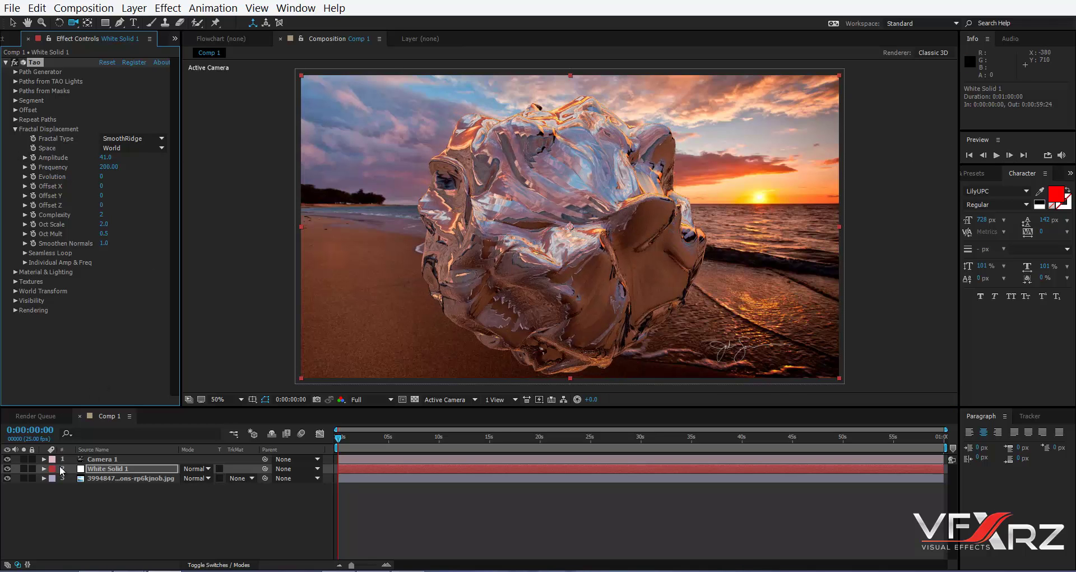
Step: Reset Camera 1's Transform to its default position and deselect all layers
left_click(44, 458)
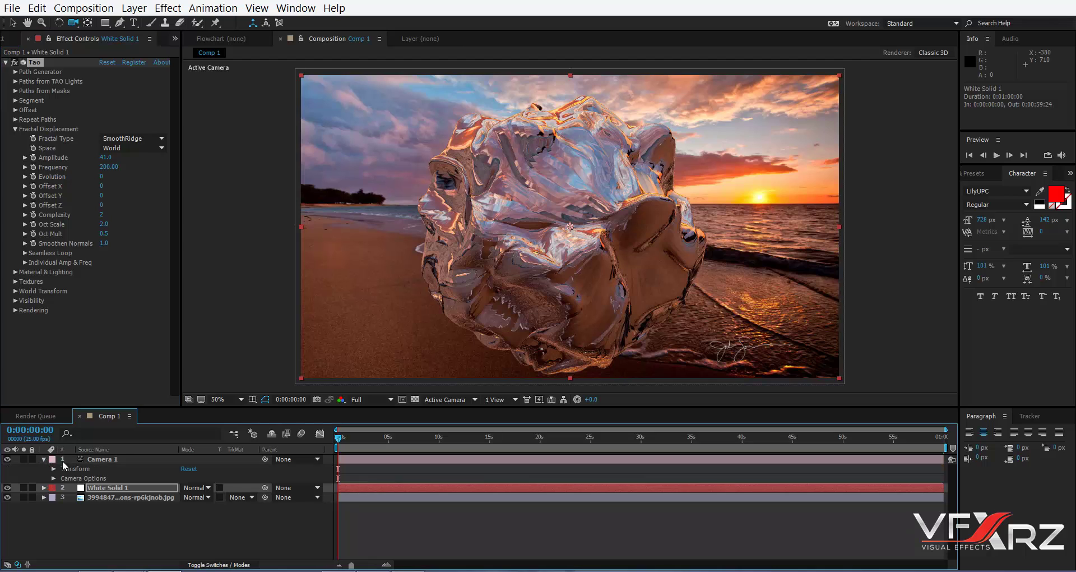
left_click(188, 469)
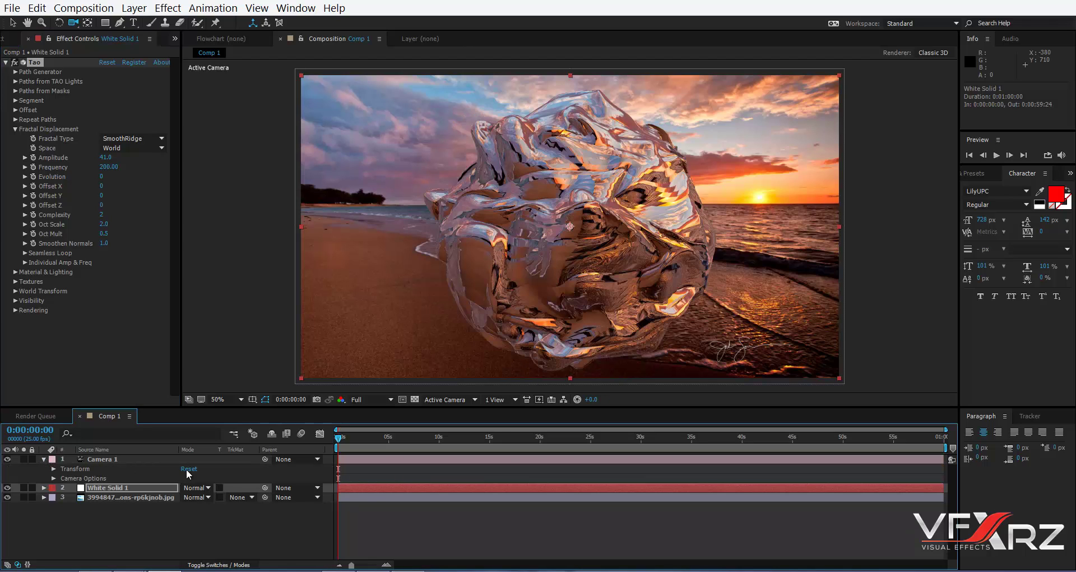
left_click(100, 459)
left_click(43, 458)
left_click(102, 553)
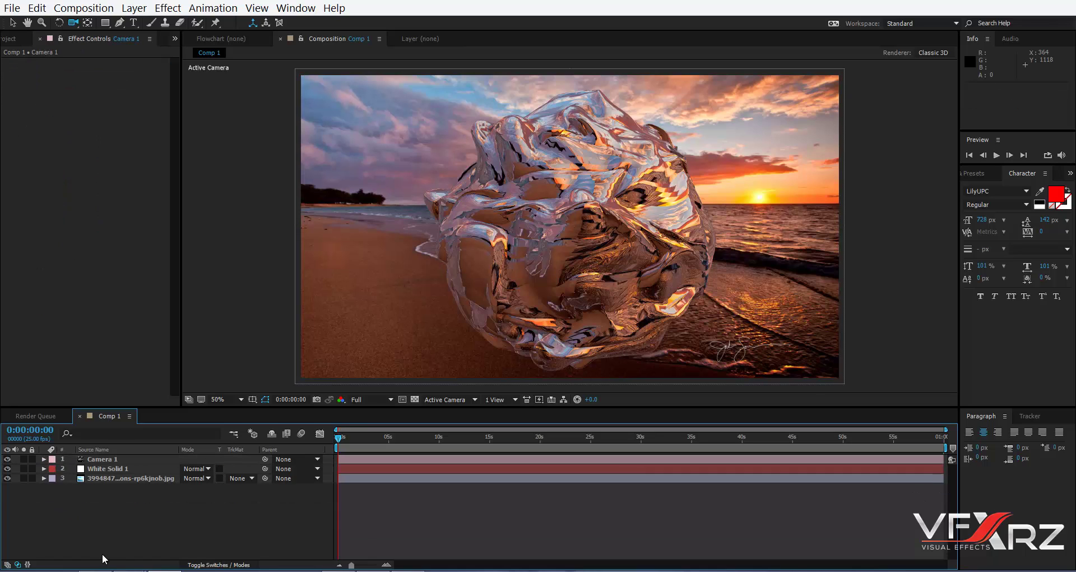
Step: Add a new text layer reading VFXRZ and select it
right_click(124, 508)
mouse_move(219, 381)
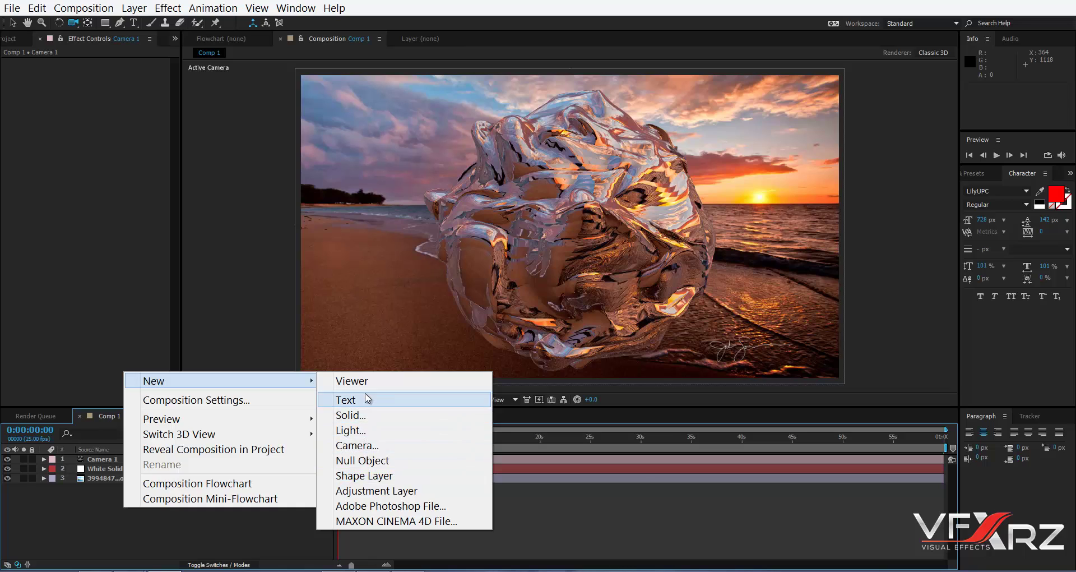
left_click(367, 397)
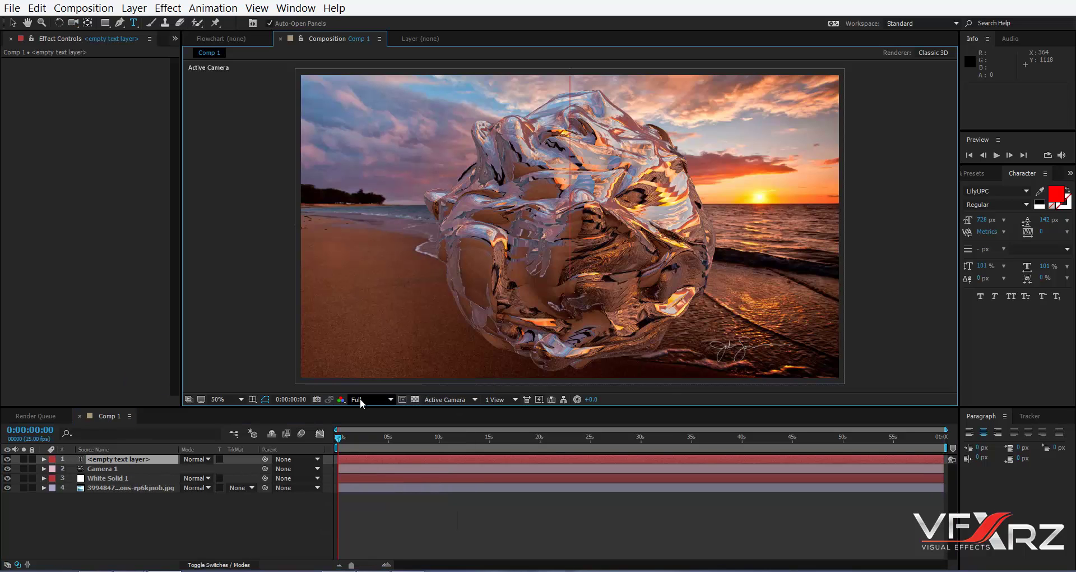
type("V")
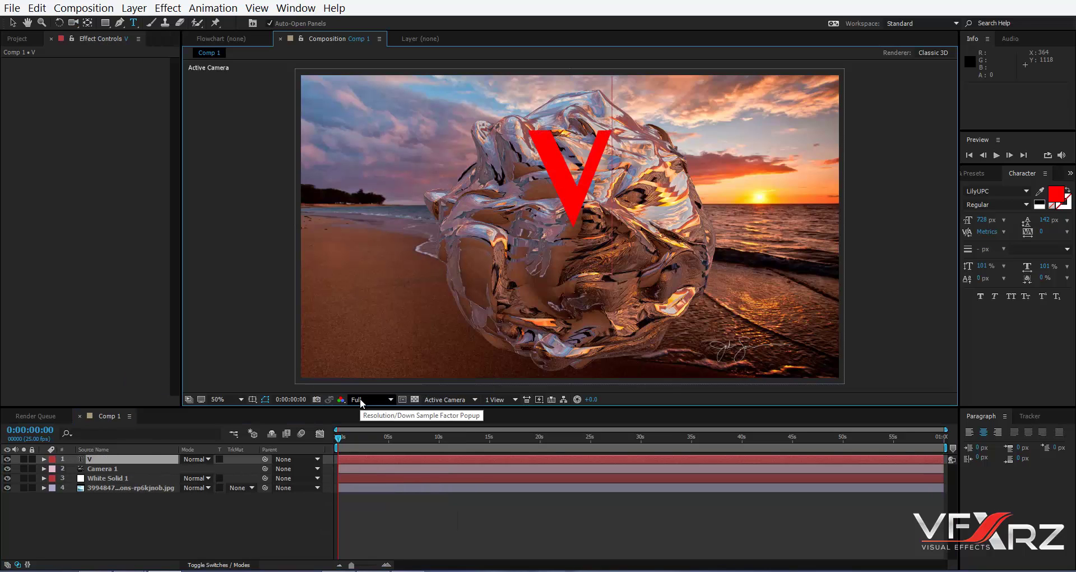
type("FX")
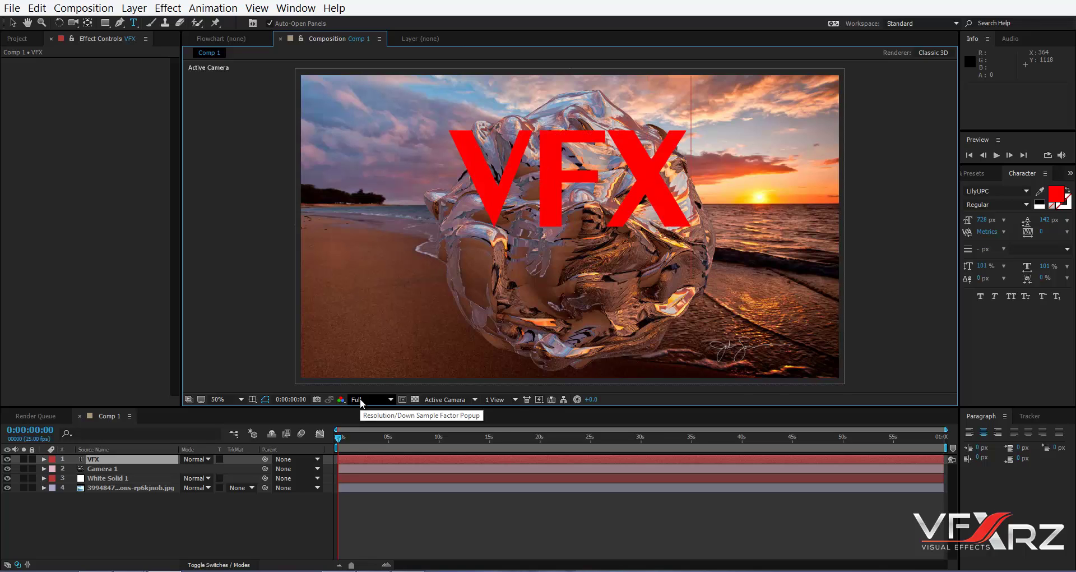
type("RZ")
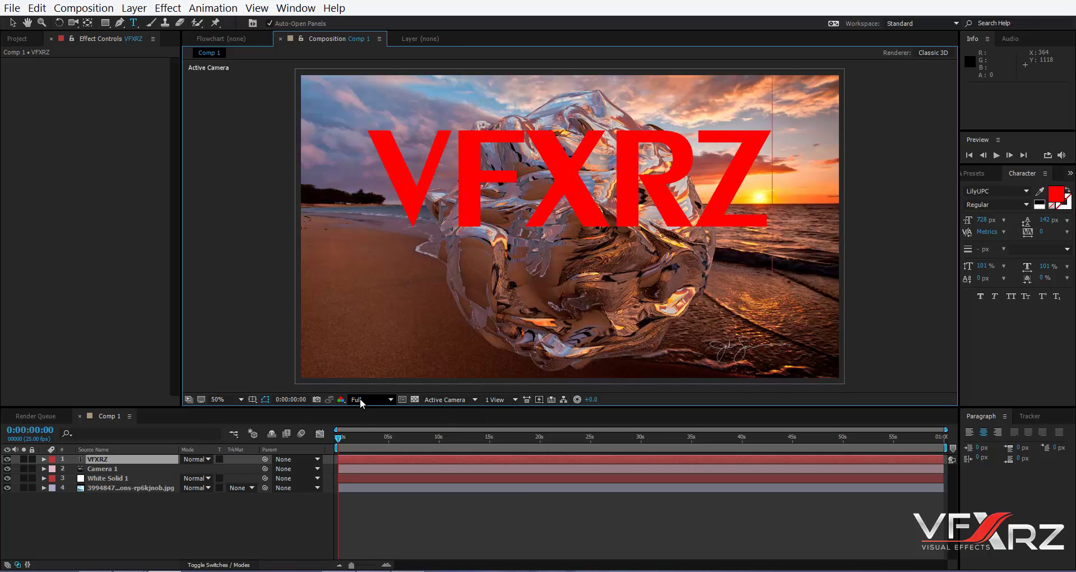
key("ctrl+a")
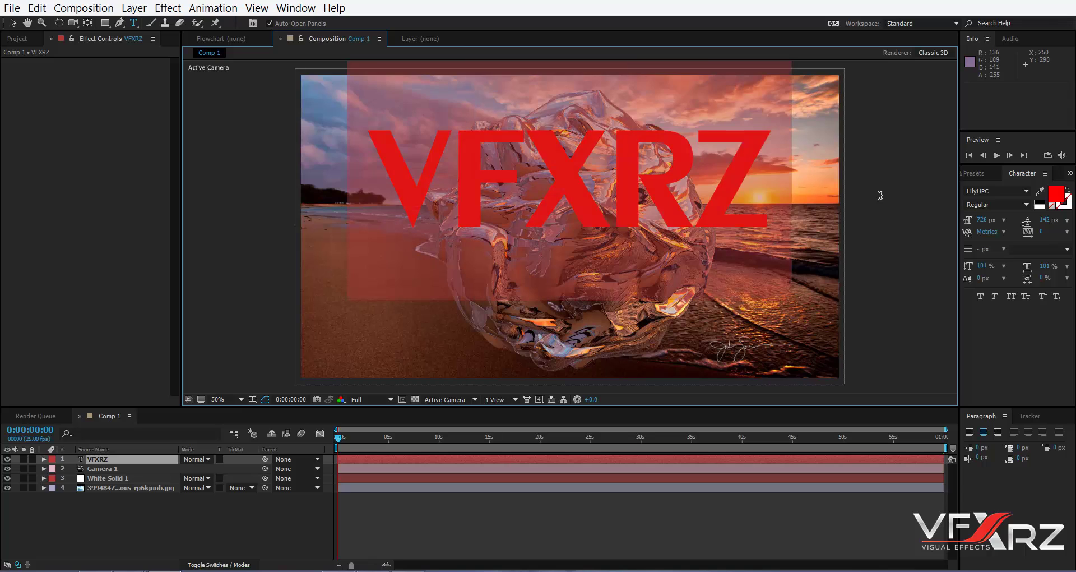
key("shift+Left")
key("shift+Left")
key("shift+Left")
key("shift+Left")
key("shift+Left")
key("shift+Right")
key("shift+Right")
key("shift+Right")
key("shift+Left")
key("shift+Left")
key("Left")
left_click(144, 457)
Step: Create VFXRZ Outlines masks from the text and delete the original VFXRZ text layer
right_click(145, 457)
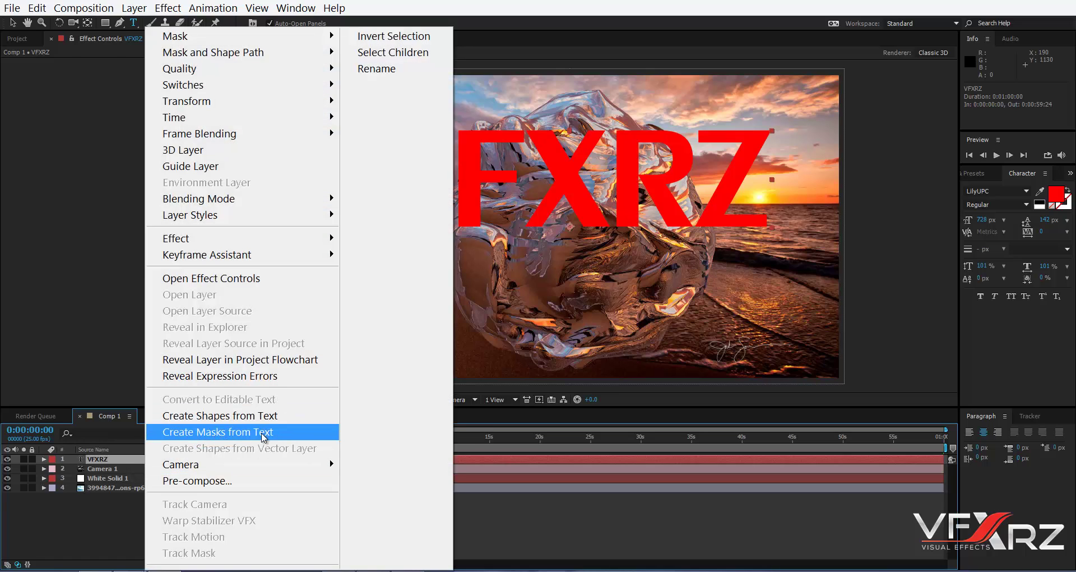
left_click(262, 432)
left_click(114, 469)
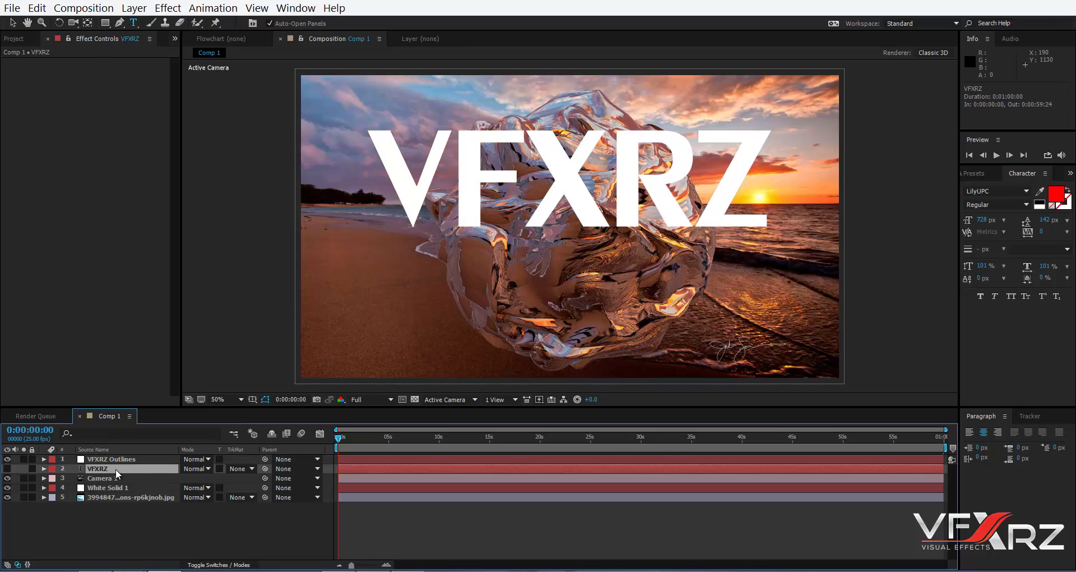
key("Delete")
Step: Select the Tao effect on the White Solid 1 layer
left_click(96, 460)
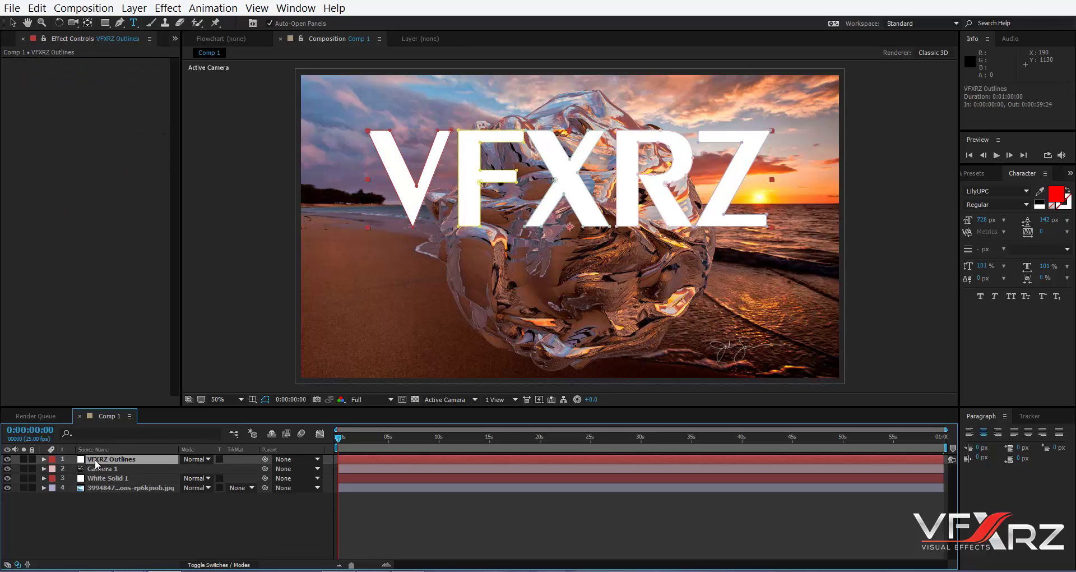
left_click(99, 477)
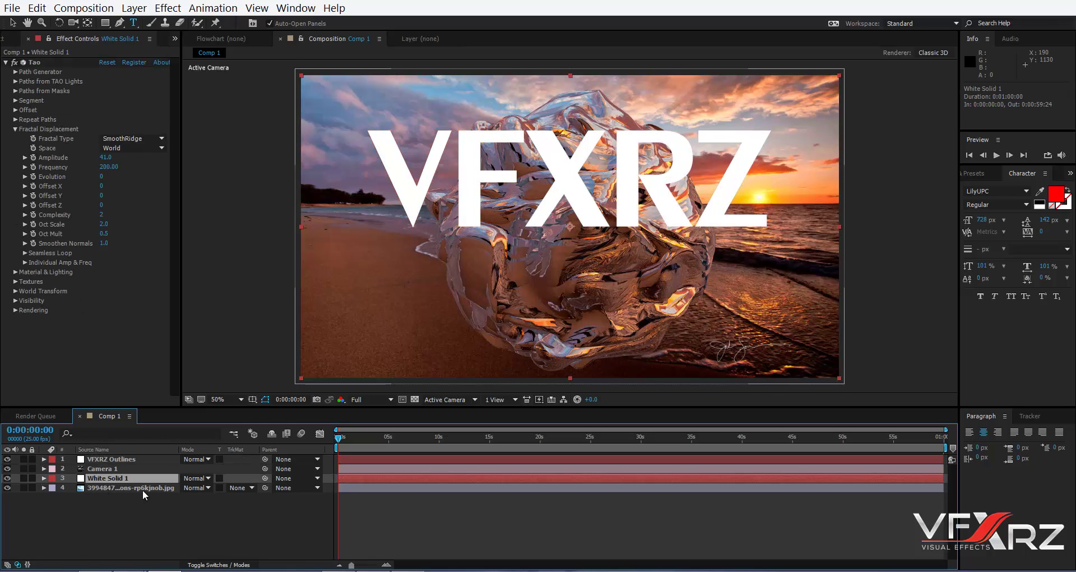
left_click(40, 65)
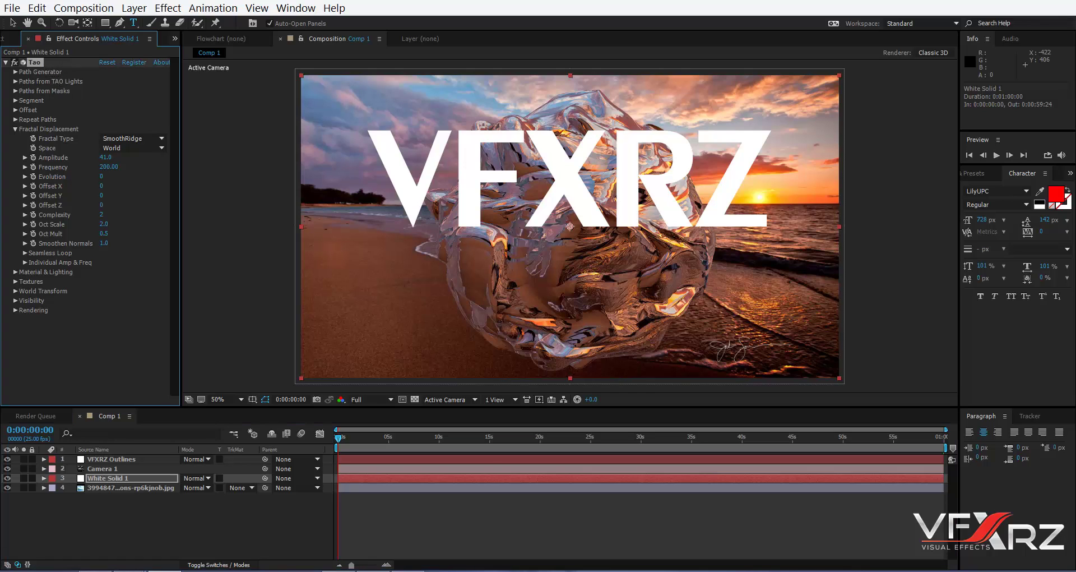
Step: Copy White Solid 1's Tao effect and paste it onto the VFXRZ Outlines layer
left_click(37, 8)
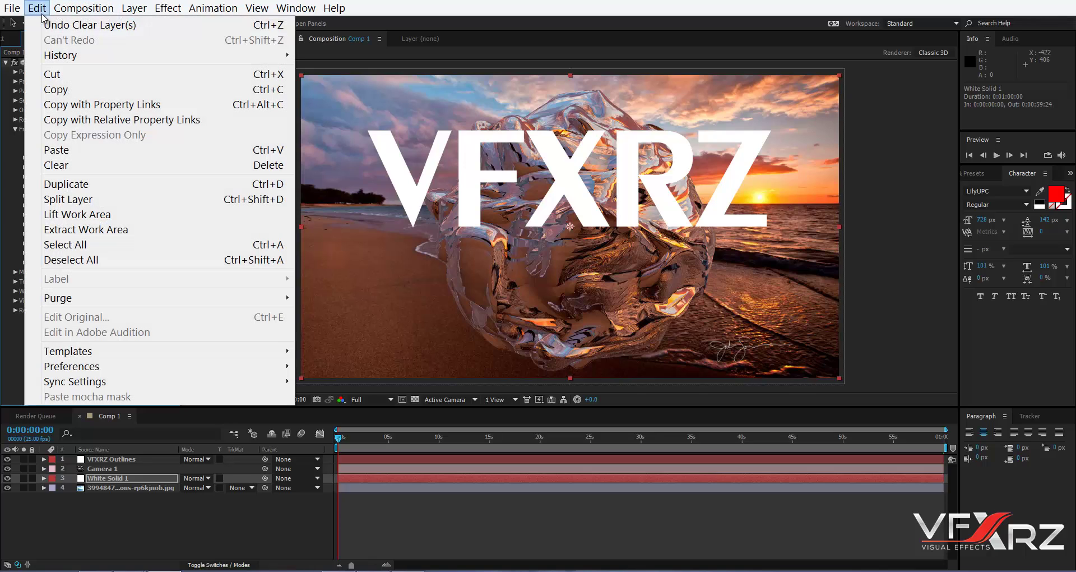
left_click(69, 90)
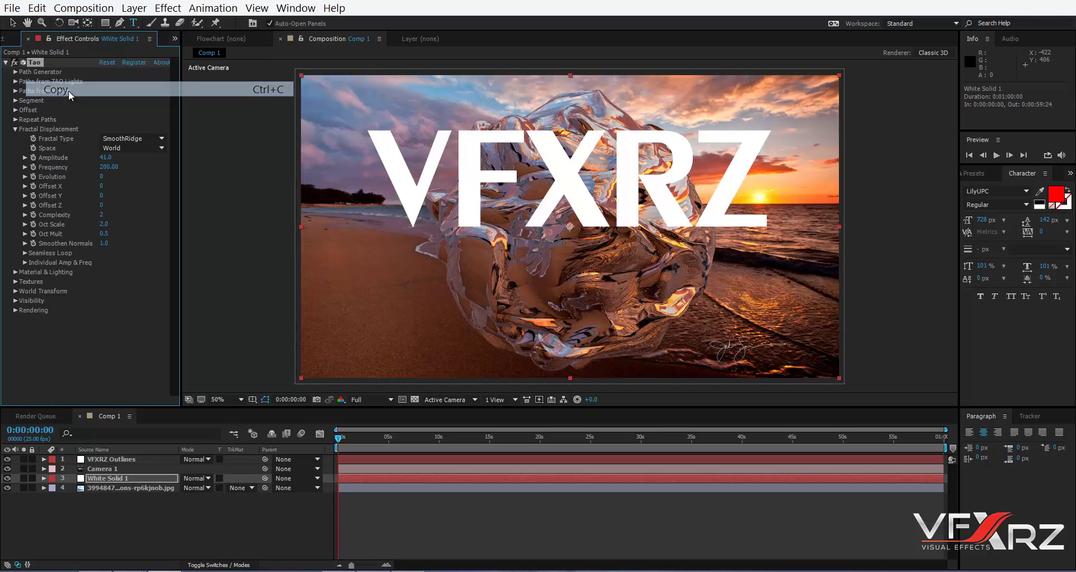
left_click(146, 459)
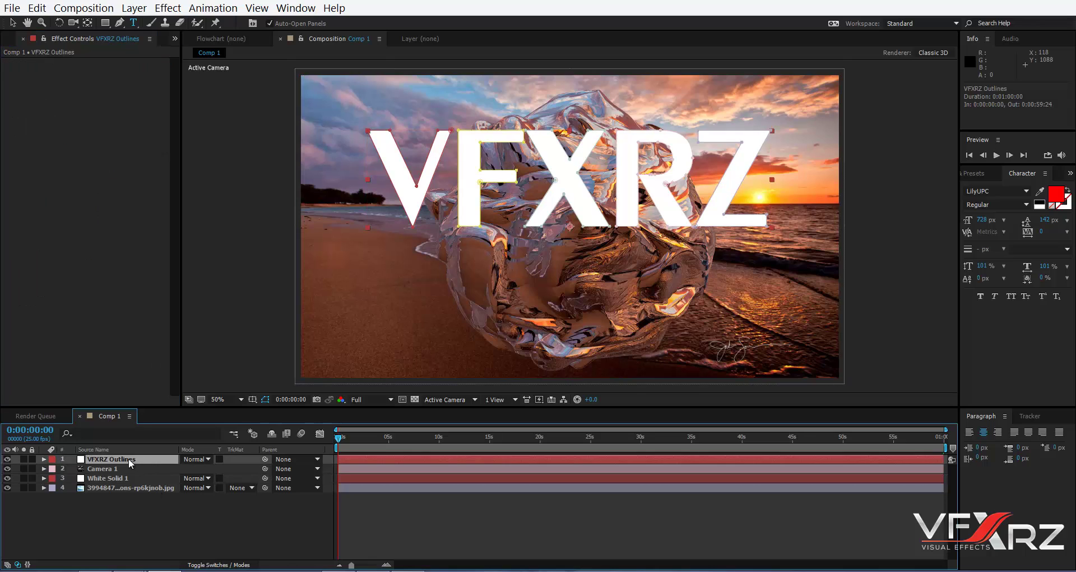
left_click(43, 11)
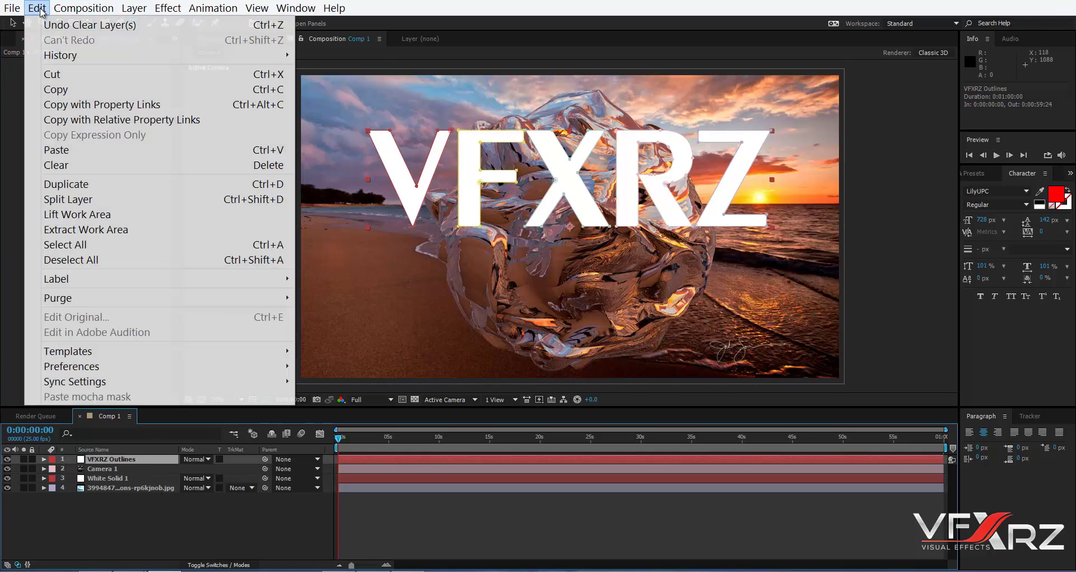
left_click(74, 154)
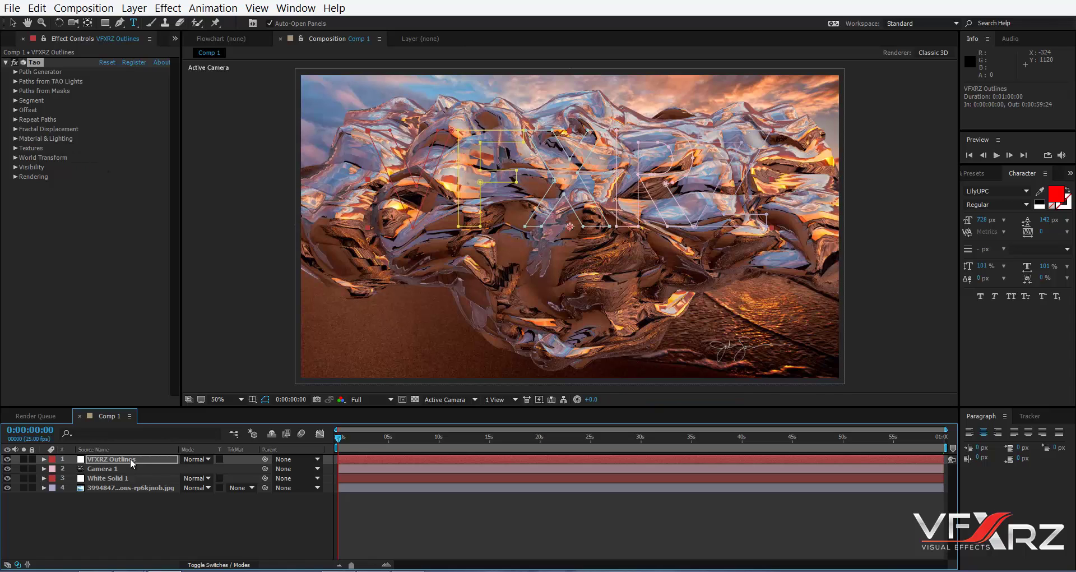
Step: Hide the letter mask outlines in the composition viewer
left_click(102, 459)
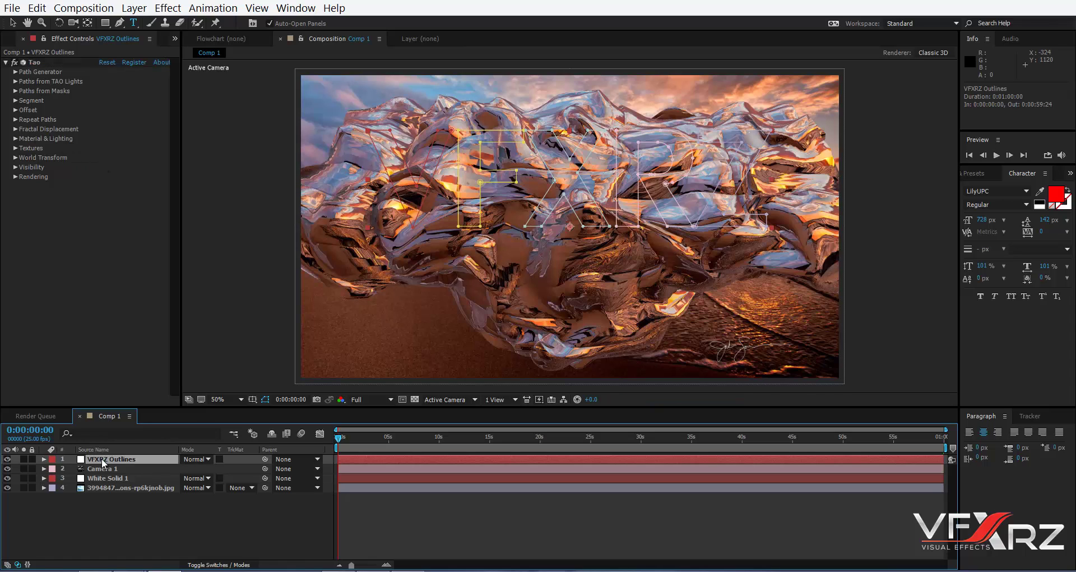
left_click(264, 403)
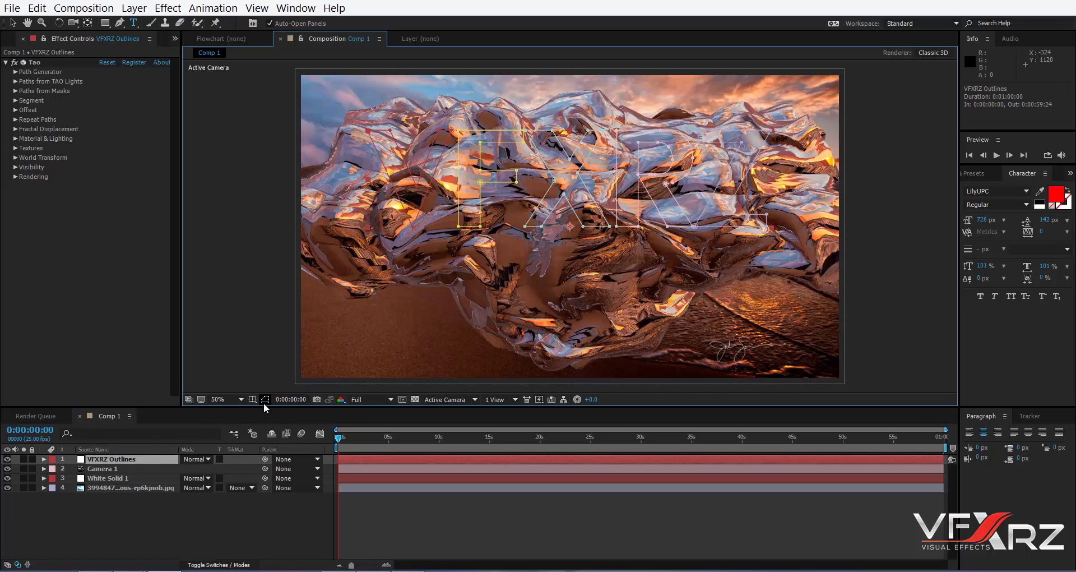
left_click(263, 402)
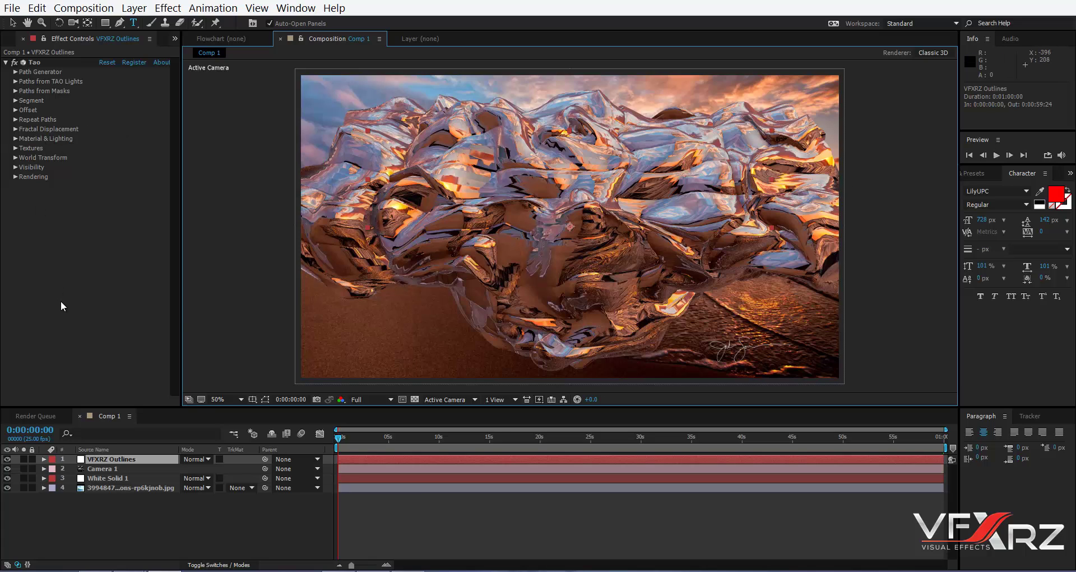
Step: Shrink Tao's Segment Size on VFXRZ Outlines to 8 for thin tangled strands
left_click(31, 83)
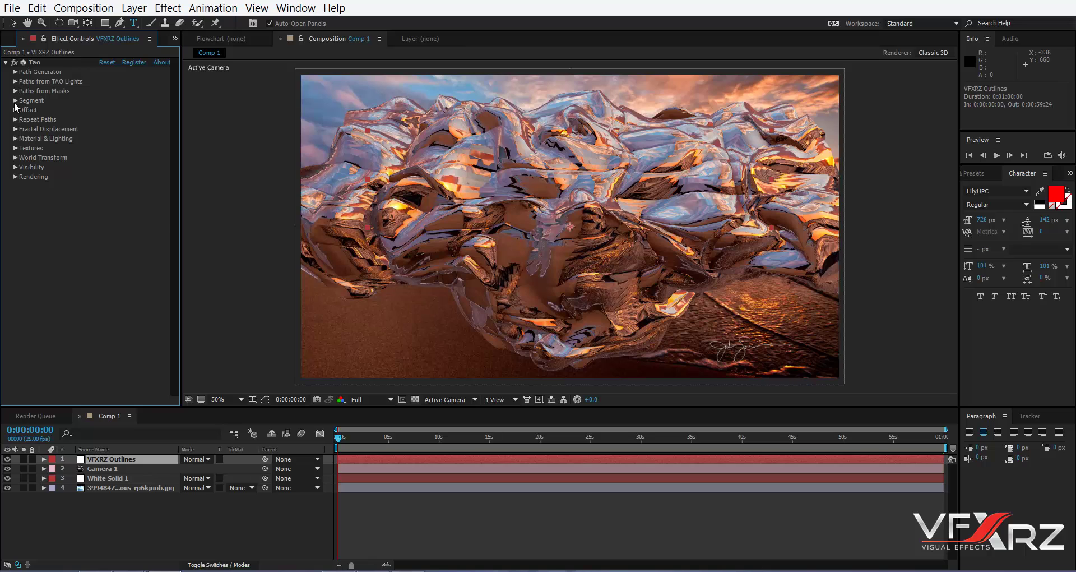
left_click(15, 101)
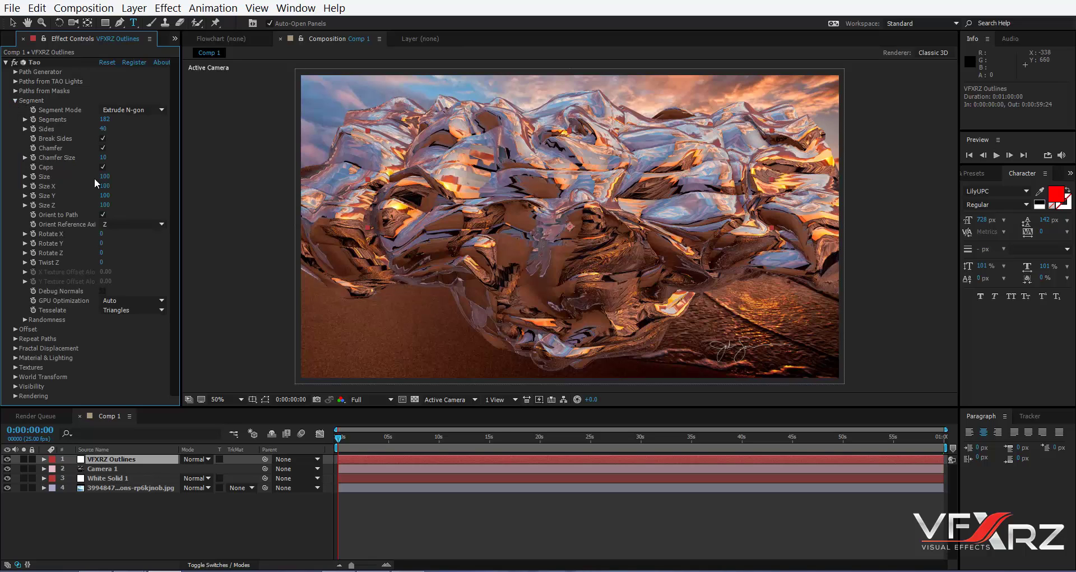
left_click_drag(101, 176, 72, 177)
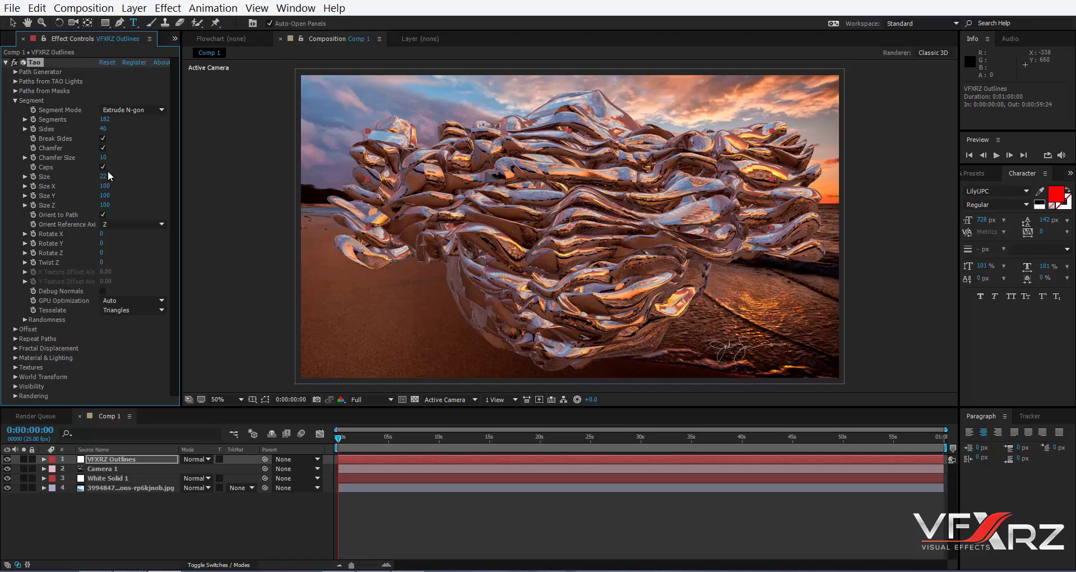
left_click_drag(105, 177, 90, 177)
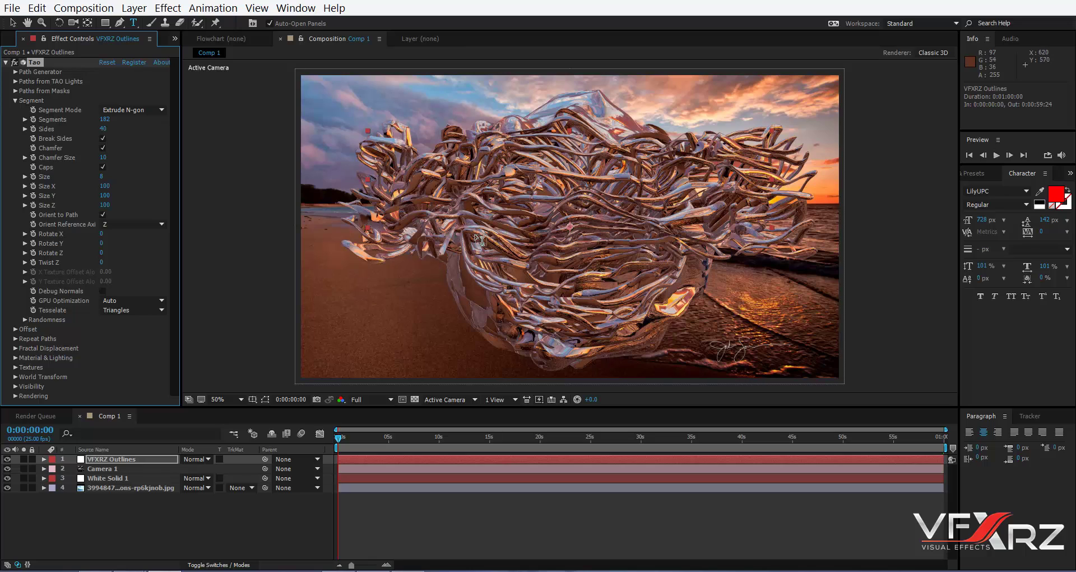
left_click(357, 317)
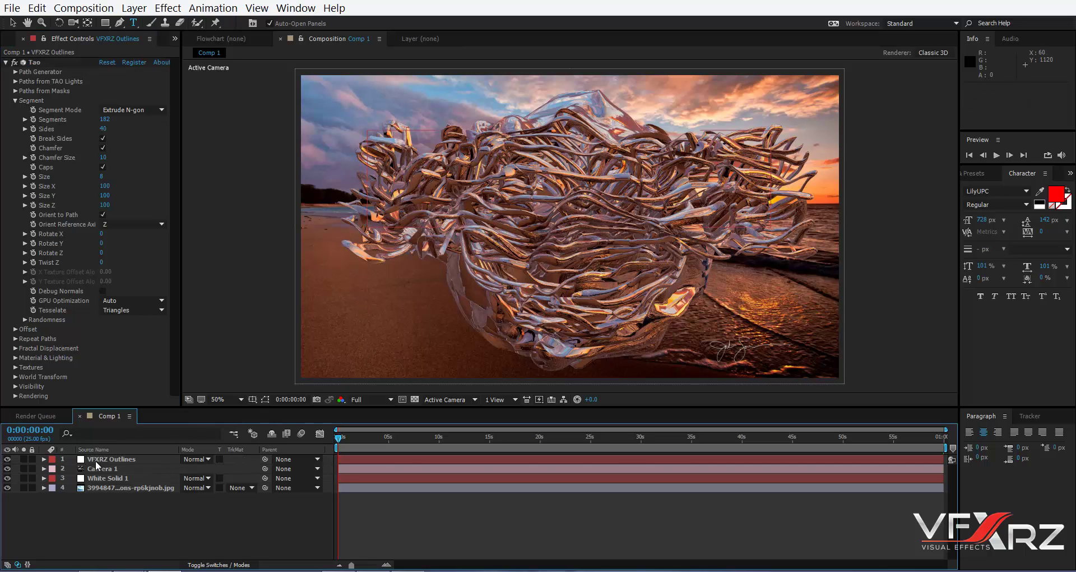
Step: Duplicate VFXRZ Outlines using Copy with Property Links and paste the linked copy
left_click(95, 460)
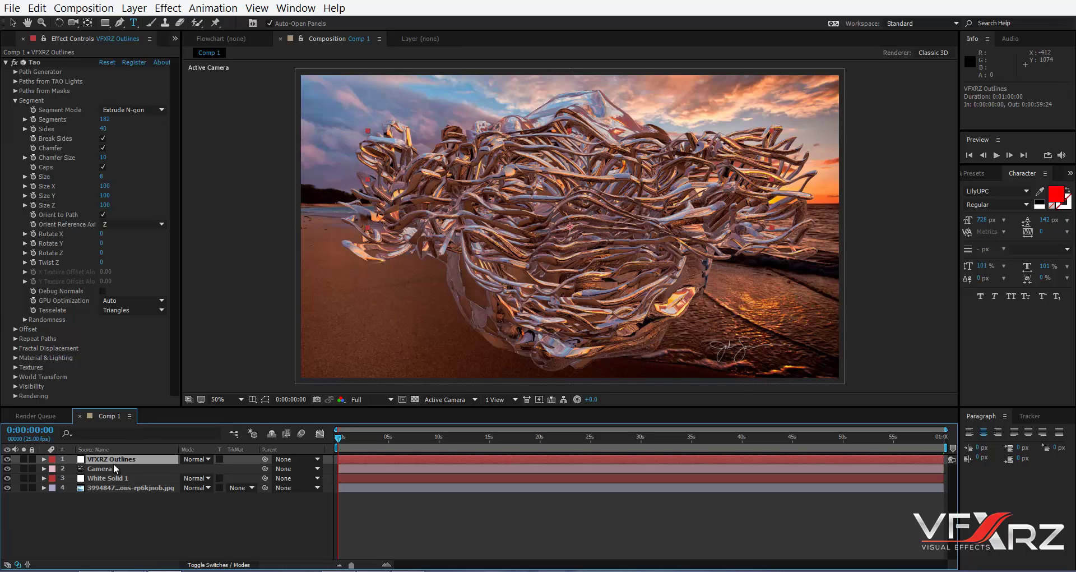
left_click(37, 7)
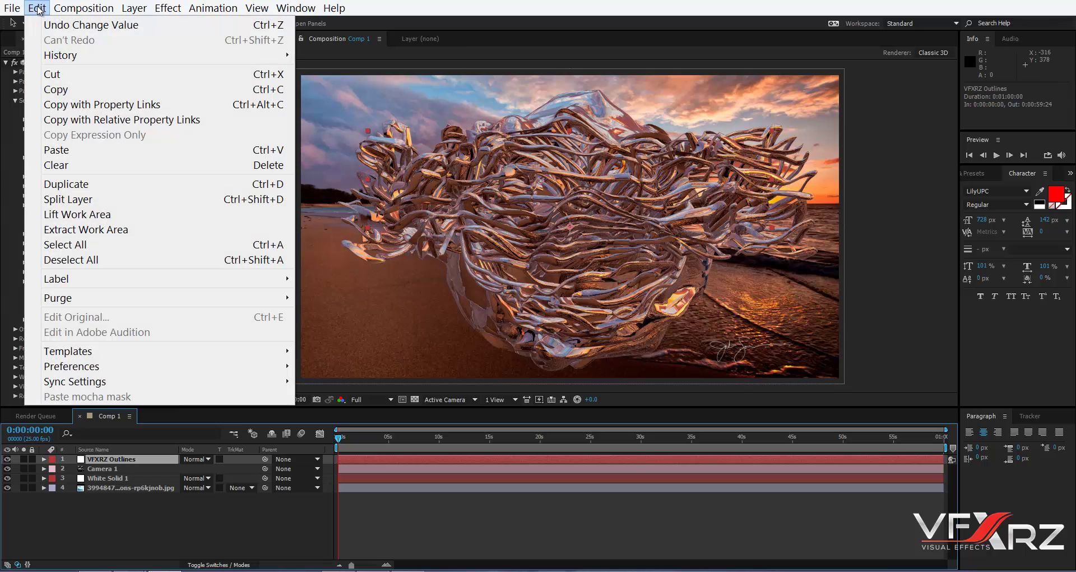
left_click(55, 105)
left_click(37, 7)
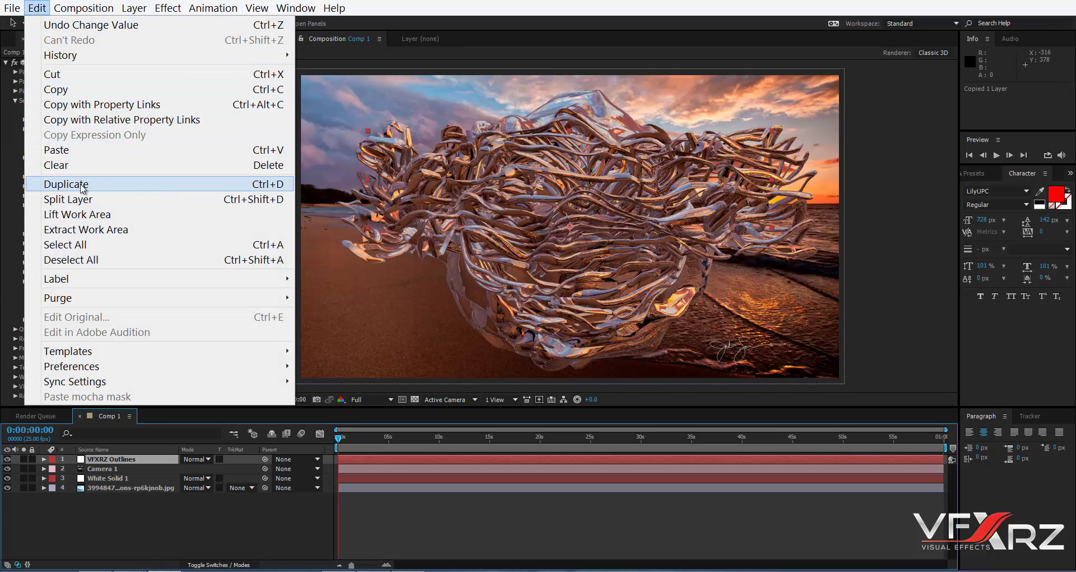
left_click(69, 150)
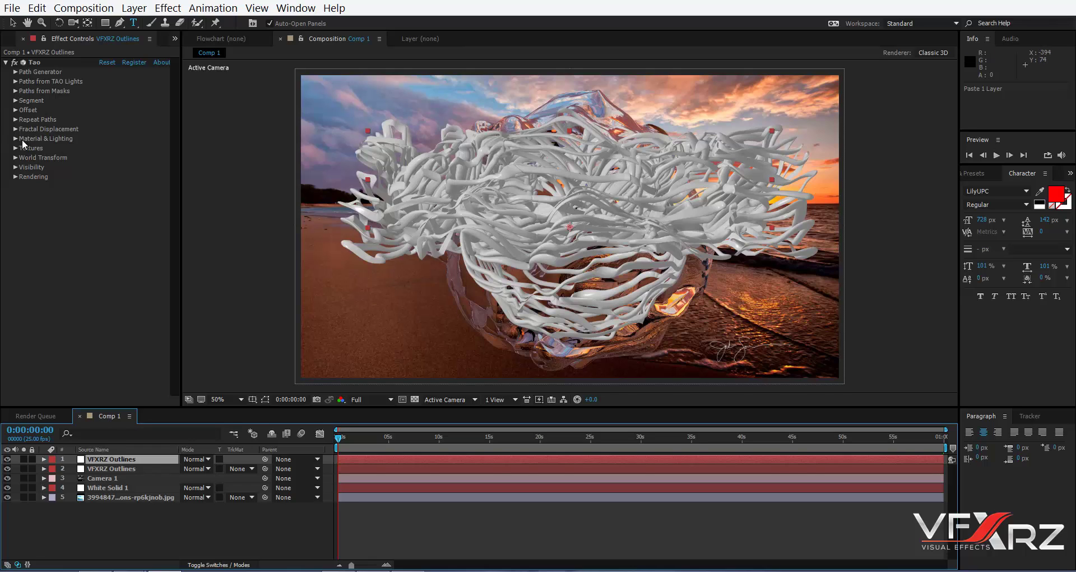
Step: Set the top layer's Tao Reflection Environment to the beach-sunset photo layer
left_click(15, 162)
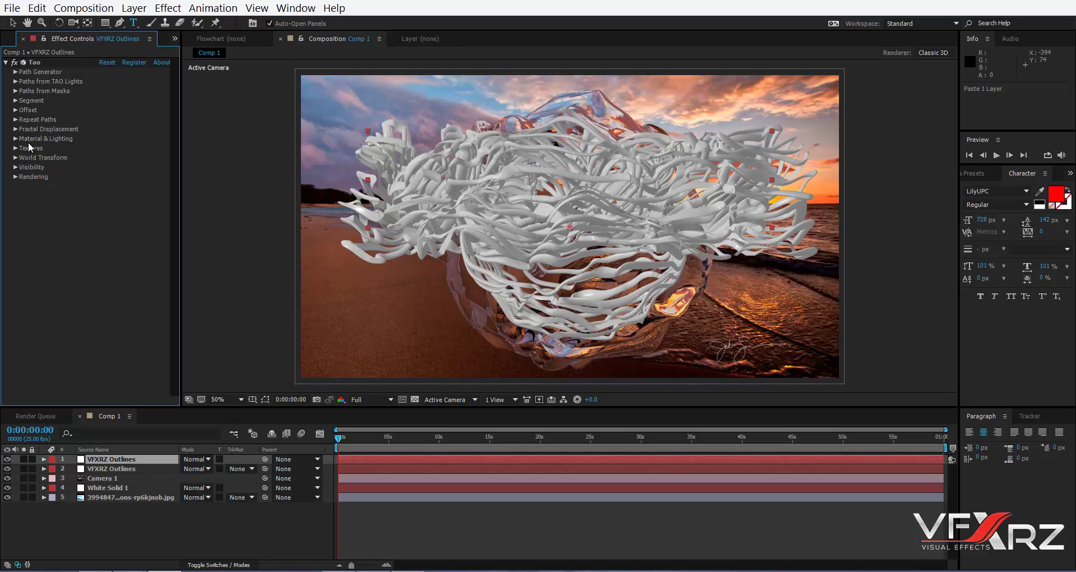
left_click(15, 139)
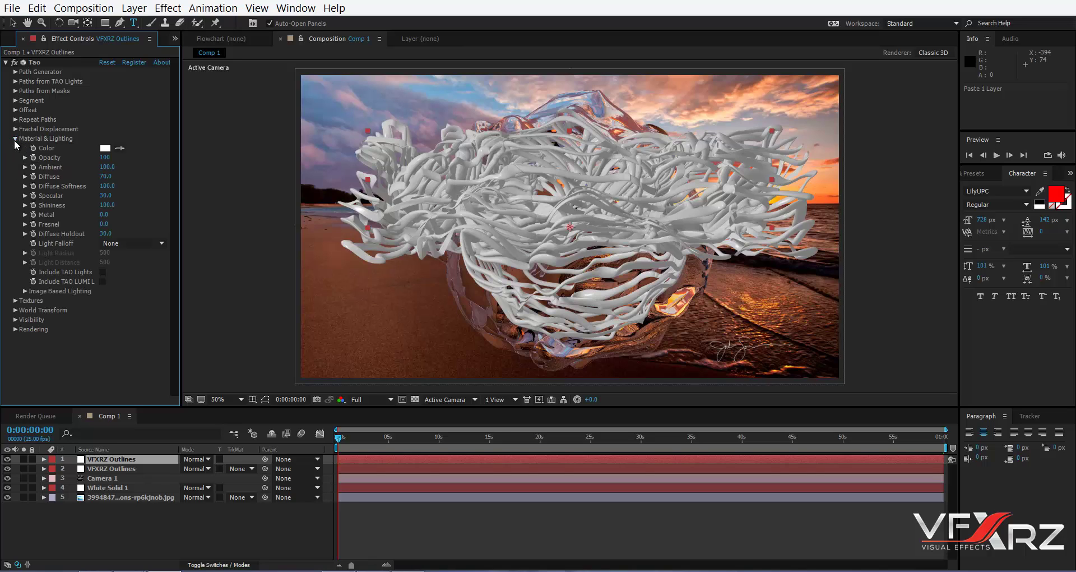
left_click(25, 291)
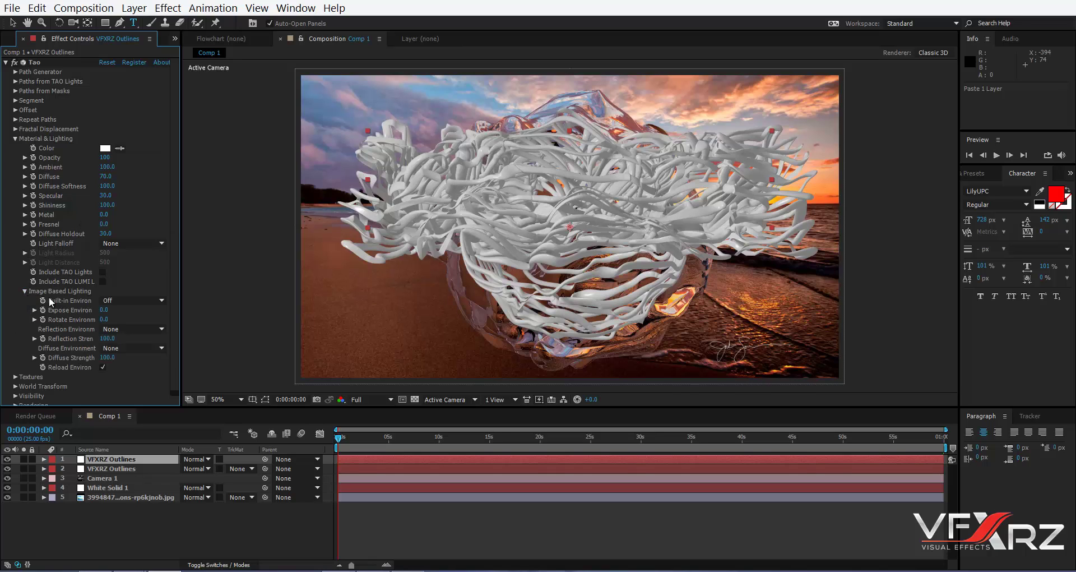
left_click(111, 331)
left_click(165, 402)
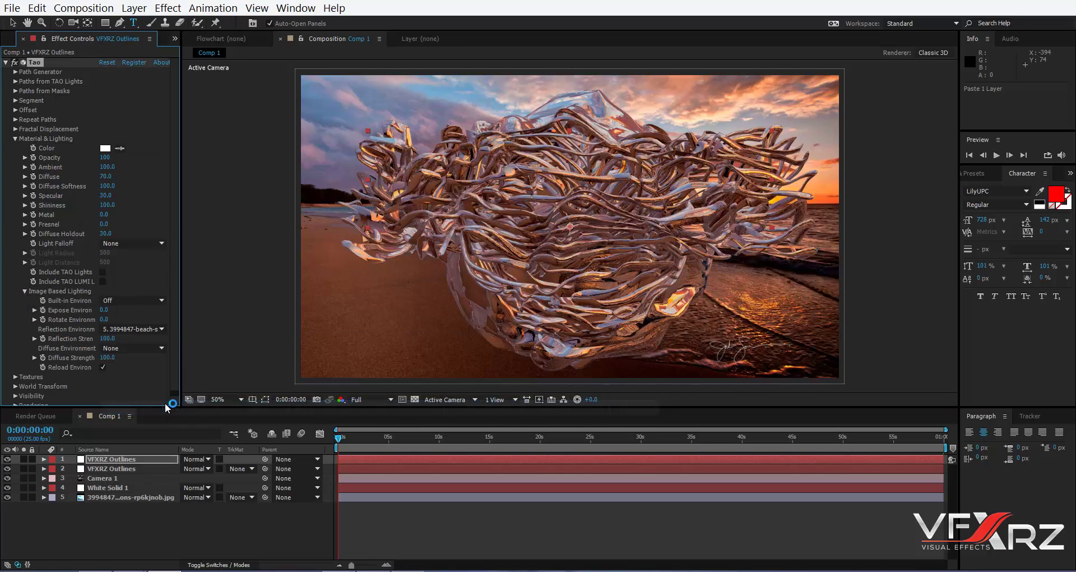
left_click(16, 139)
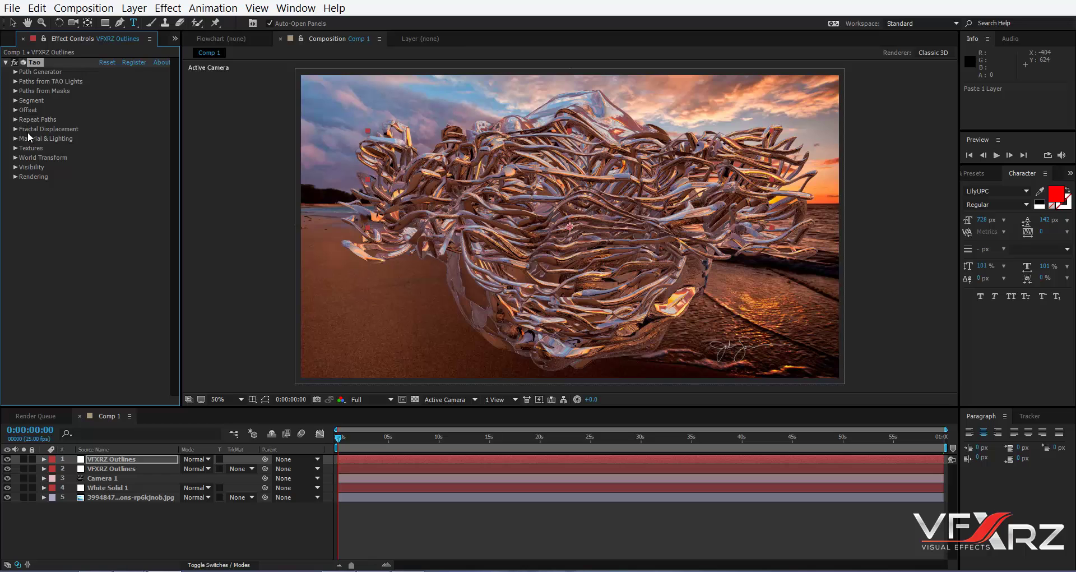
Step: Set First Repeater R1 Repetitions to 0 and raise Tao's Segment Size to 25
left_click(16, 119)
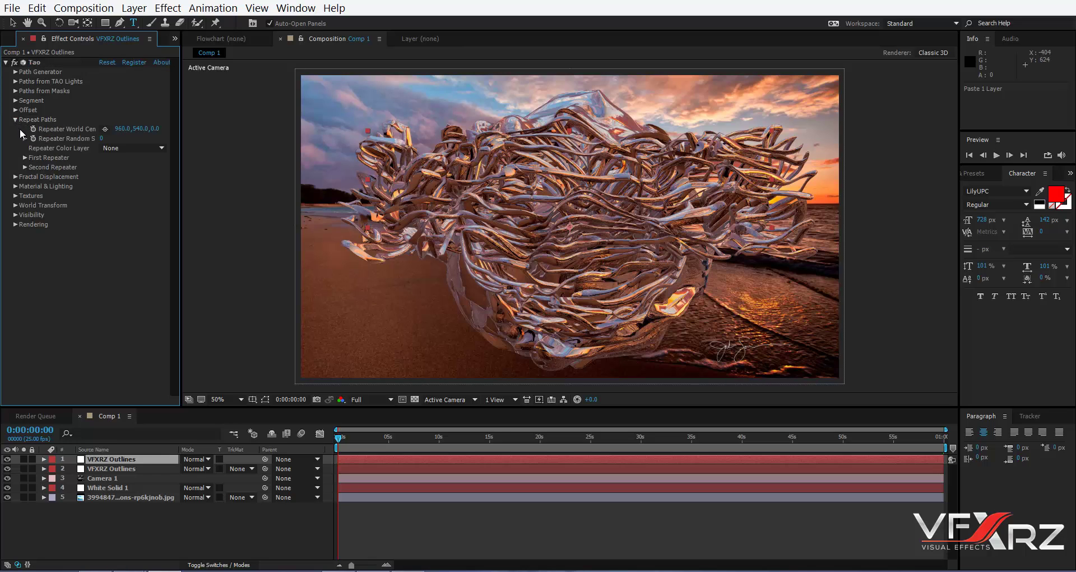
left_click(25, 157)
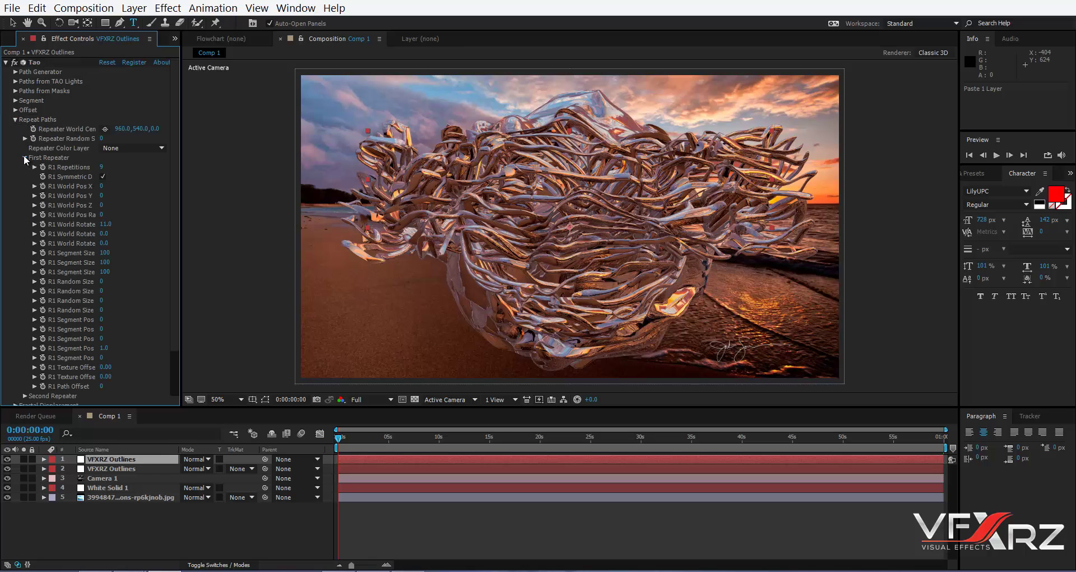
left_click(100, 167)
type("0")
key("Return")
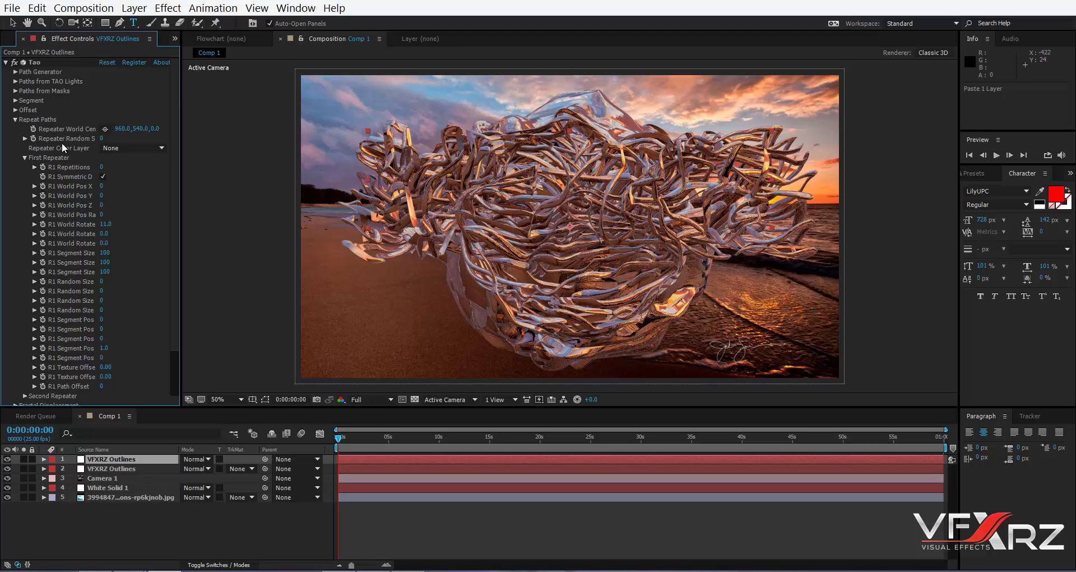
left_click(15, 119)
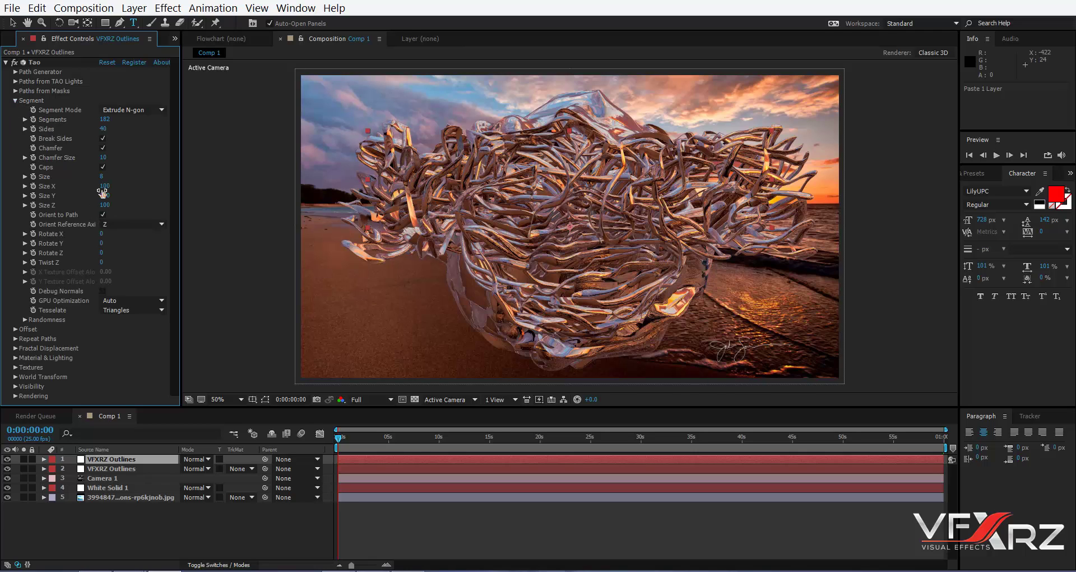
left_click_drag(98, 177, 109, 173)
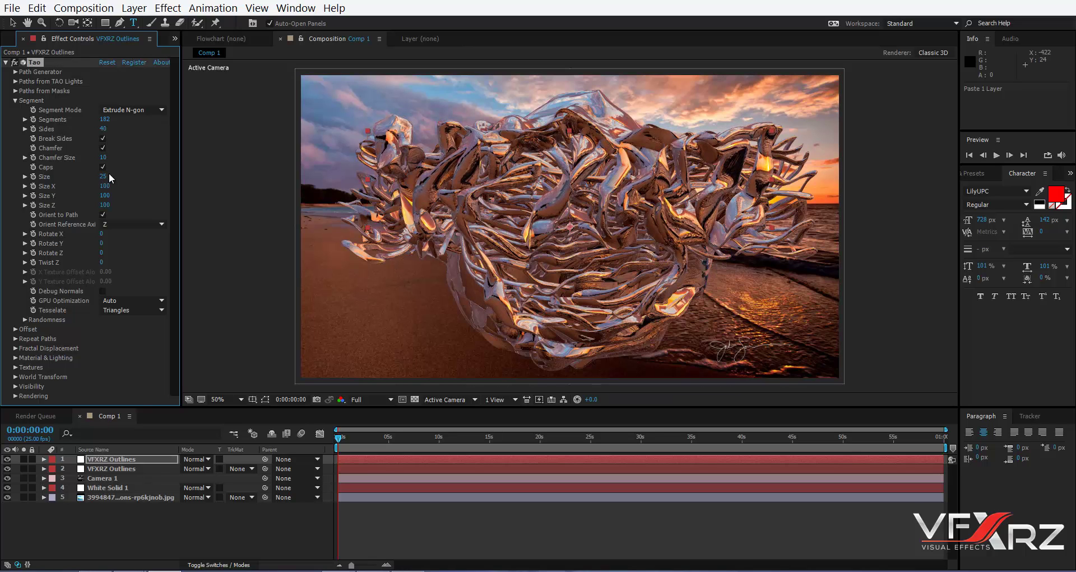
Step: Uncheck Tao's Generate Path option so strands follow the letter masks
left_click(15, 72)
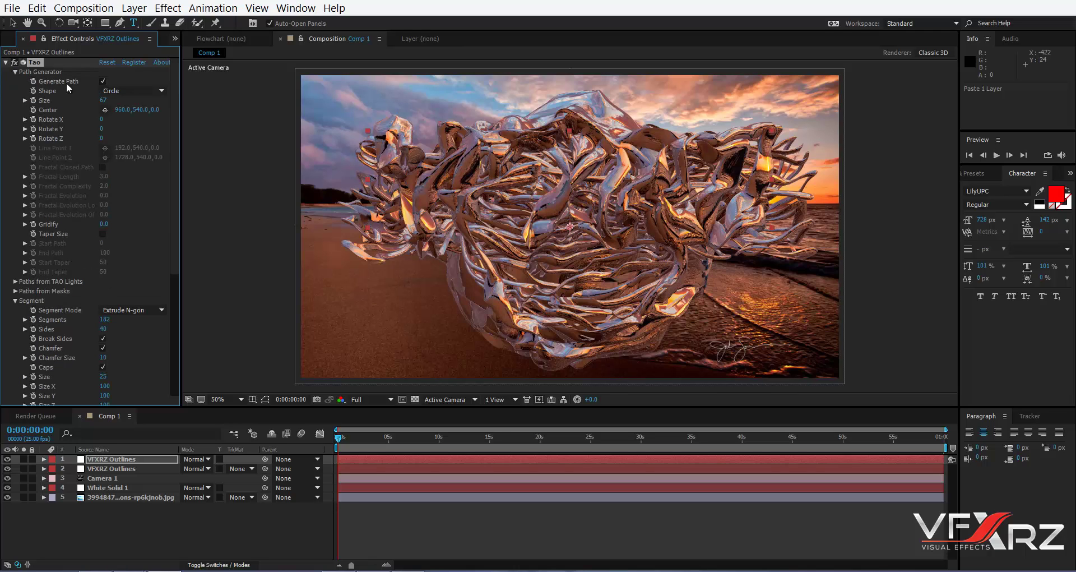
left_click(102, 82)
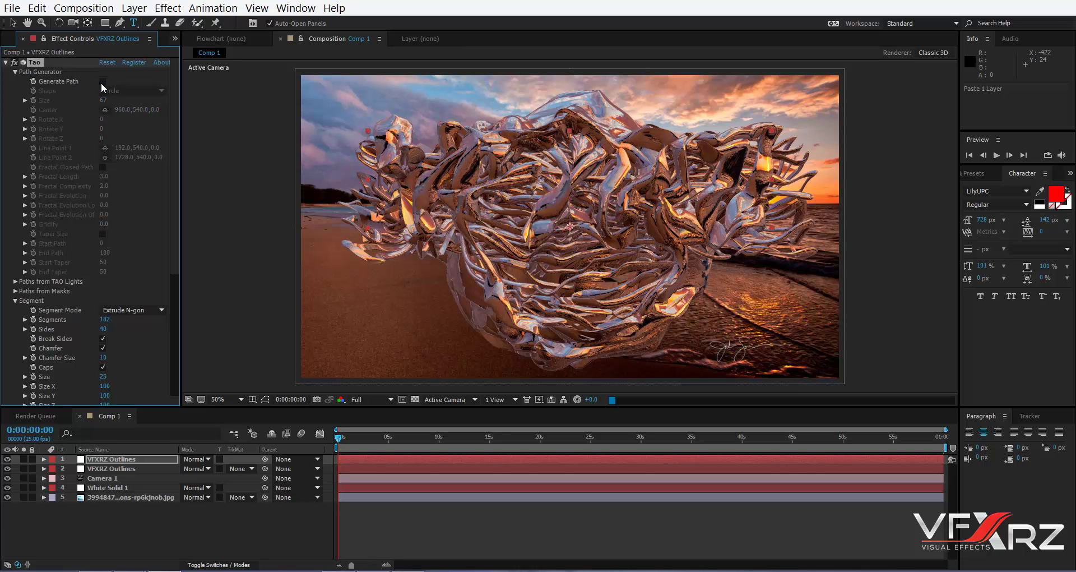
left_click(15, 72)
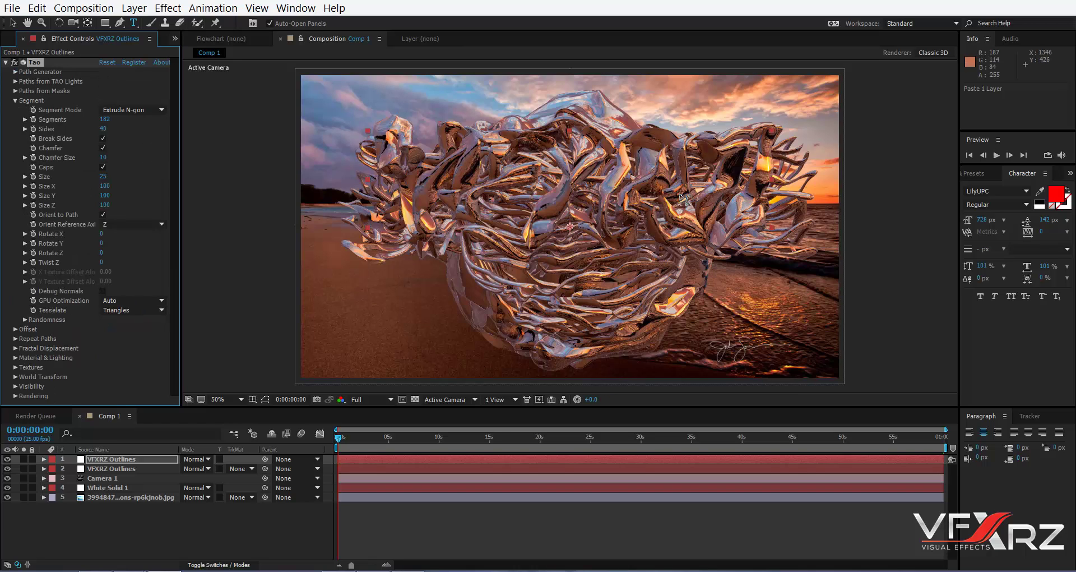
left_click(16, 100)
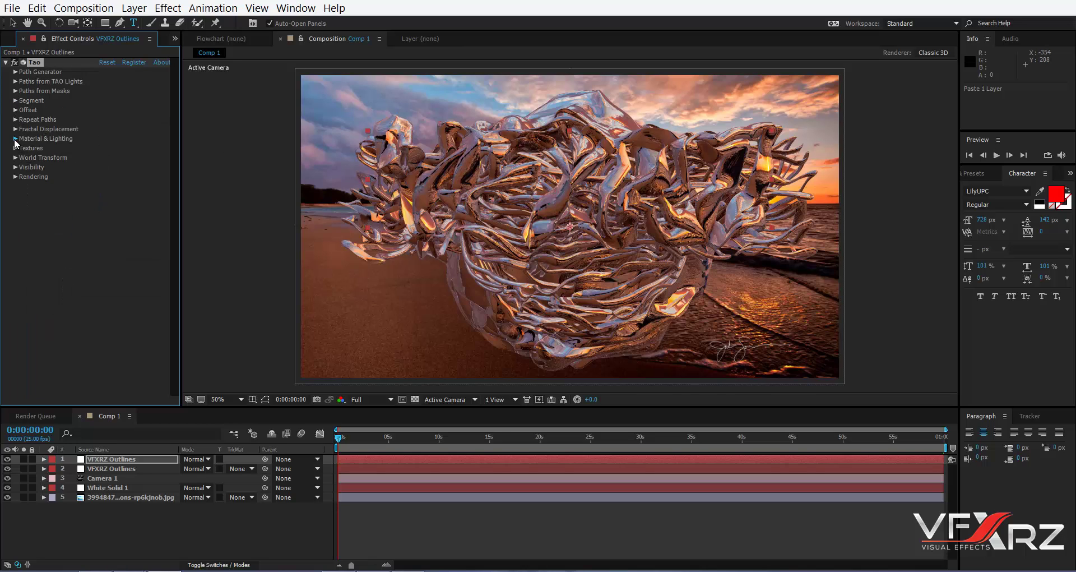
Step: Set Tao's Built-in Environment to Sunset Field
left_click(15, 139)
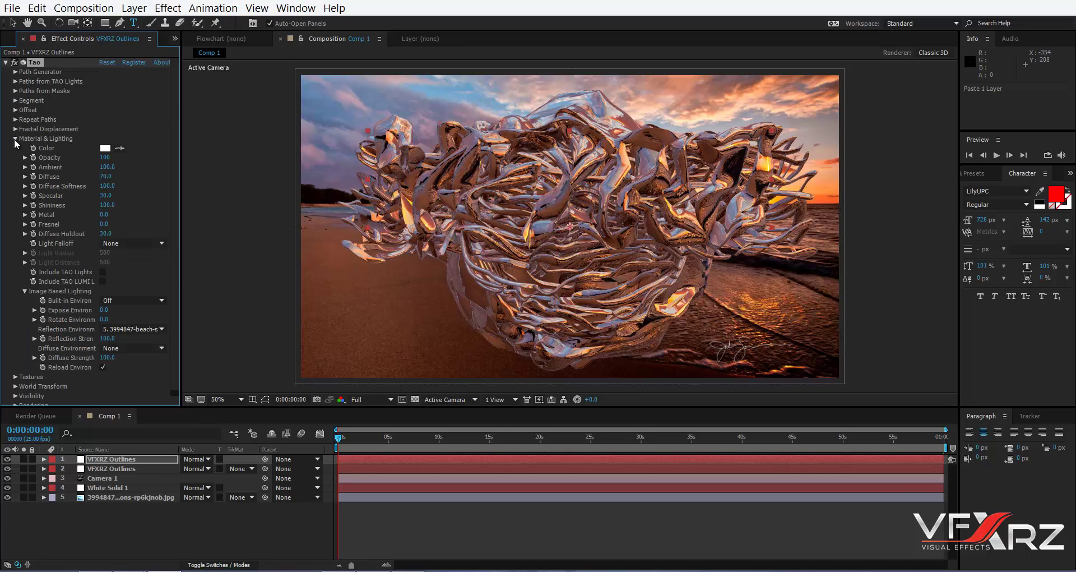
left_click(122, 302)
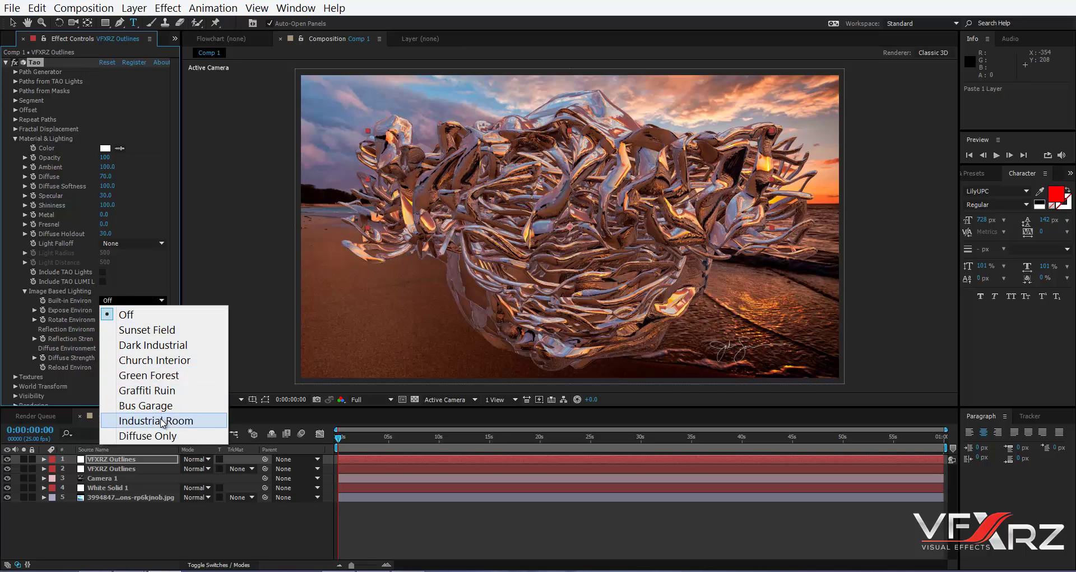
left_click(158, 335)
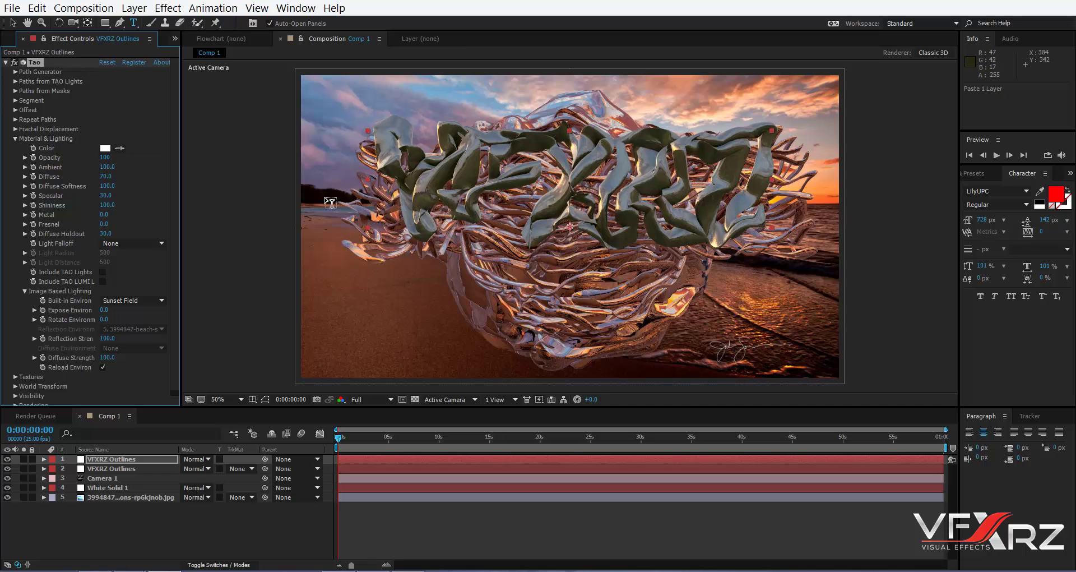
left_click_drag(170, 187, 173, 207)
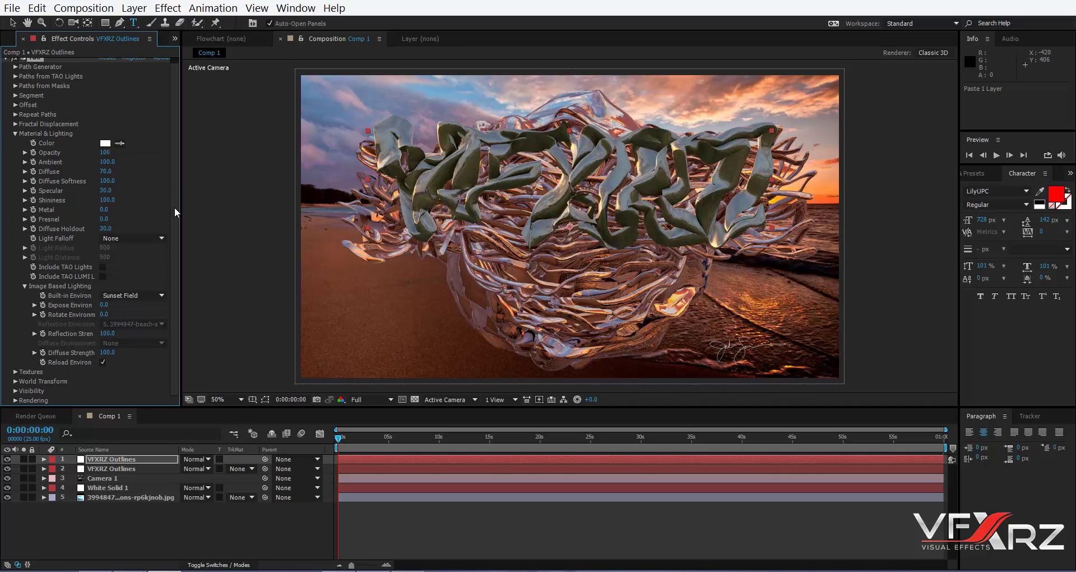
scroll(173, 207, "up", 1)
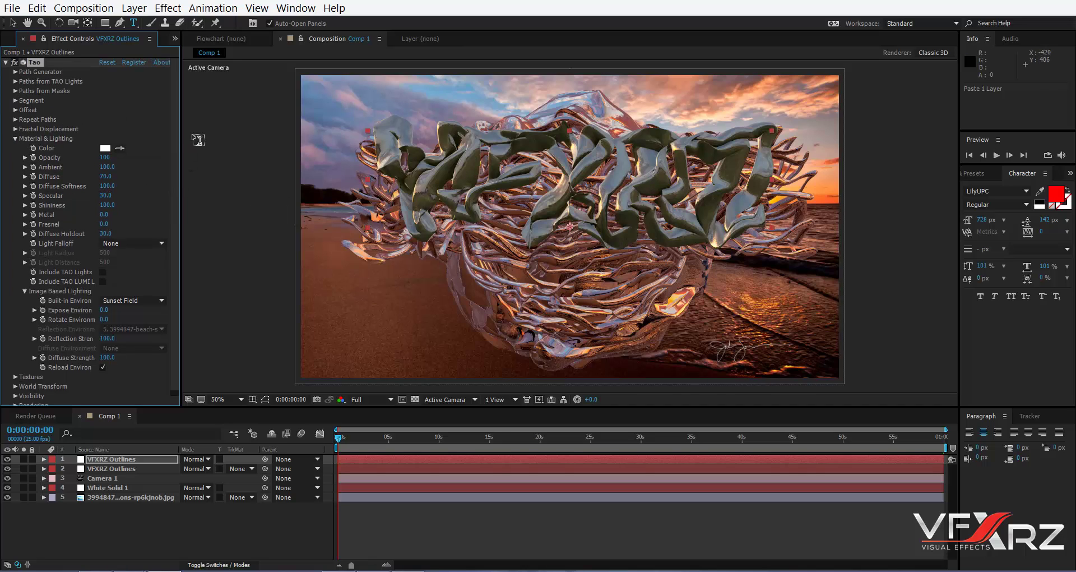
left_click(15, 138)
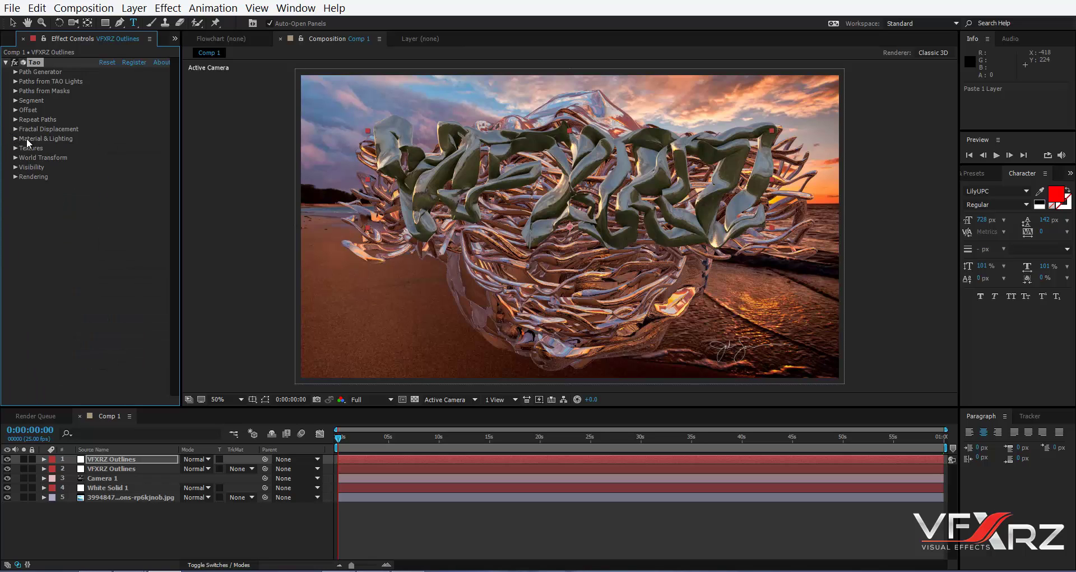
Step: Scrub Tao's Fractal Displacement Amplitude down to 12.0
left_click(16, 130)
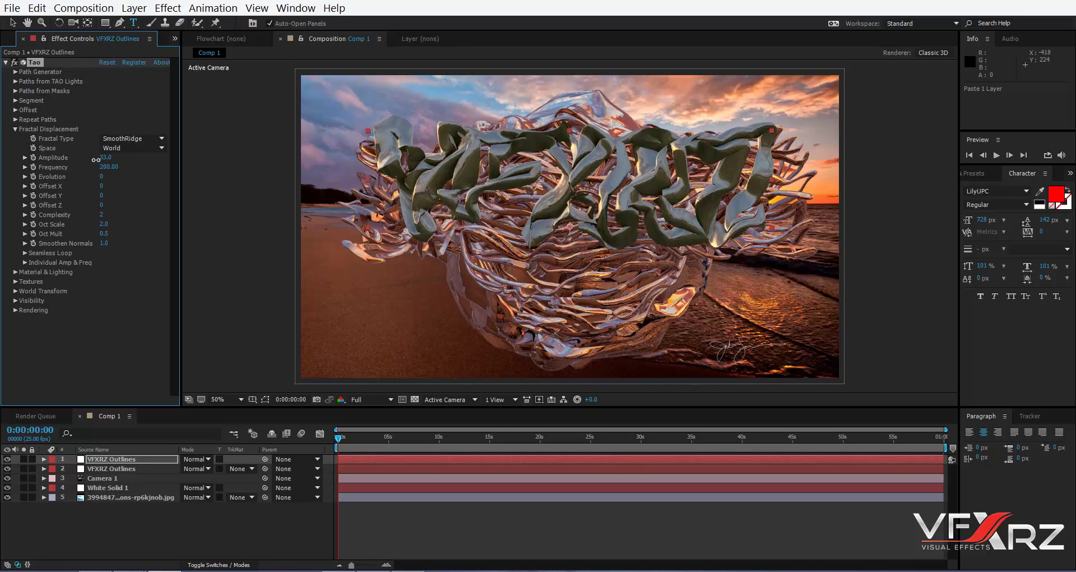
left_click_drag(96, 160, 88, 159)
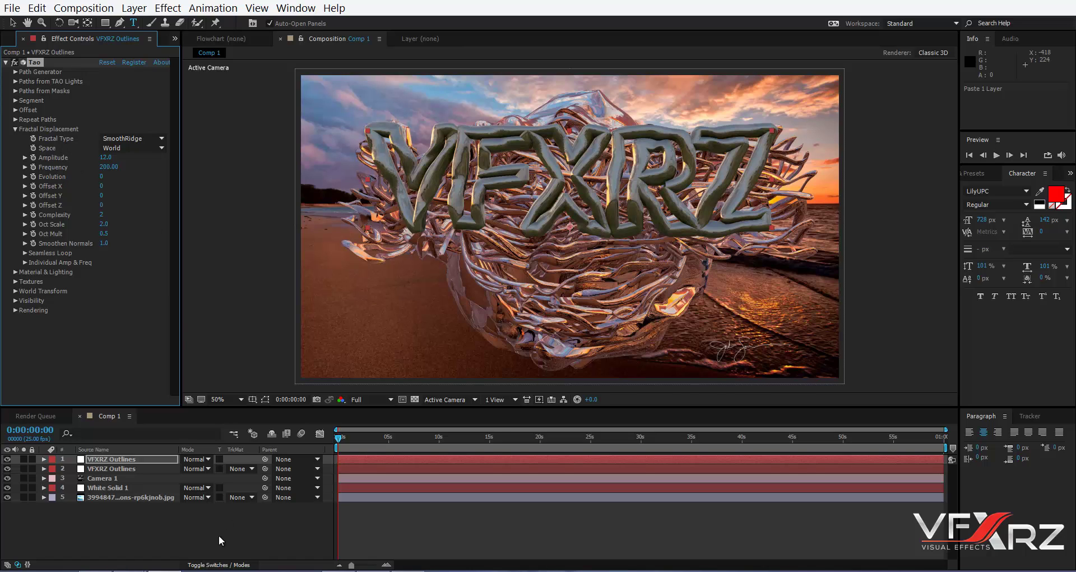
Step: Add an orange Point light and move it right to X 1572
right_click(198, 542)
mouse_move(223, 408)
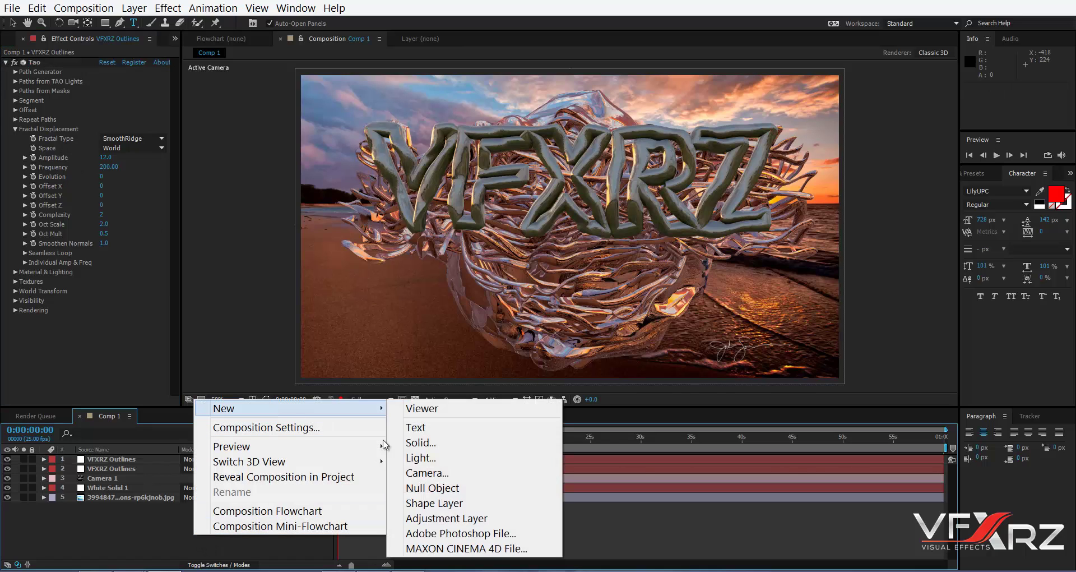
left_click(420, 457)
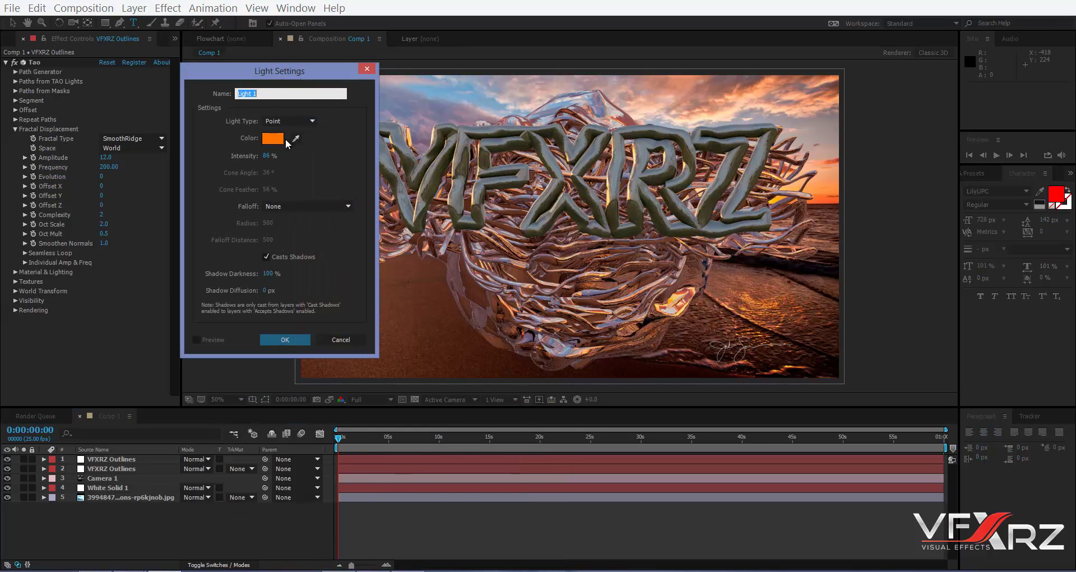
left_click(285, 339)
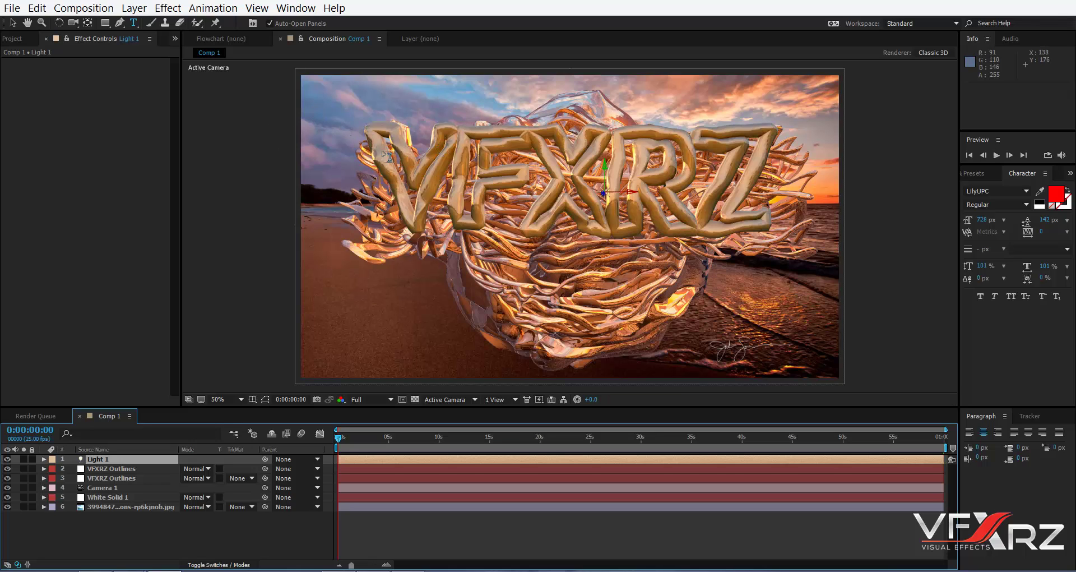
left_click(12, 22)
left_click_drag(629, 195, 776, 191)
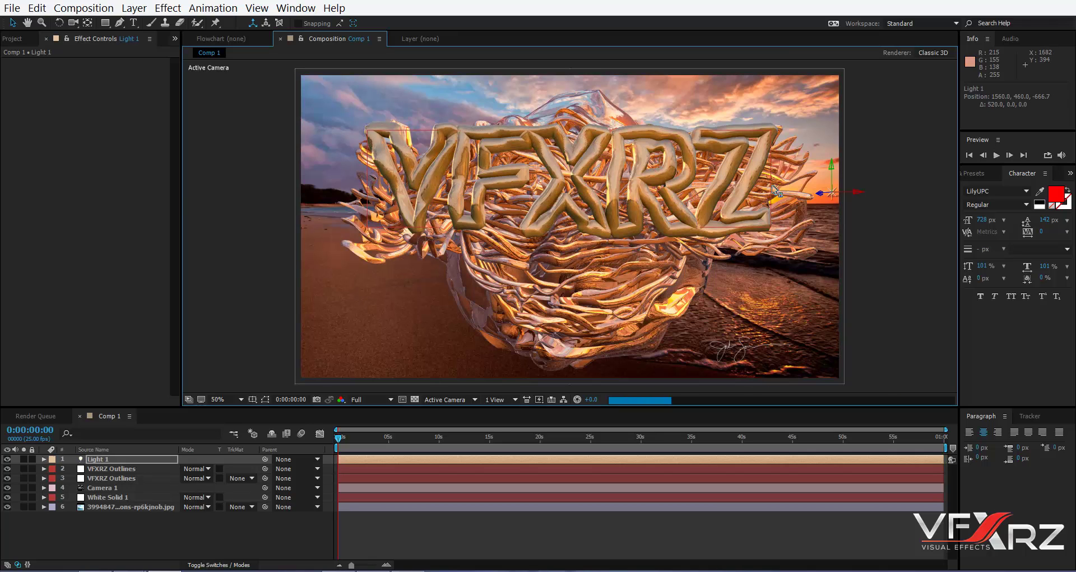
left_click_drag(775, 190, 779, 189)
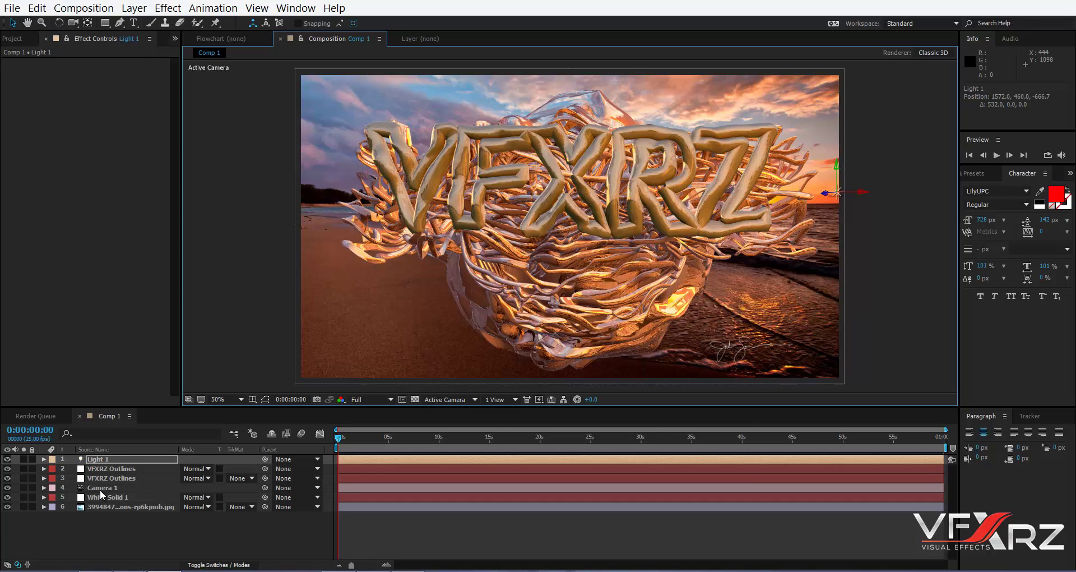
Step: On VFXRZ Outlines' Tao, set Diffuse to 106 and ambient occlusion intensity to 430
left_click(101, 469)
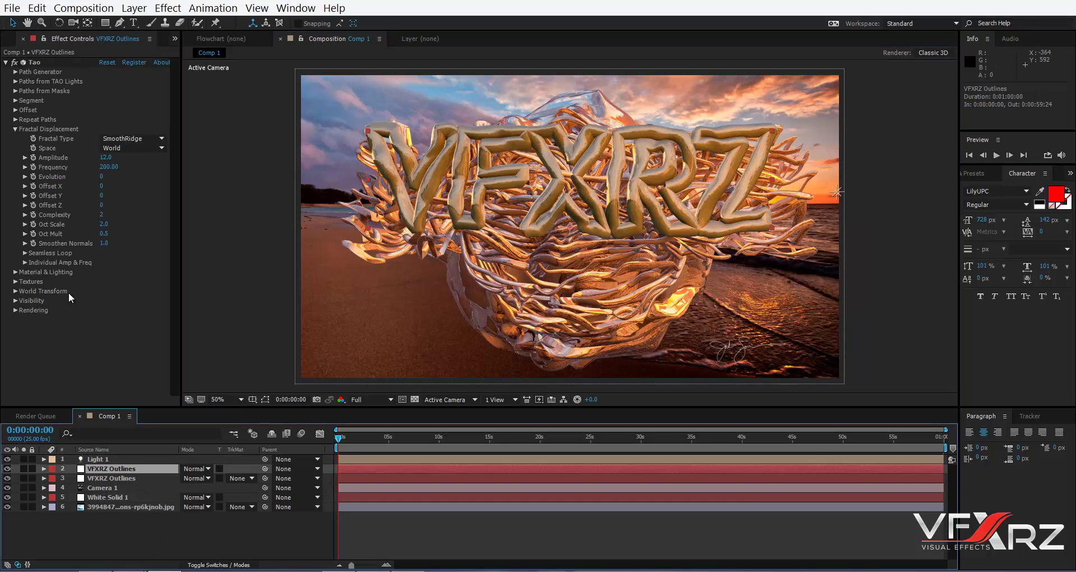
left_click(15, 310)
scroll(48, 181, "down", 3)
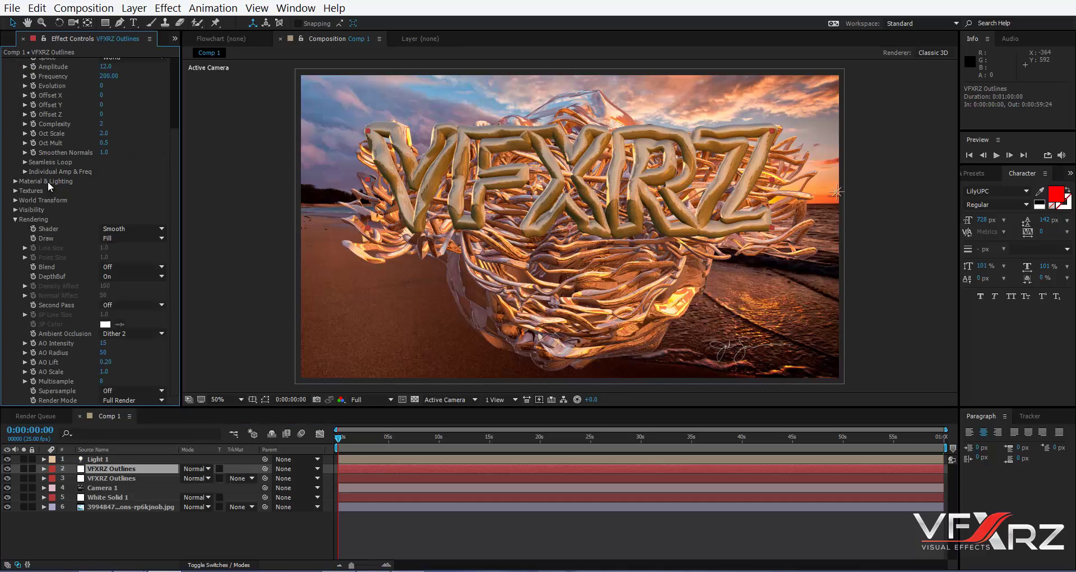
left_click(16, 182)
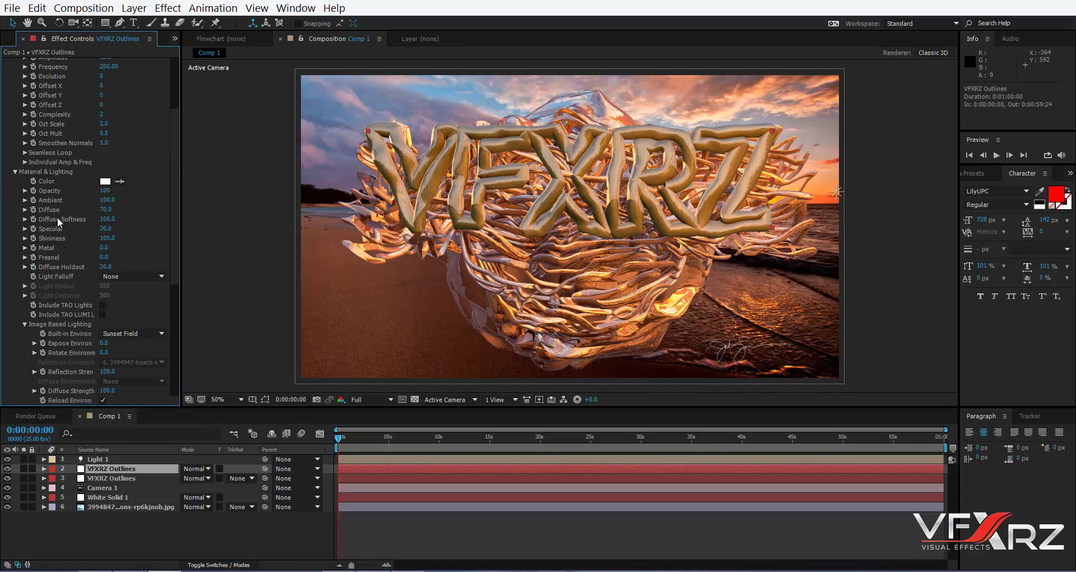
left_click_drag(105, 209, 133, 211)
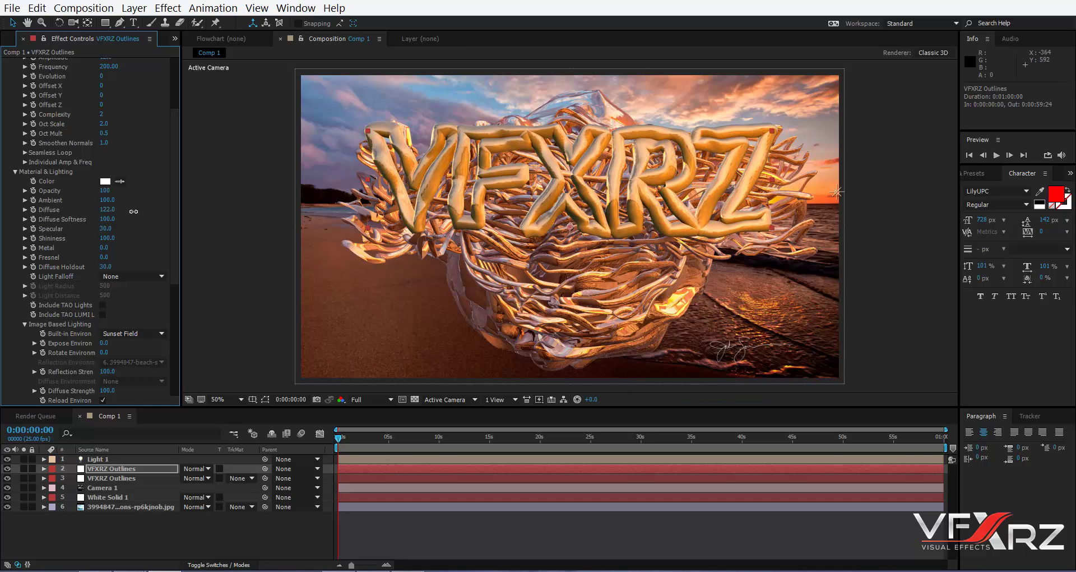
left_click_drag(123, 212, 125, 212)
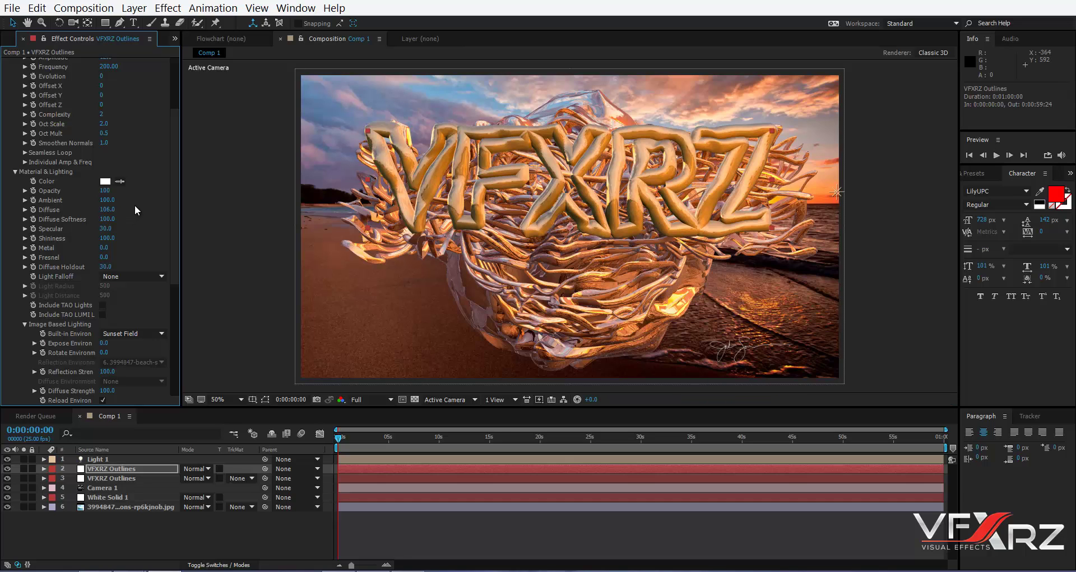
scroll(130, 231, "down", 4)
scroll(136, 231, "down", 4)
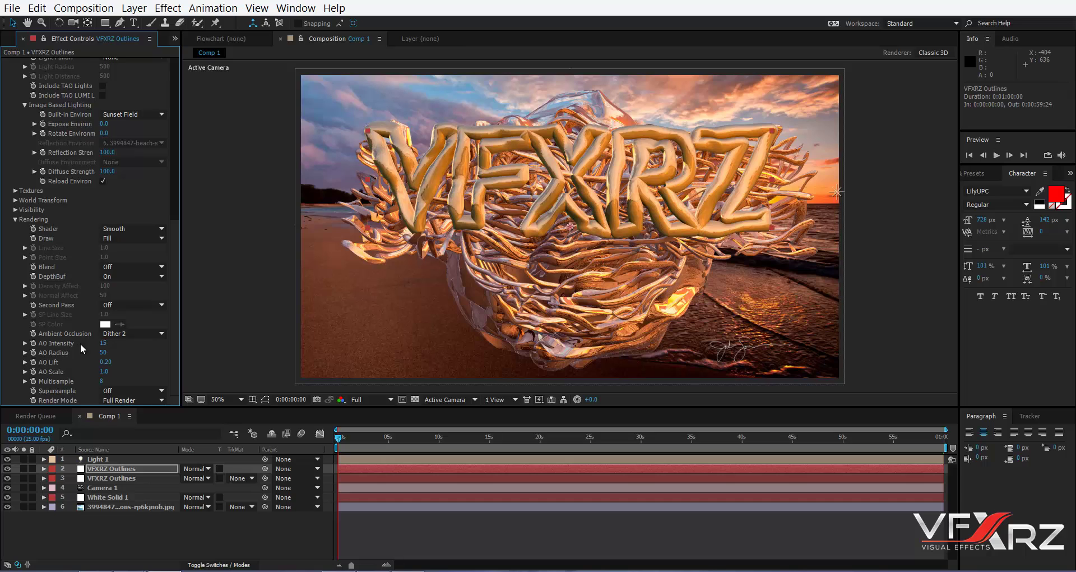
left_click_drag(103, 343, 174, 347)
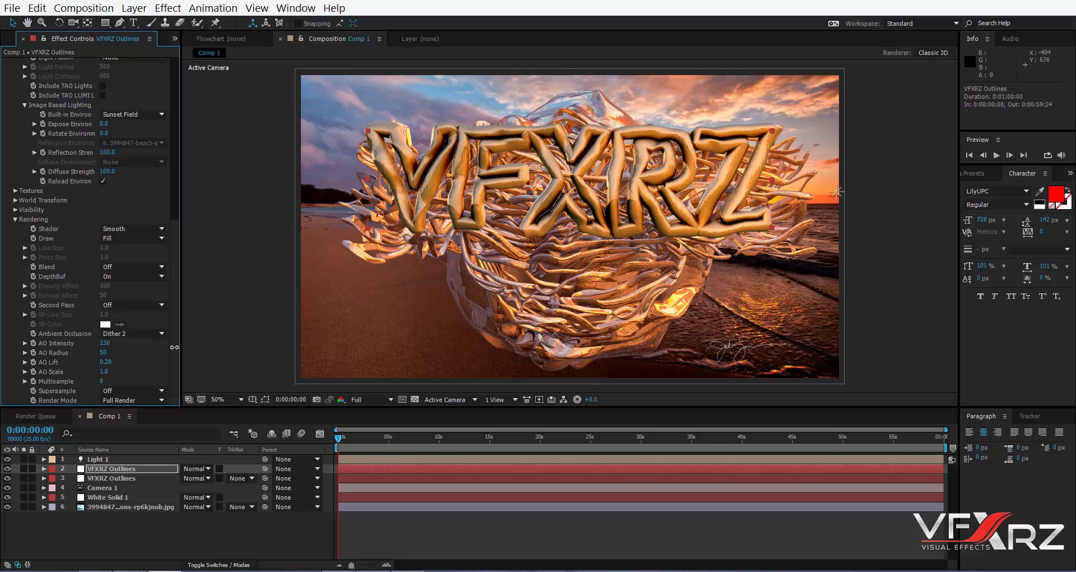
left_click_drag(197, 349, 352, 357)
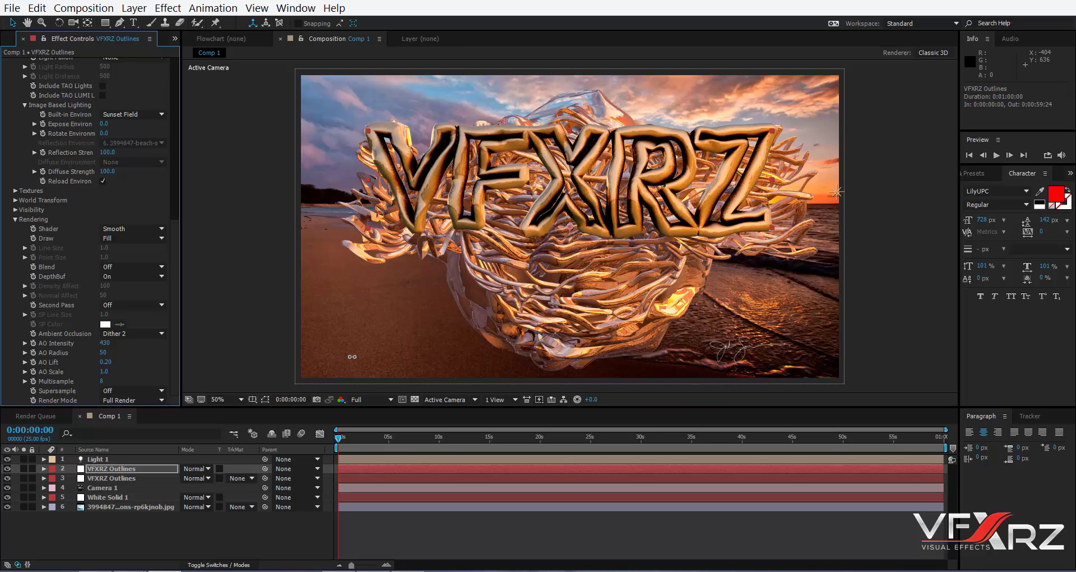
Step: Add a new adjustment layer and move it lower in the layer stack
left_click(126, 522)
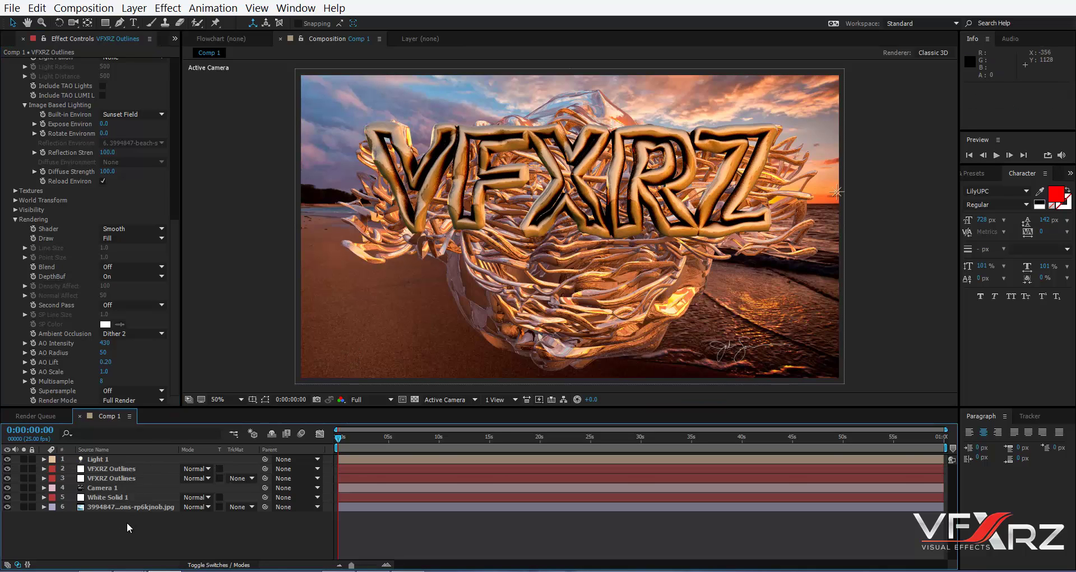
right_click(126, 522)
mouse_move(221, 398)
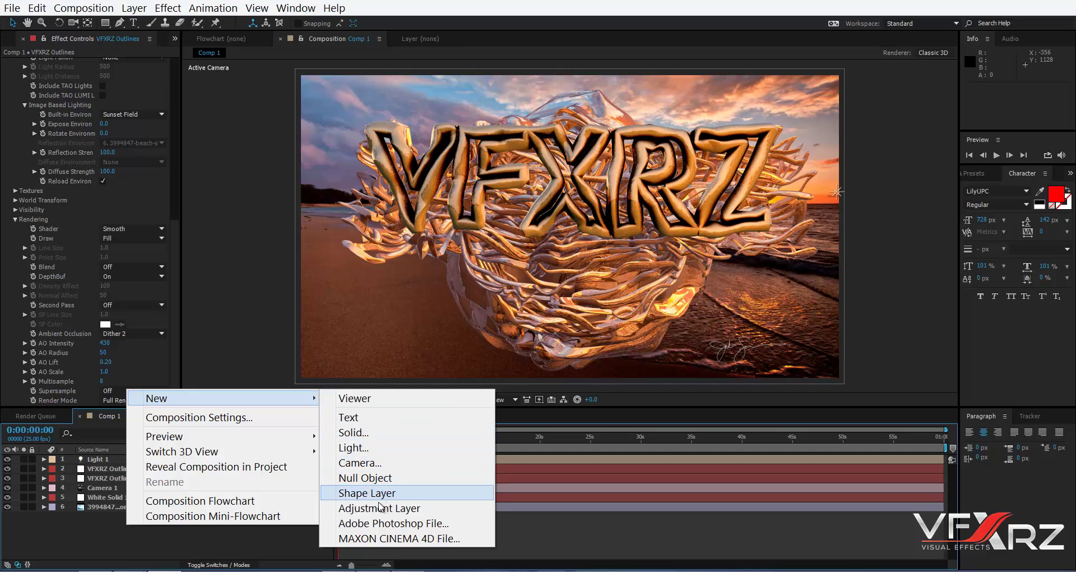
left_click(380, 507)
mouse_move(160, 460)
left_mouse_down()
mouse_move(156, 484)
mouse_move(146, 476)
left_mouse_up()
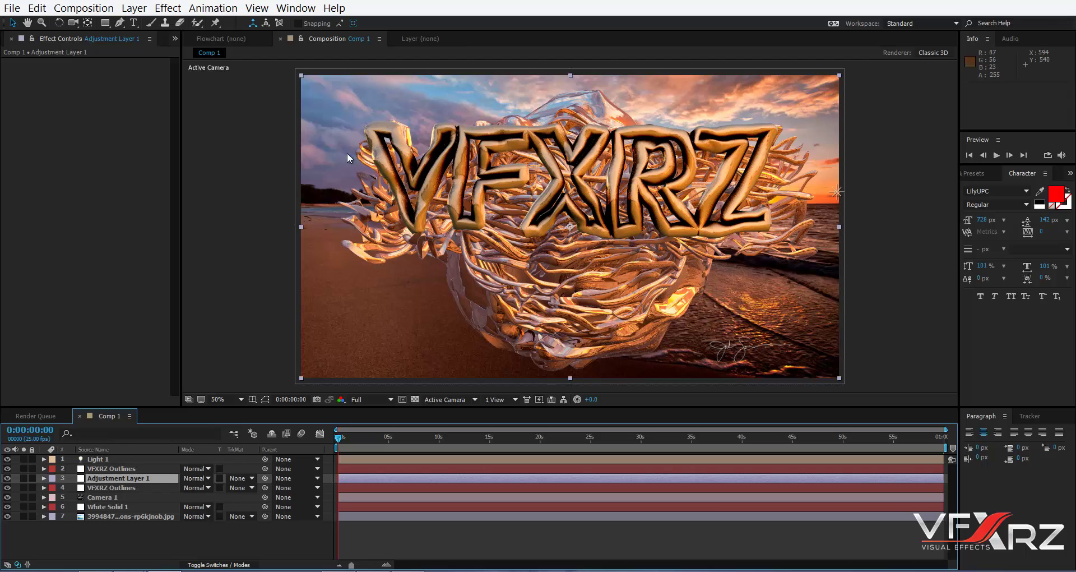
Step: Apply Fast Blur to the adjustment layer with Blurriness 6.0
left_click(167, 8)
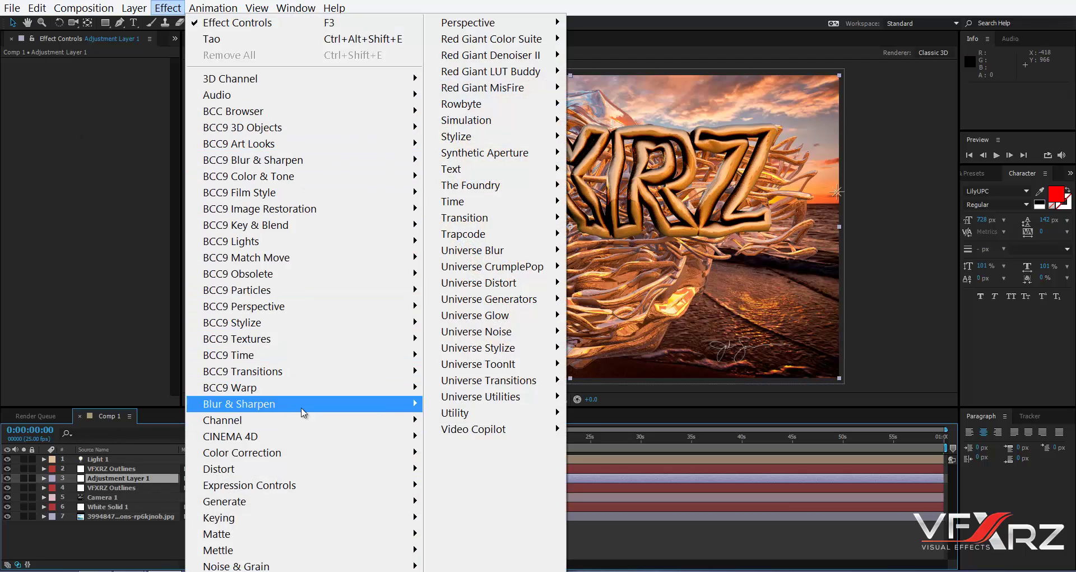
mouse_move(239, 403)
left_click(492, 319)
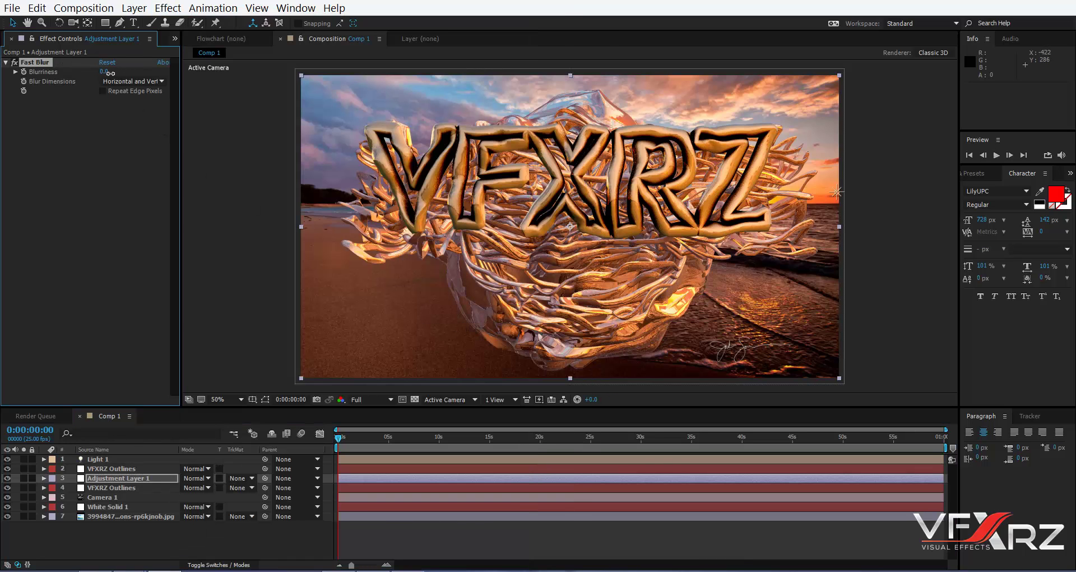
left_click_drag(111, 73, 113, 72)
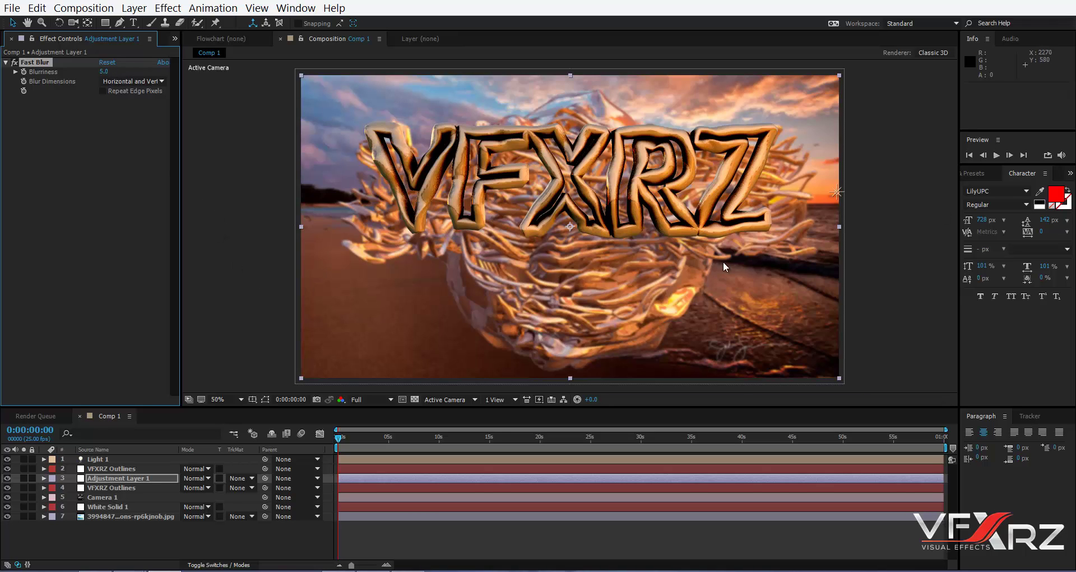
Step: Create a new solid layer with its default settings
right_click(171, 548)
left_click(442, 450)
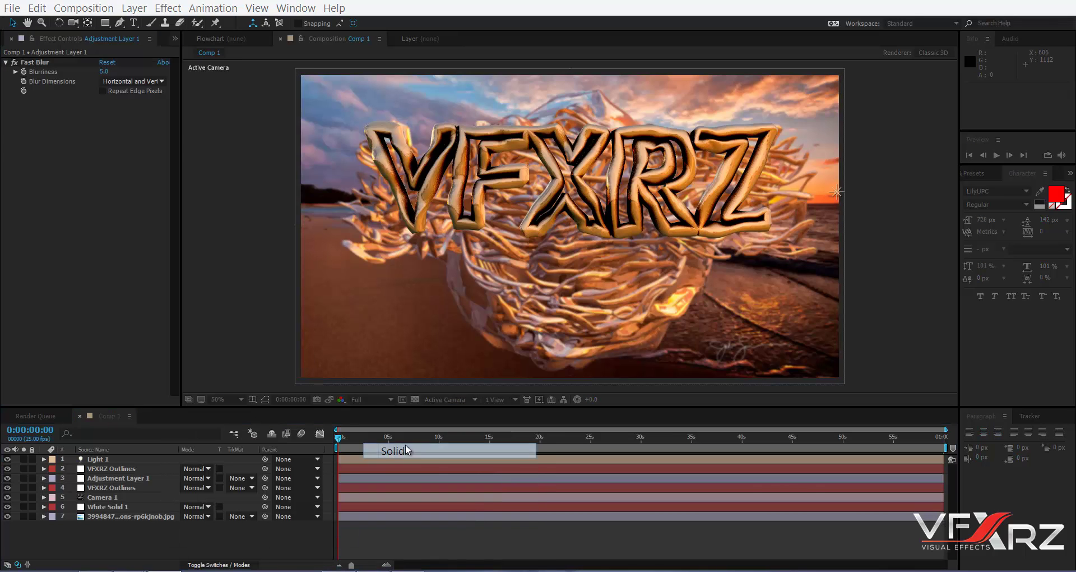
left_click(600, 381)
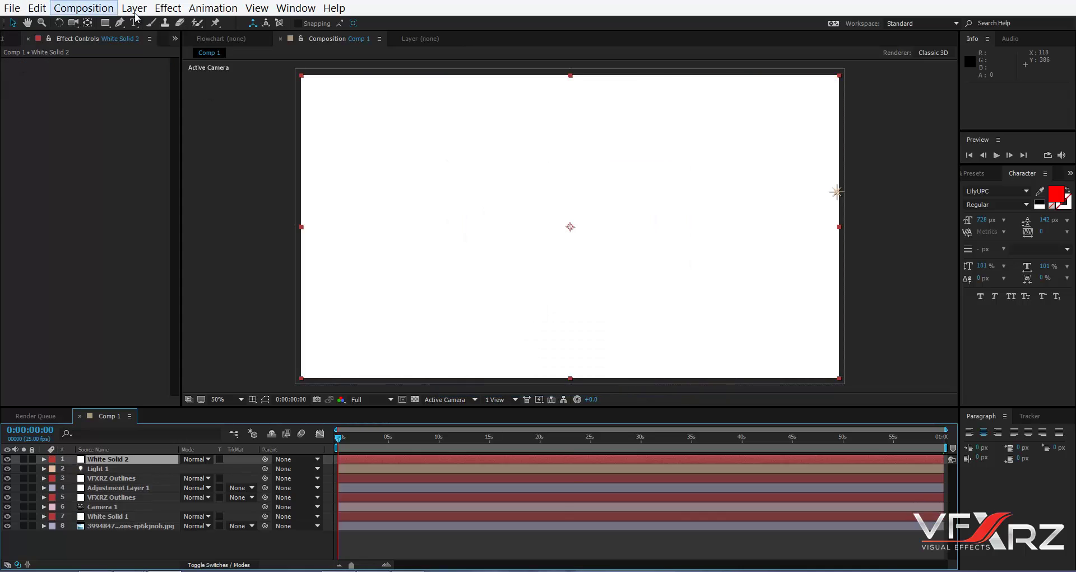
Step: Apply Optical Flares to the solid, rendering On Transparent with the orange Beached preset
left_click(168, 8)
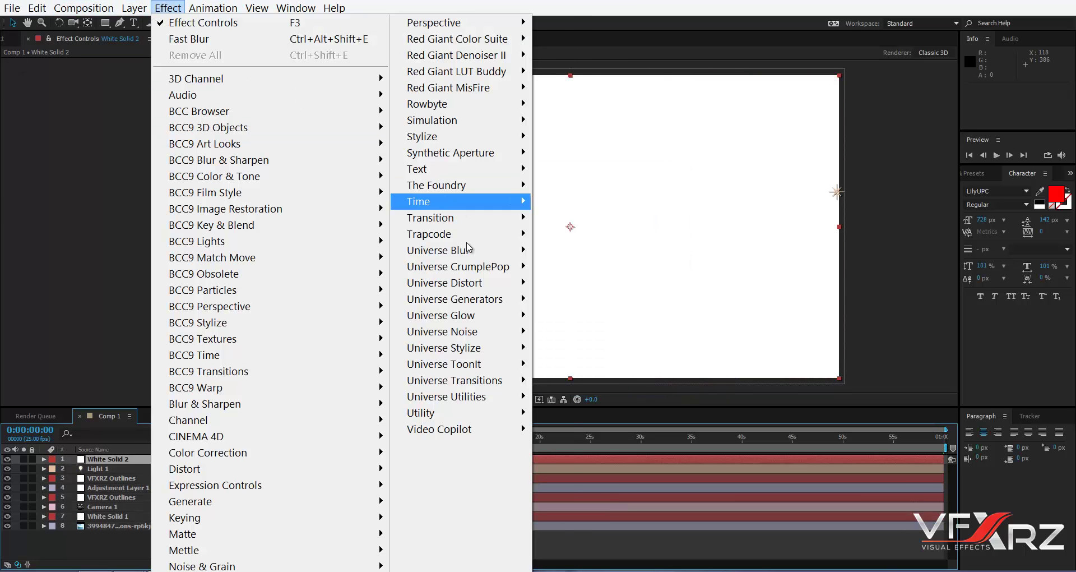
mouse_move(439, 429)
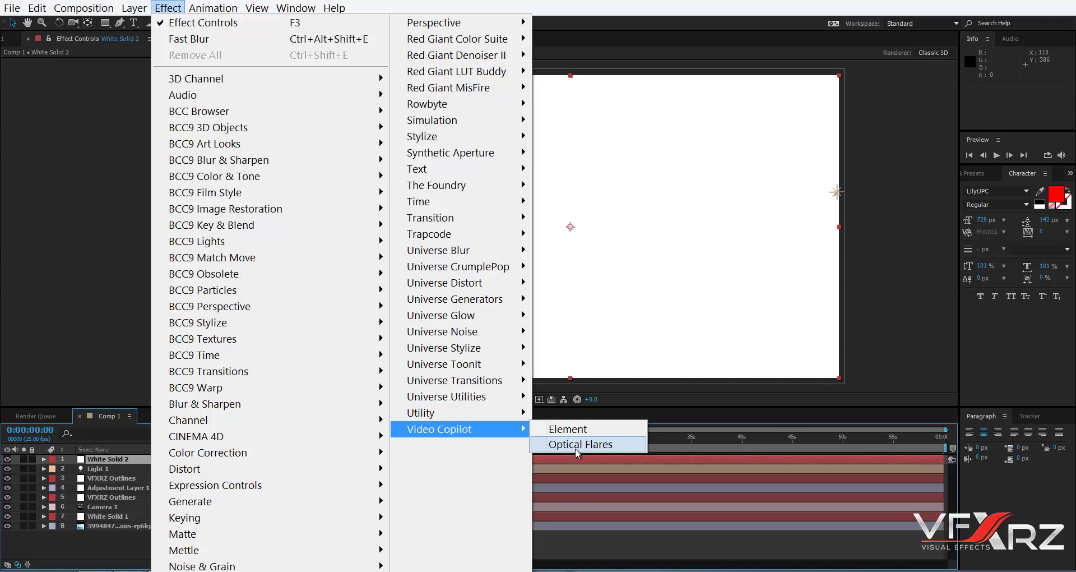
left_click(576, 445)
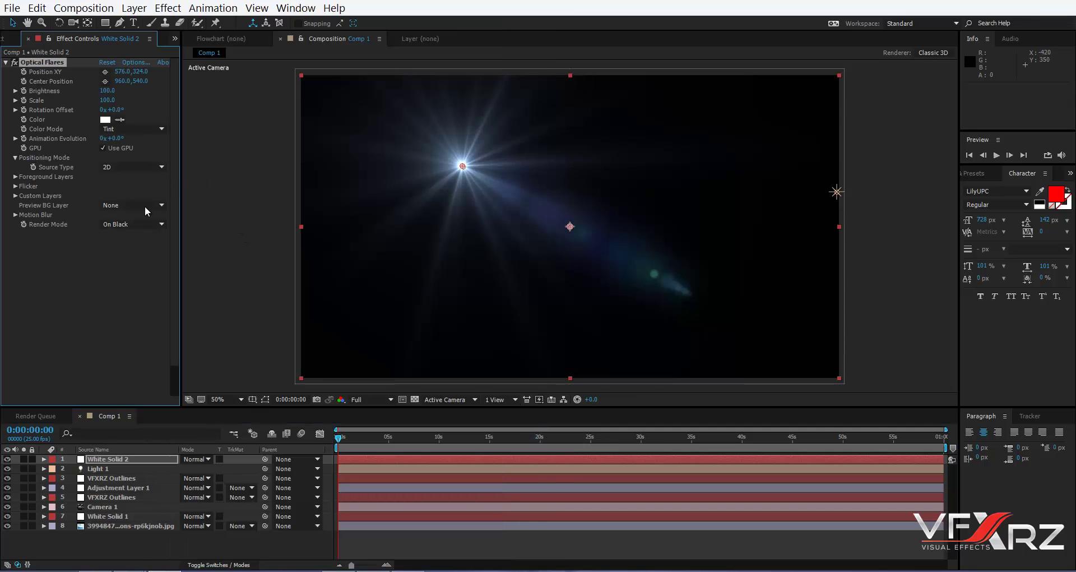
left_click(154, 224)
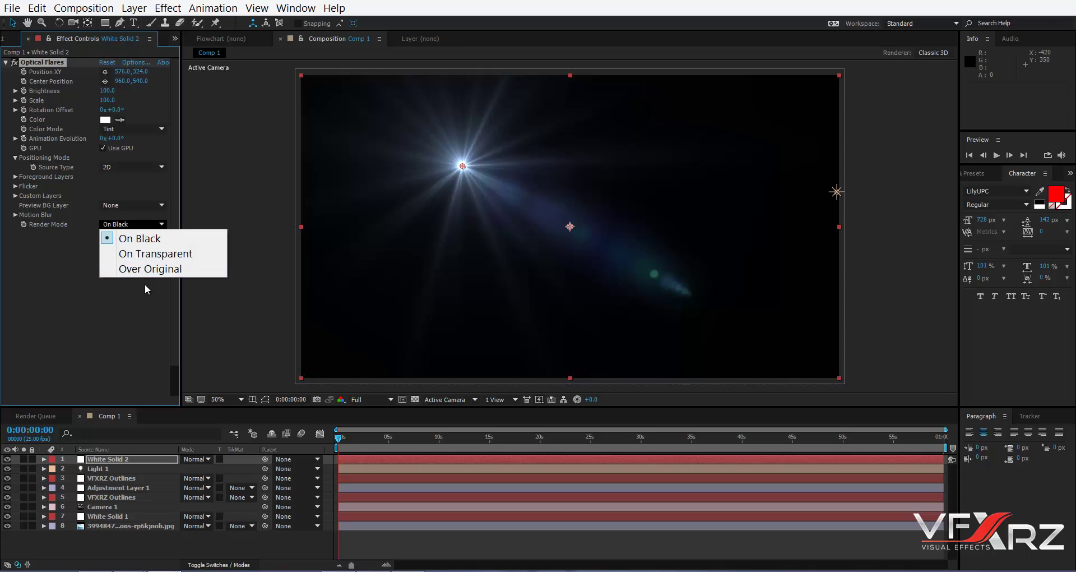
left_click(153, 253)
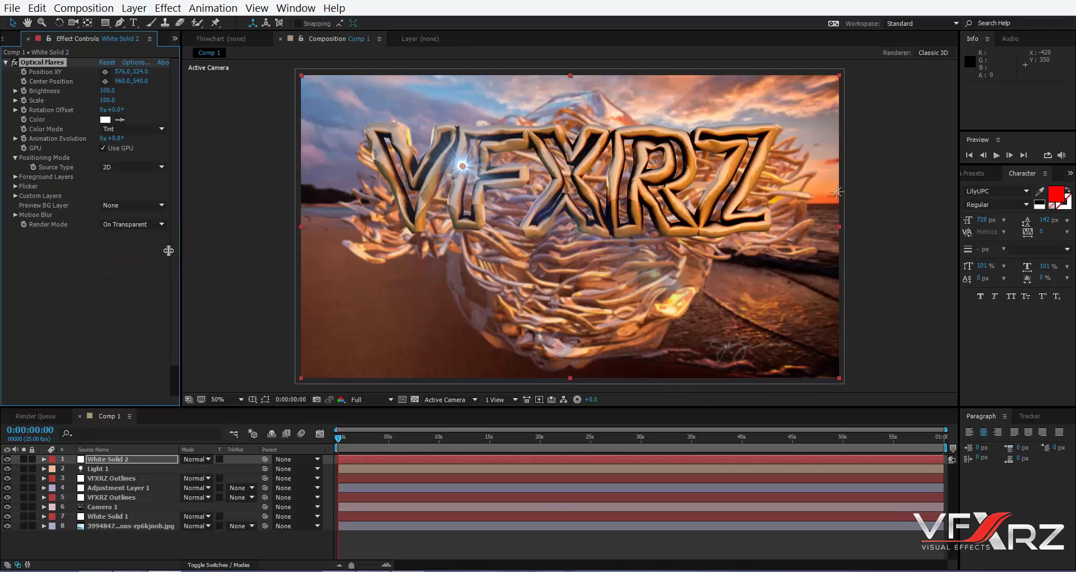
left_click(126, 64)
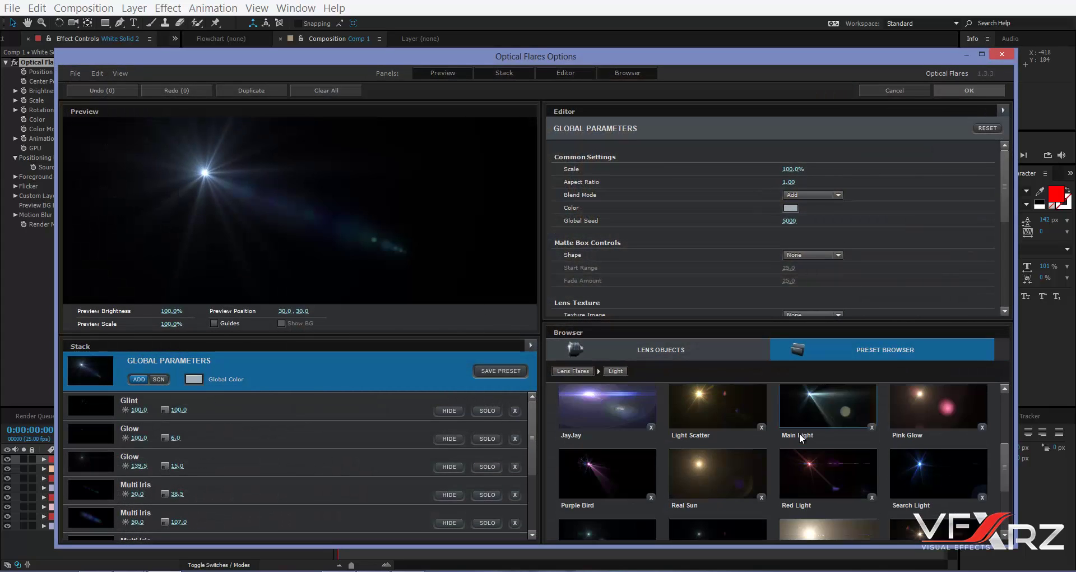
left_click(685, 426)
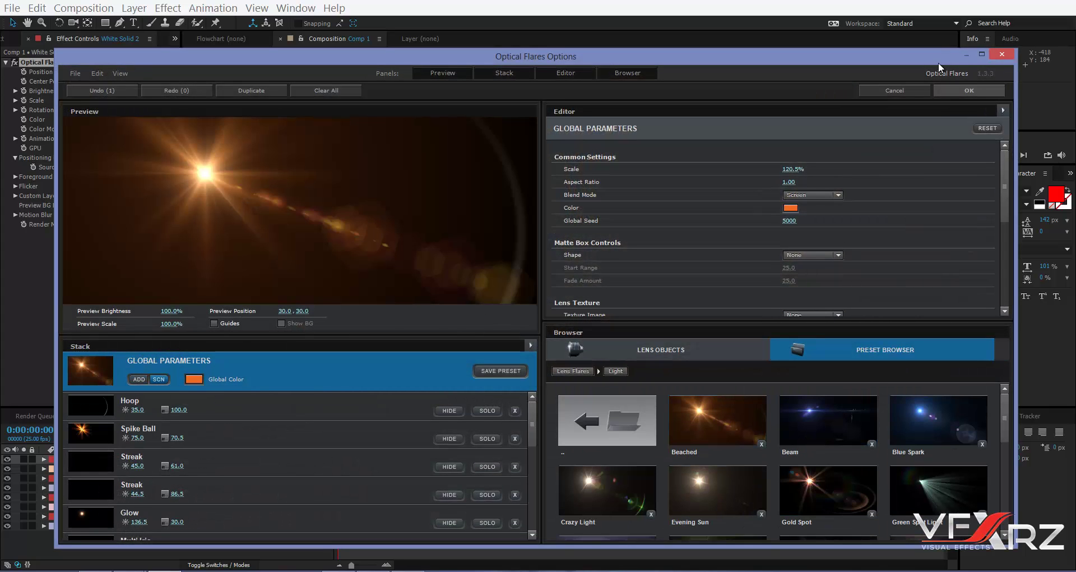
left_click(975, 95)
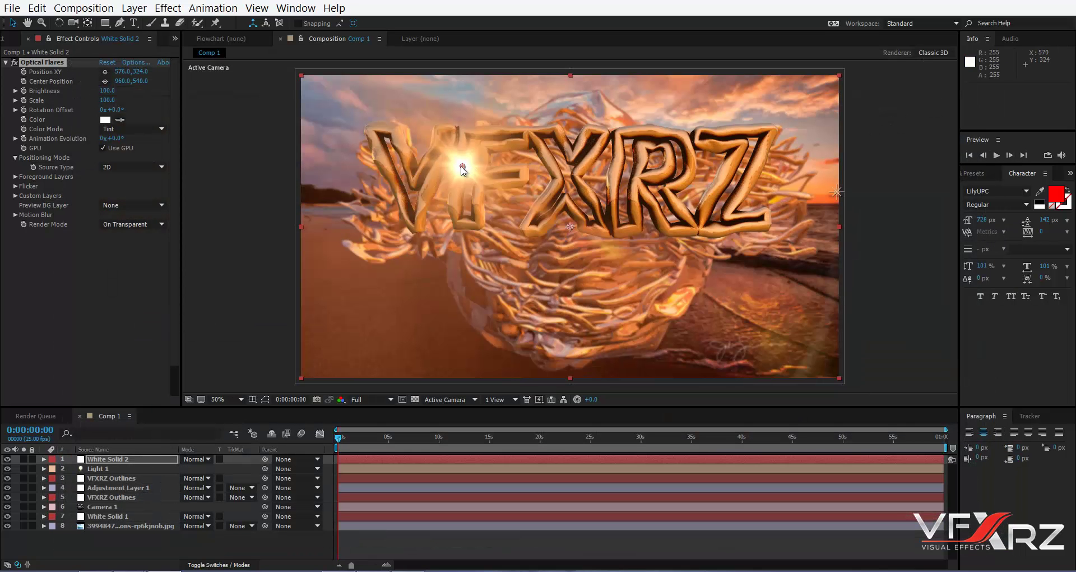
Step: Position the flare on the sun in the top-right sky and set the solid to Add
mouse_move(462, 166)
left_mouse_down()
mouse_move(746, 108)
mouse_move(783, 118)
left_mouse_up()
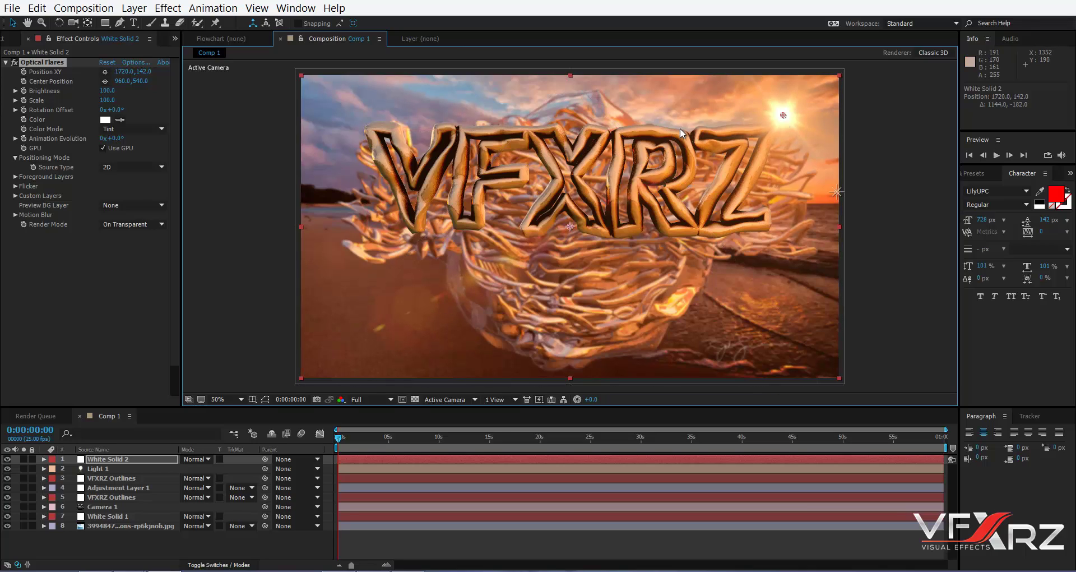
left_click(200, 460)
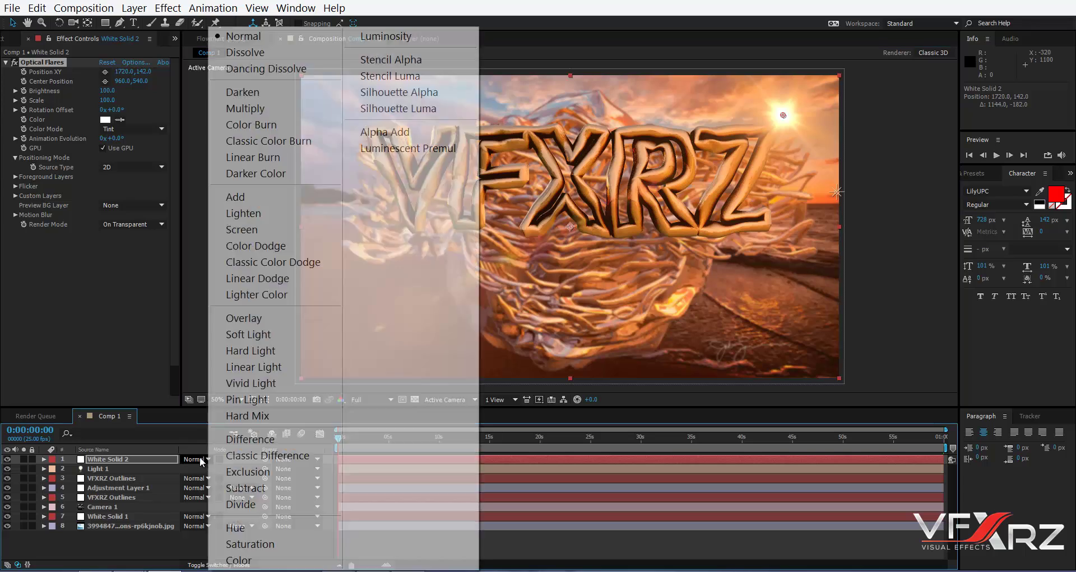
left_click(246, 197)
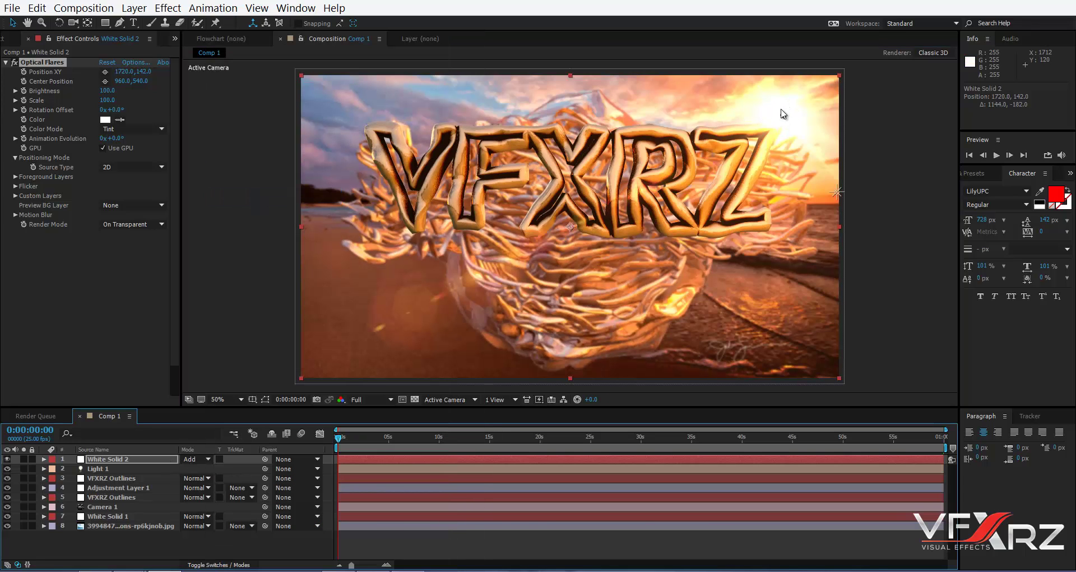
left_click_drag(784, 116, 793, 109)
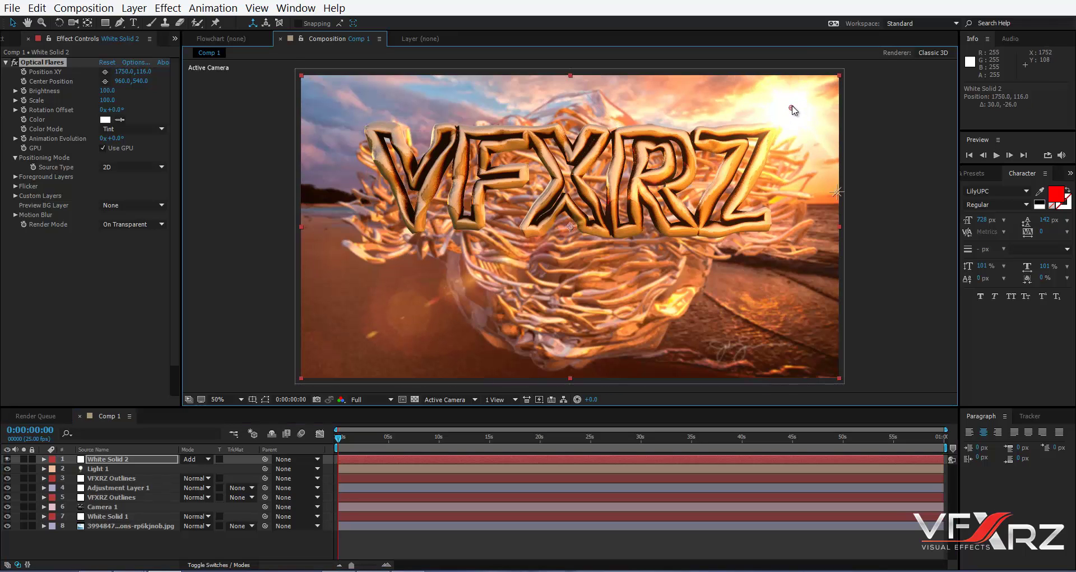
left_click_drag(793, 109, 794, 106)
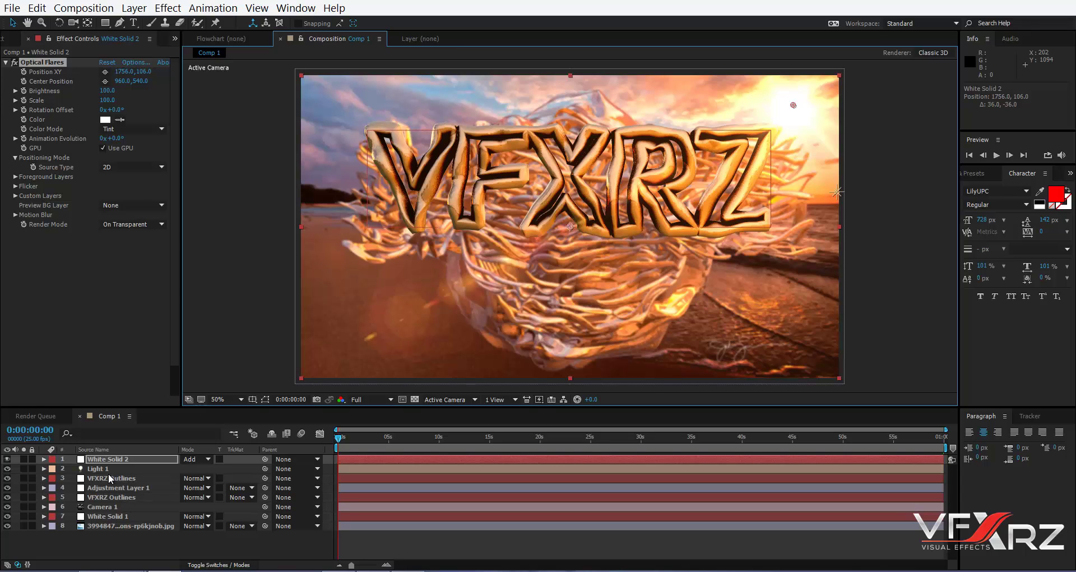
left_click(110, 478)
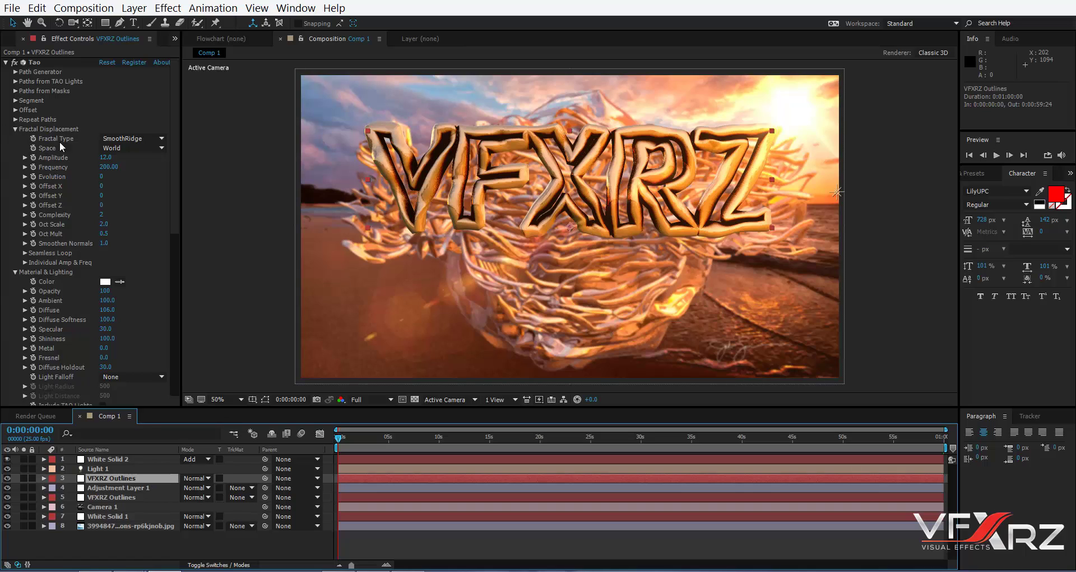
Step: Set VFXRZ Outlines' Tao fractal Amplitude to 182 at the start of the comp
left_click(33, 160)
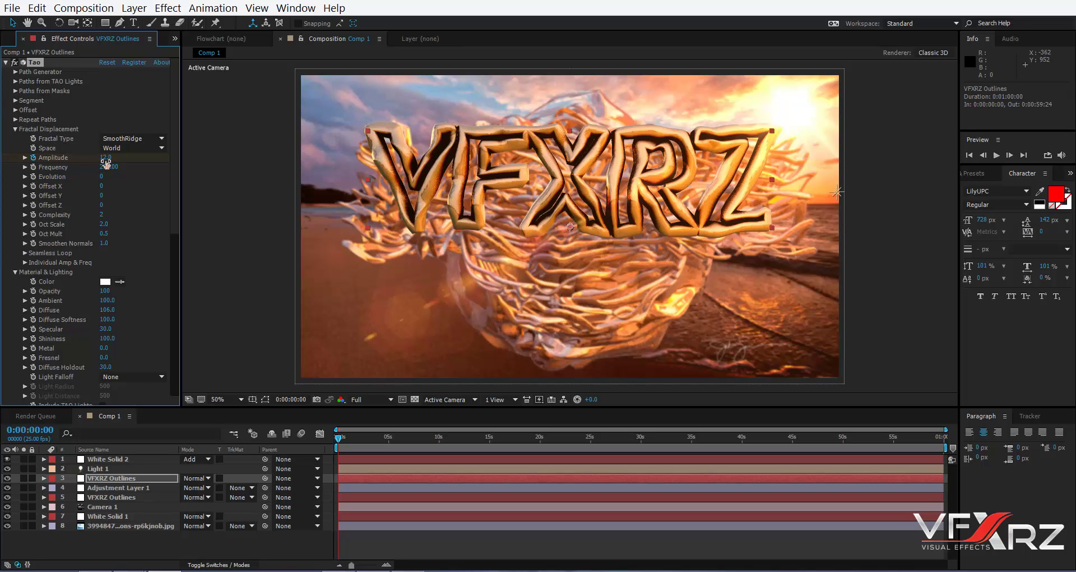
left_click_drag(108, 161, 247, 159)
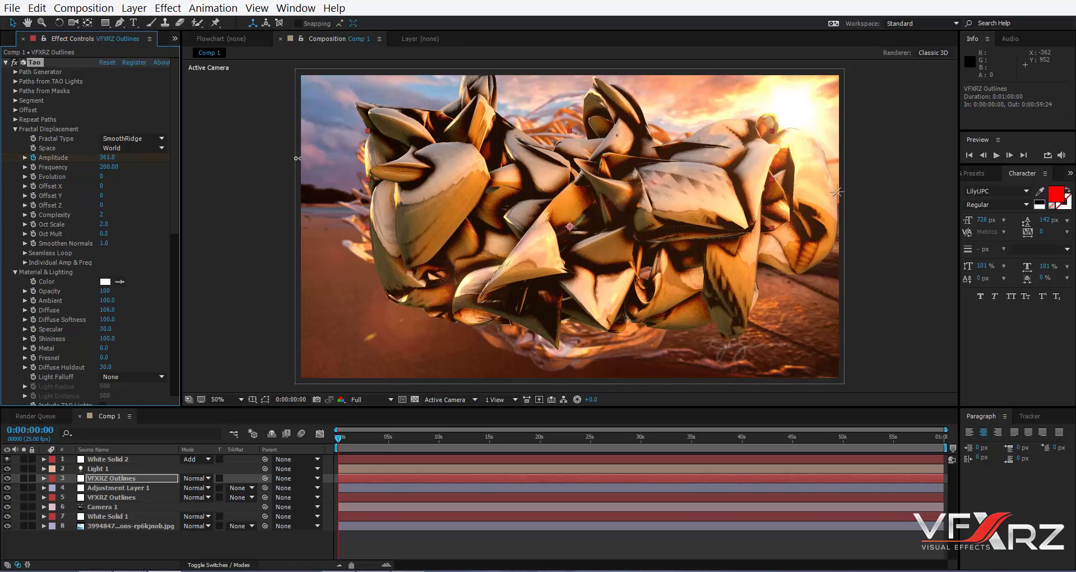
left_click_drag(247, 159, 478, 177)
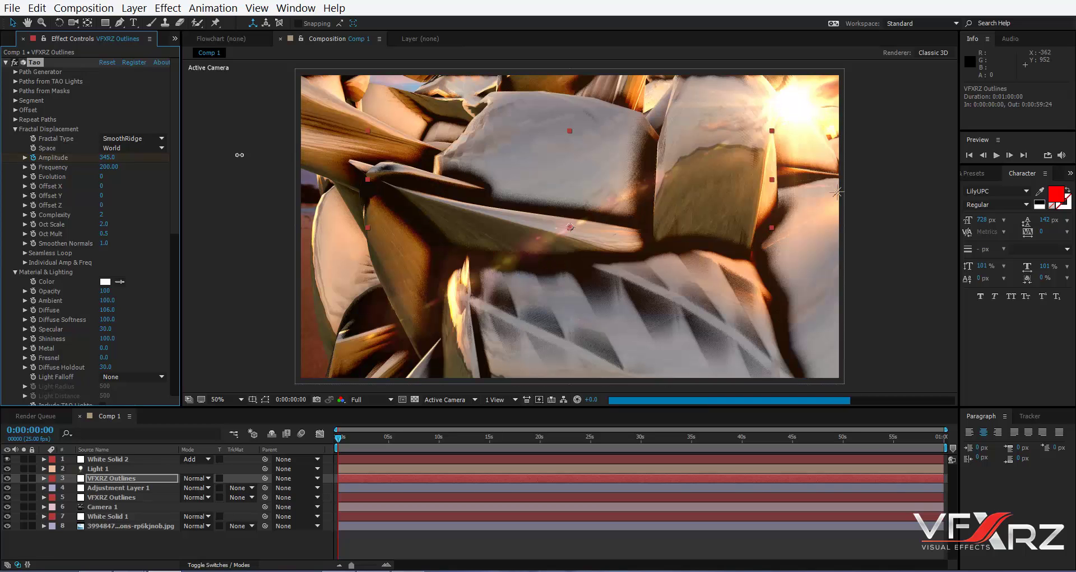
mouse_move(217, 152)
left_mouse_down()
mouse_move(147, 155)
mouse_move(192, 158)
left_mouse_up()
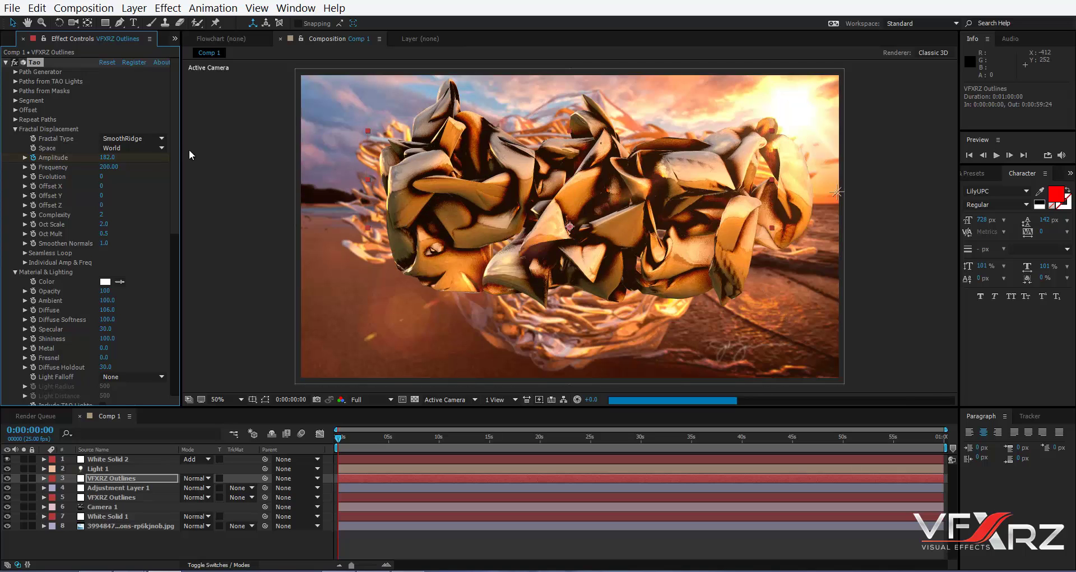
Step: At about 0:00:05:01, lower the Amplitude to 10 so the letters read clearly
left_click_drag(368, 436, 389, 446)
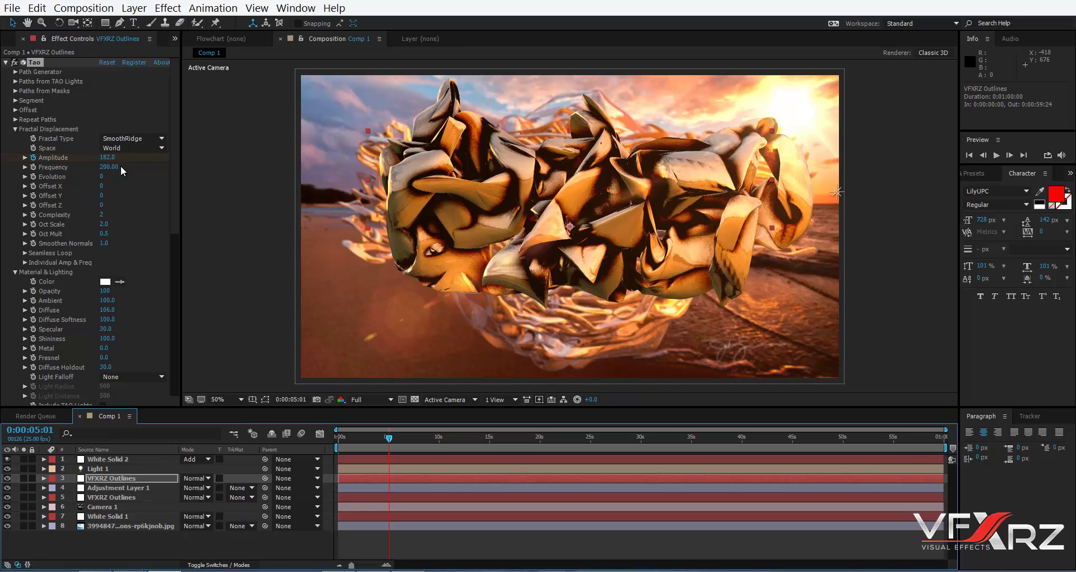
left_click_drag(113, 163, 82, 162)
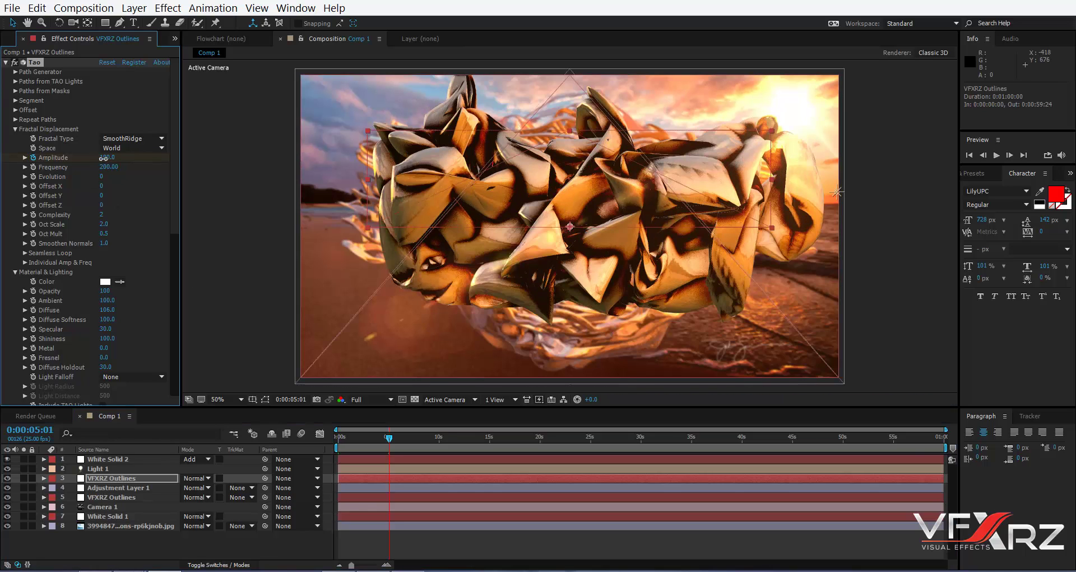
left_click(106, 158)
type("30")
key("Return")
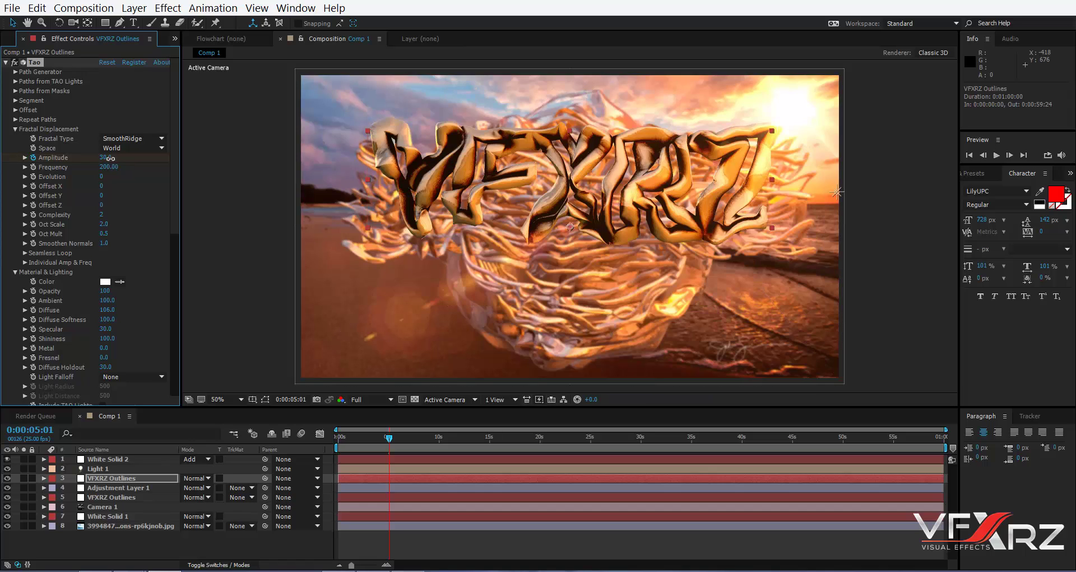
type("5")
key("Return")
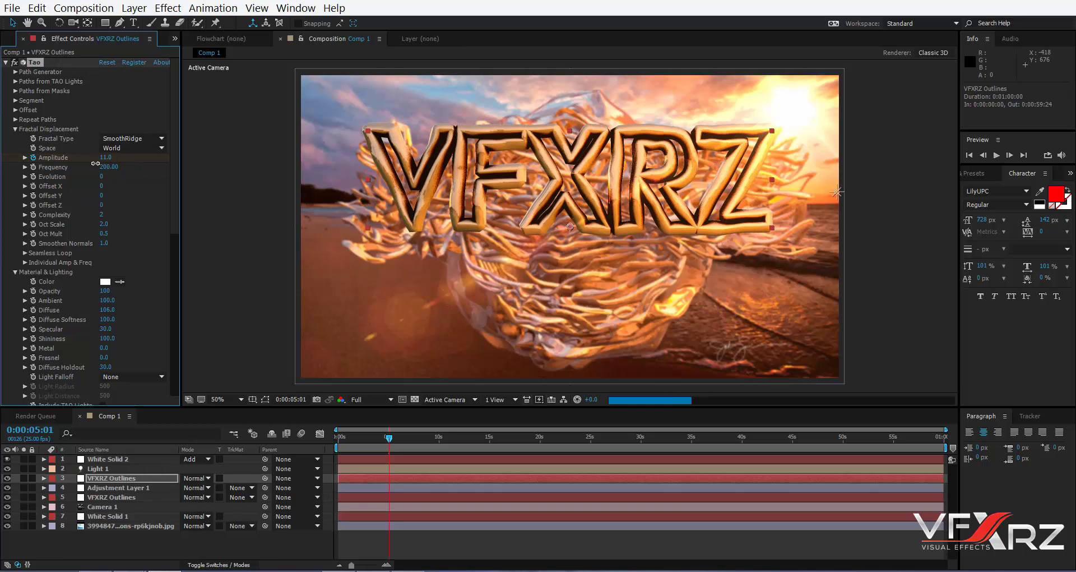
left_click_drag(91, 163, 93, 162)
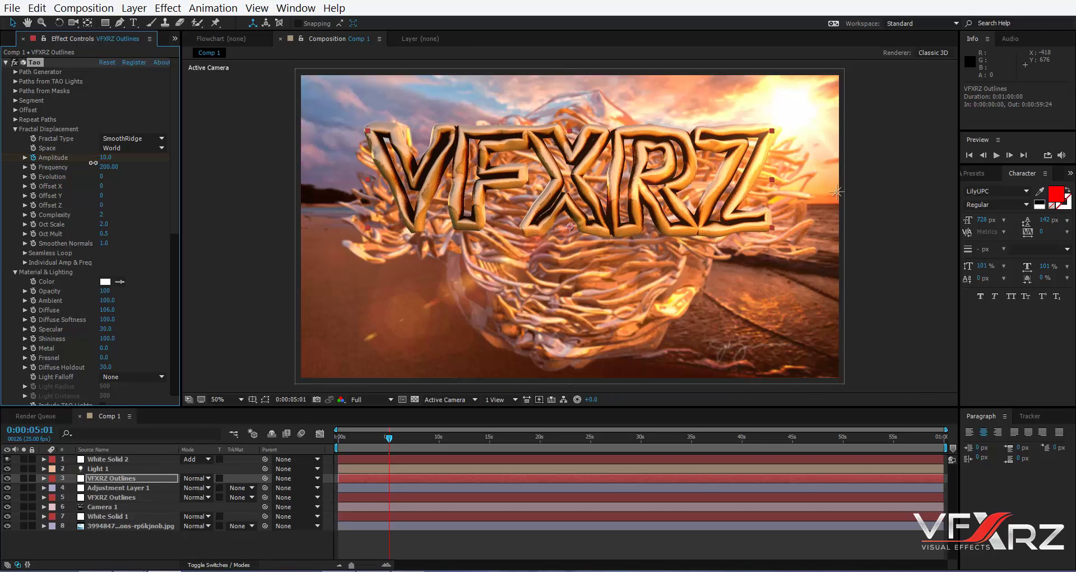
left_click(141, 191)
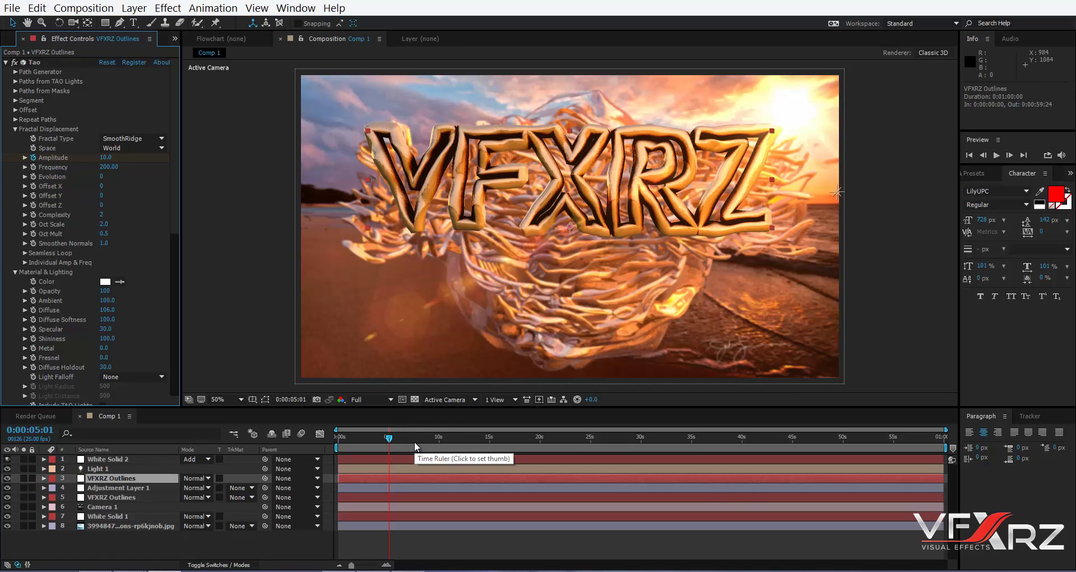
Step: End the work area at 0:00:05:01, preview the animation, and stop near 0:00:05:14
key("n")
left_click_drag(386, 445, 316, 438)
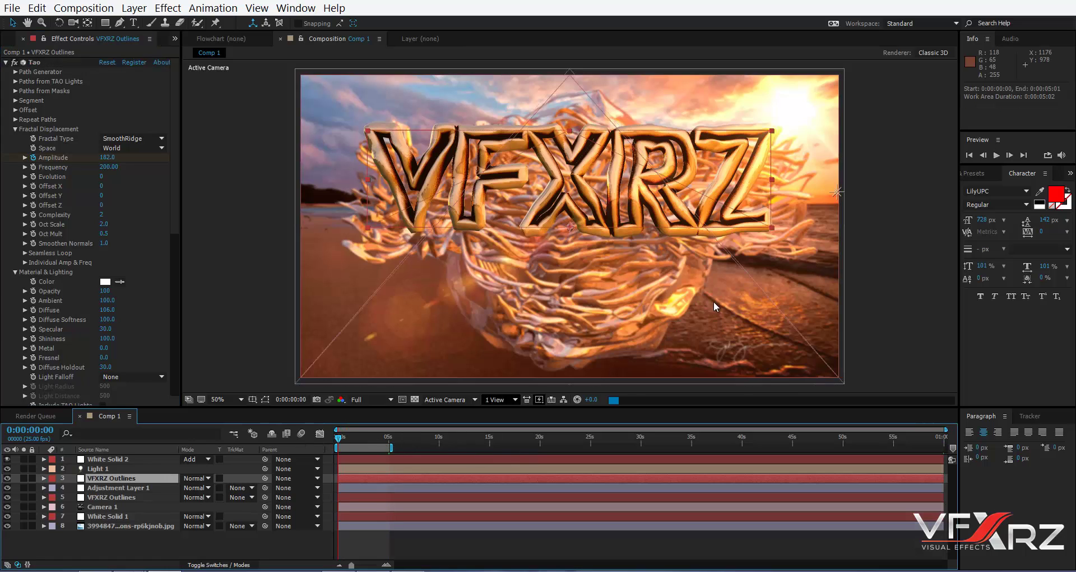
left_click(996, 156)
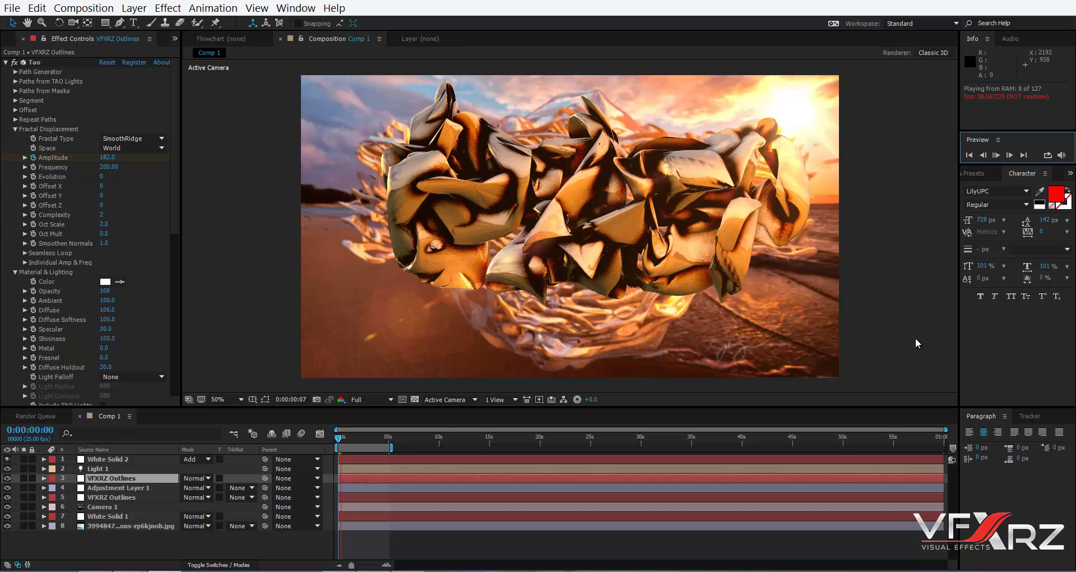
key("space")
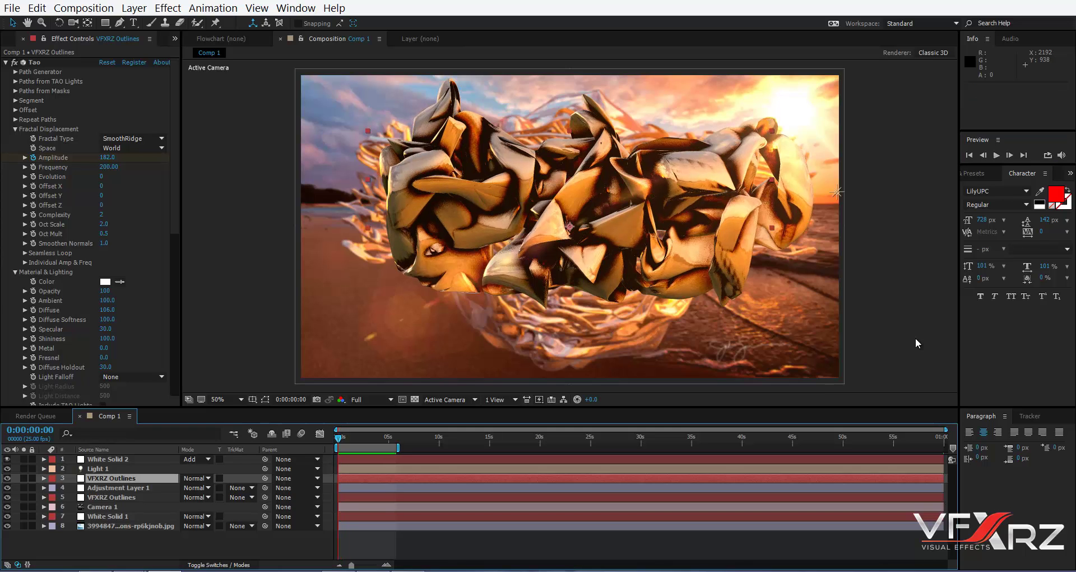
left_click_drag(343, 443, 329, 456)
key("space")
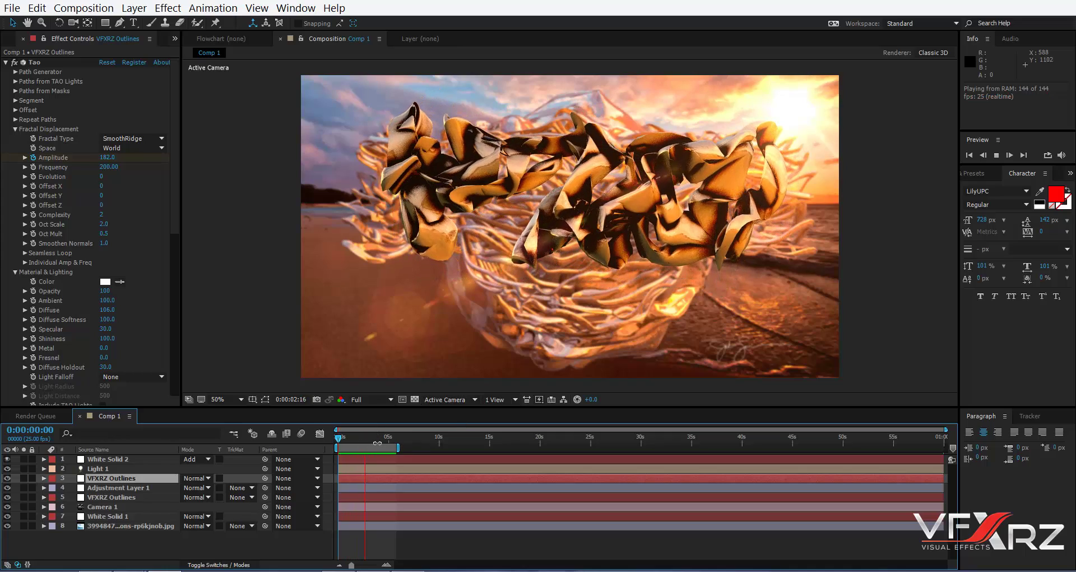
left_click_drag(379, 437, 394, 440)
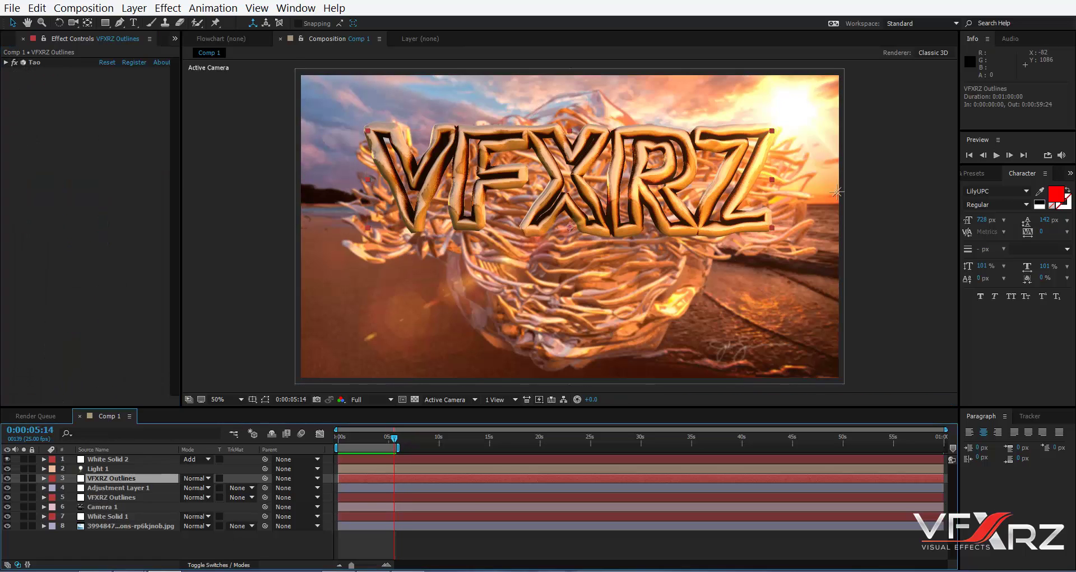
Step: Add Glow to VFXRZ Outlines, based on Alpha Channel with a 0% glow threshold
left_click(168, 8)
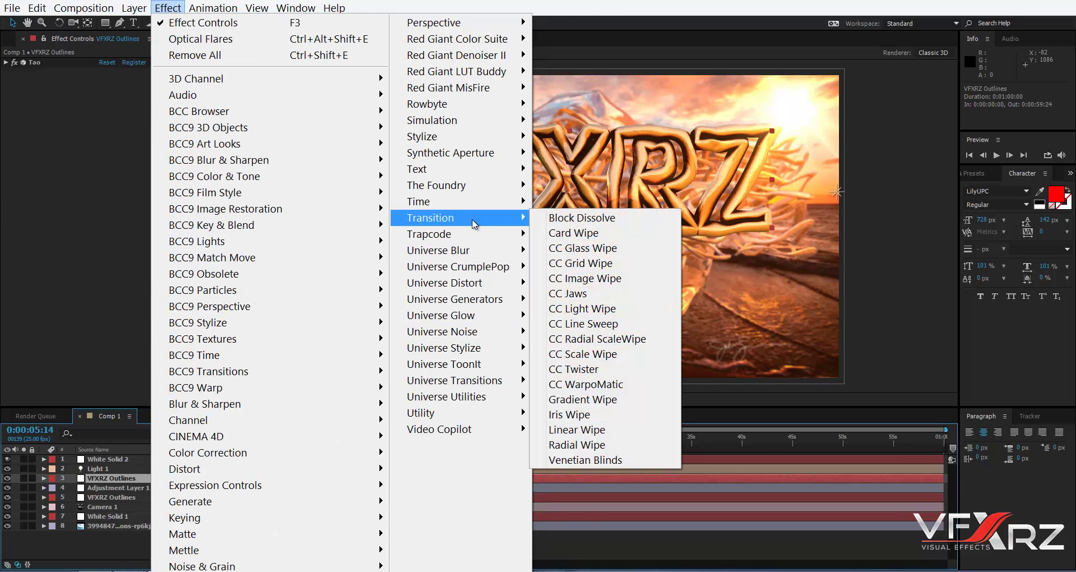
mouse_move(422, 137)
left_click(600, 347)
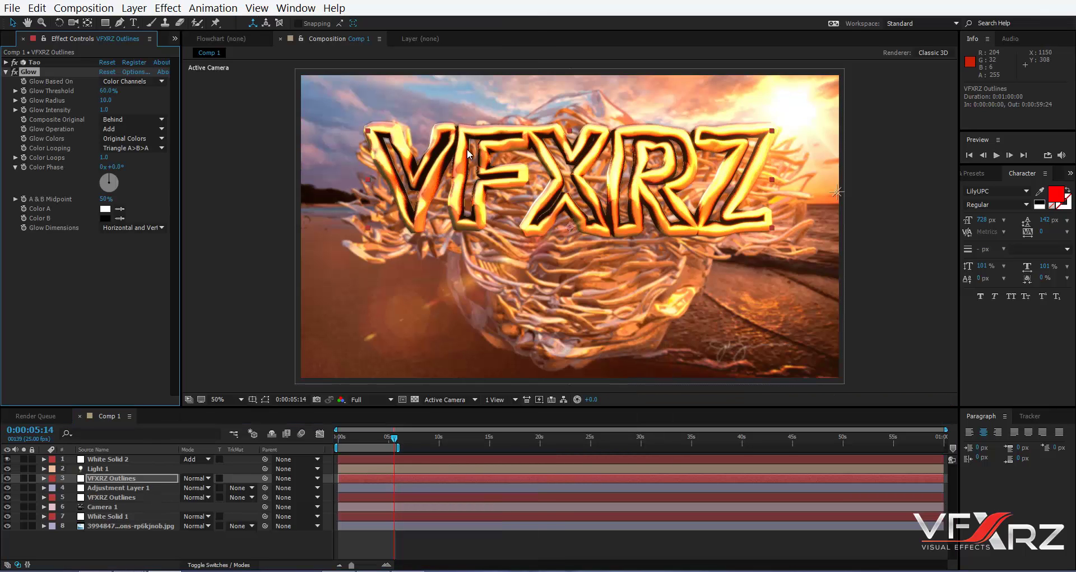
left_click(132, 81)
left_click(130, 98)
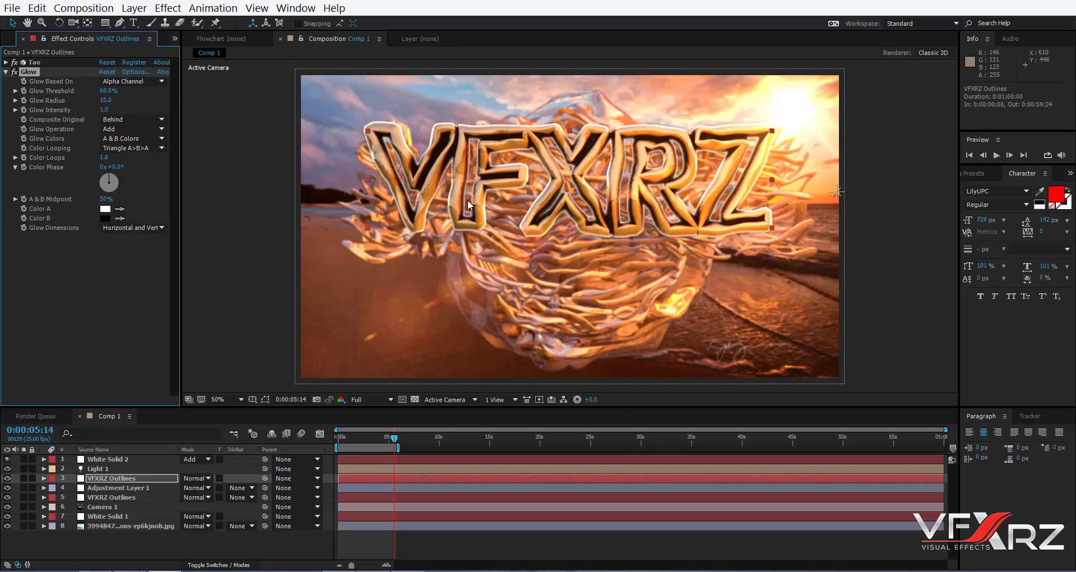
left_click_drag(113, 91, 144, 95)
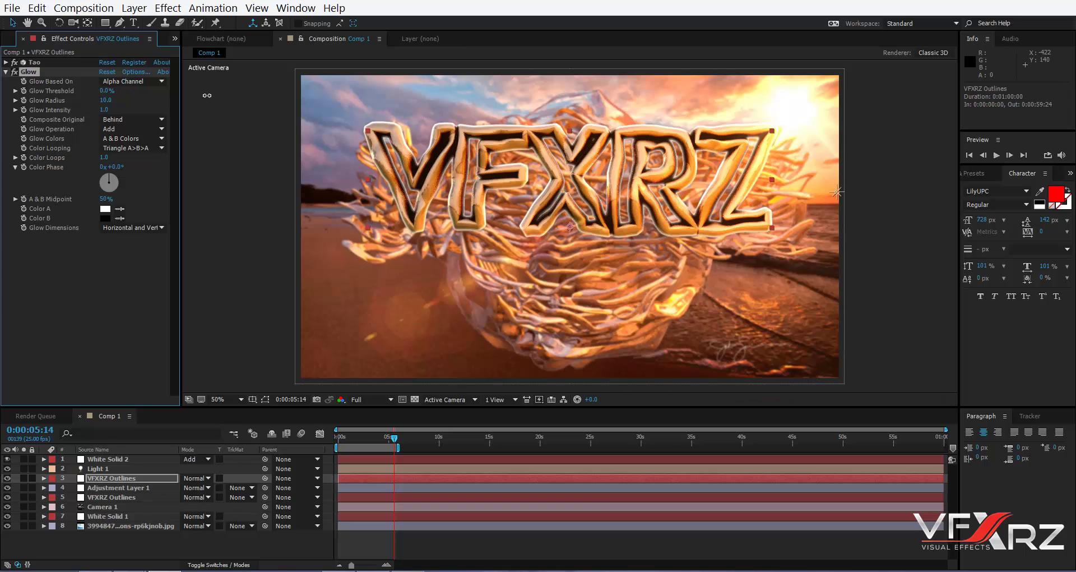
mouse_move(451, 127)
left_mouse_down()
mouse_move(215, 107)
mouse_move(251, 106)
mouse_move(128, 112)
left_mouse_up()
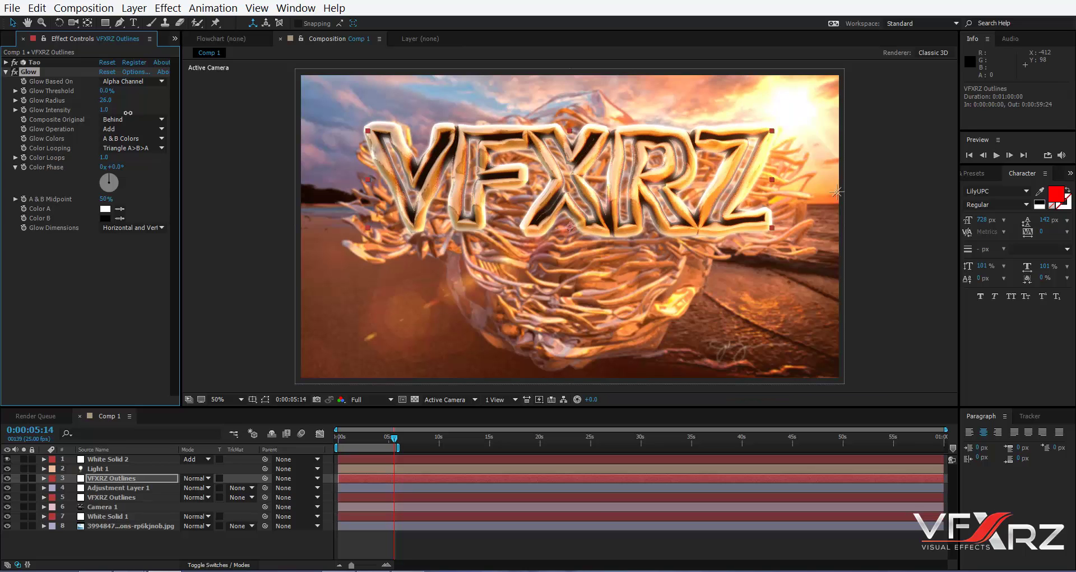
Step: At about 0:00:03:24, dolly and orbit Camera 1 close and off to the sphere's side
left_click(377, 435)
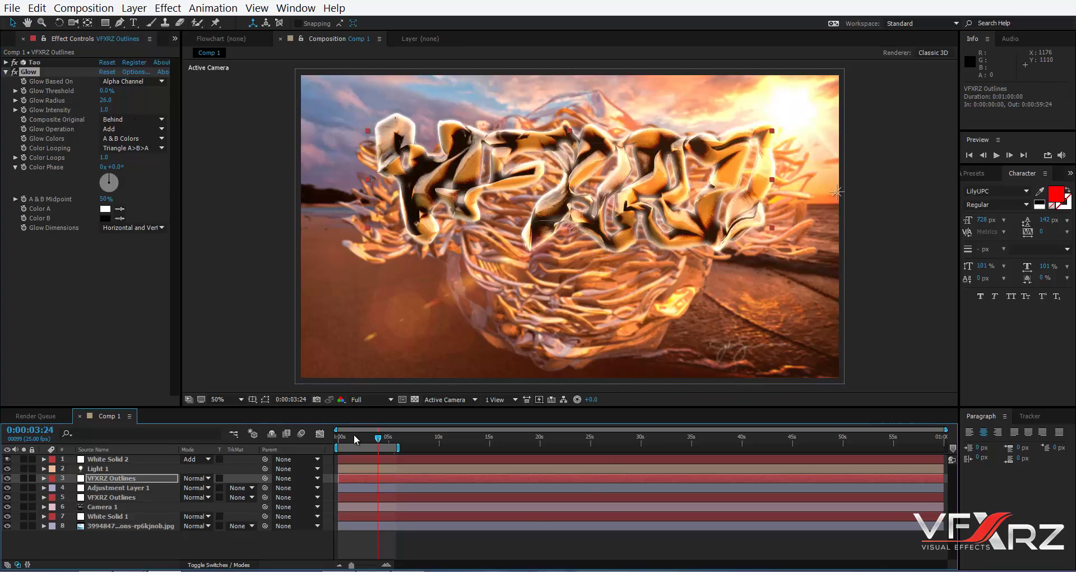
mouse_move(361, 437)
left_mouse_down()
mouse_move(343, 437)
mouse_move(394, 438)
mouse_move(373, 438)
left_mouse_up()
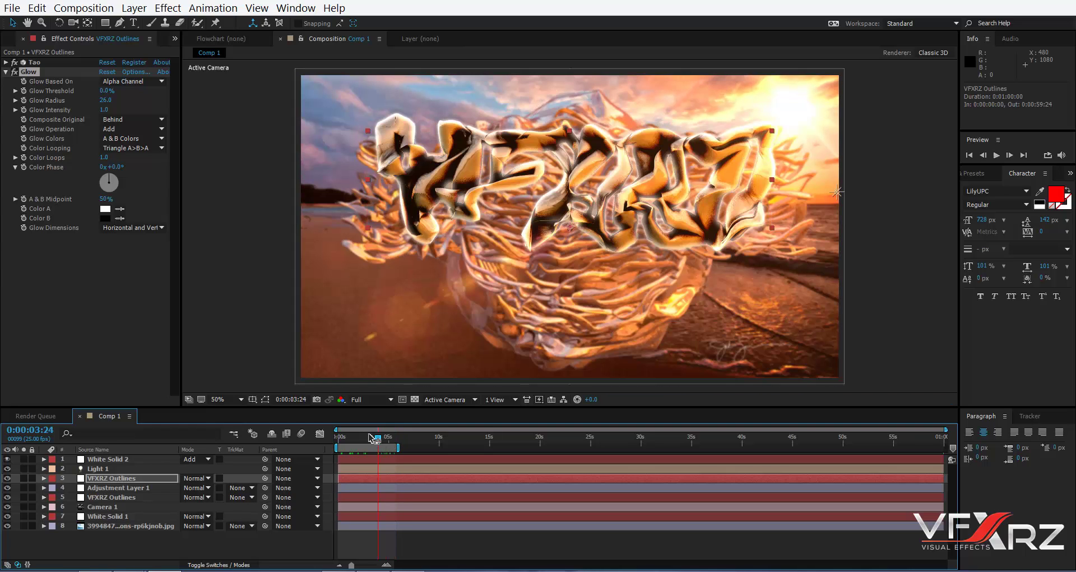
left_click(73, 23)
left_click(608, 144)
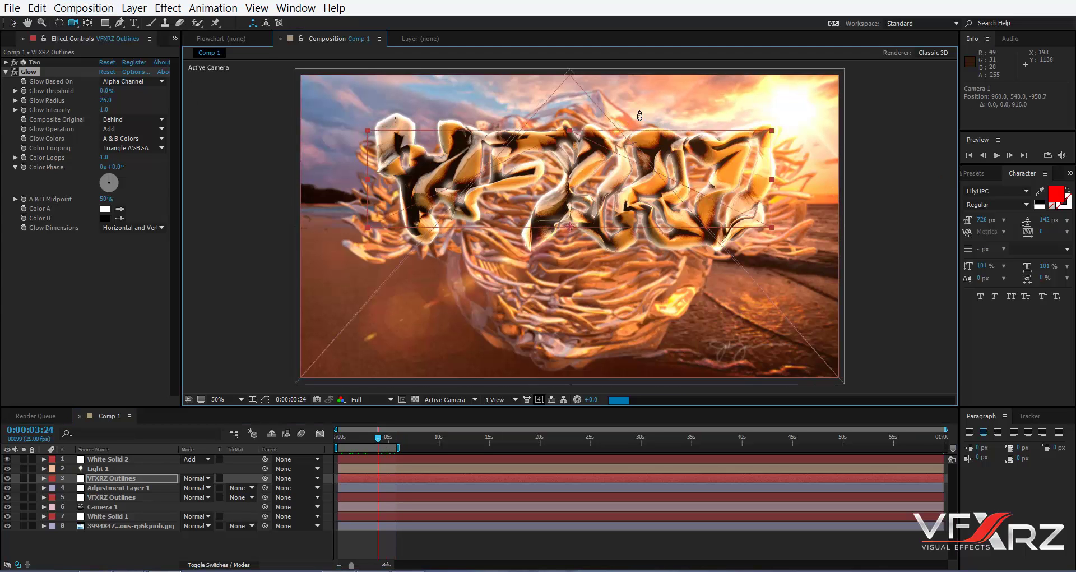
mouse_move(608, 144)
left_mouse_down()
mouse_move(693, 65)
mouse_move(606, 239)
left_mouse_up()
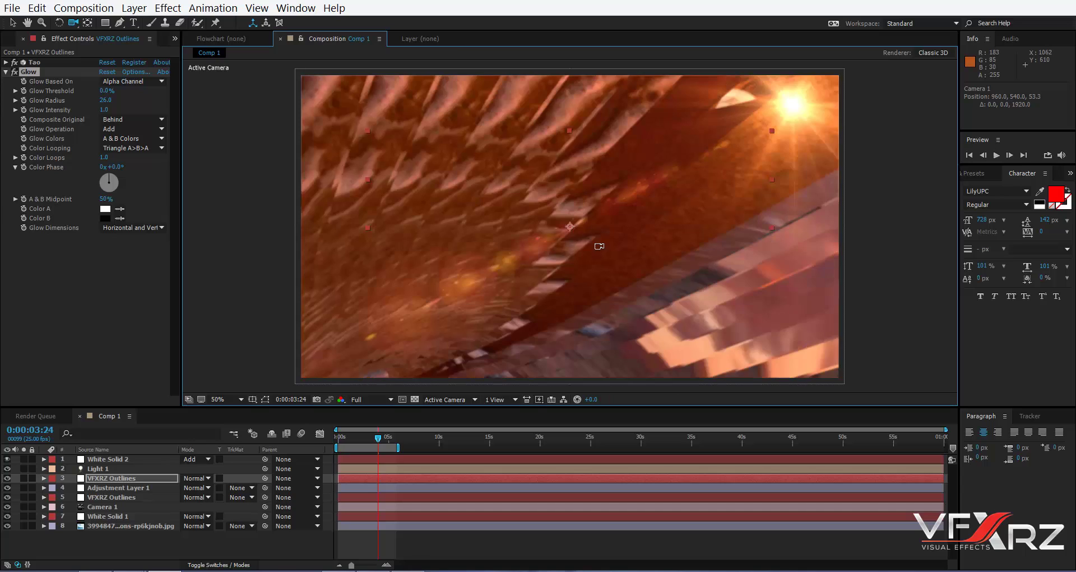
left_click_drag(575, 274, 562, 344)
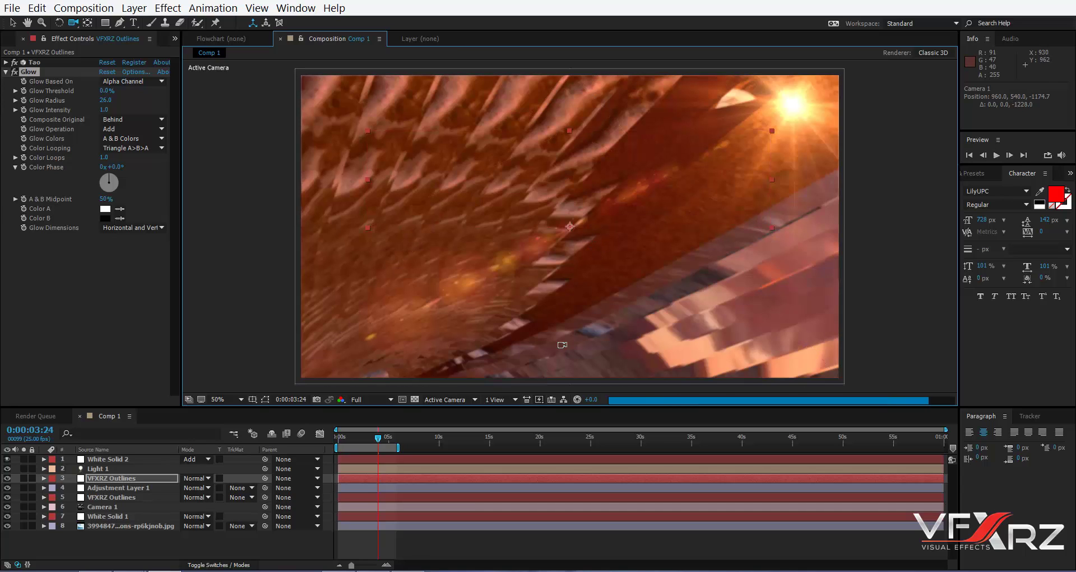
left_click_drag(611, 291, 617, 291)
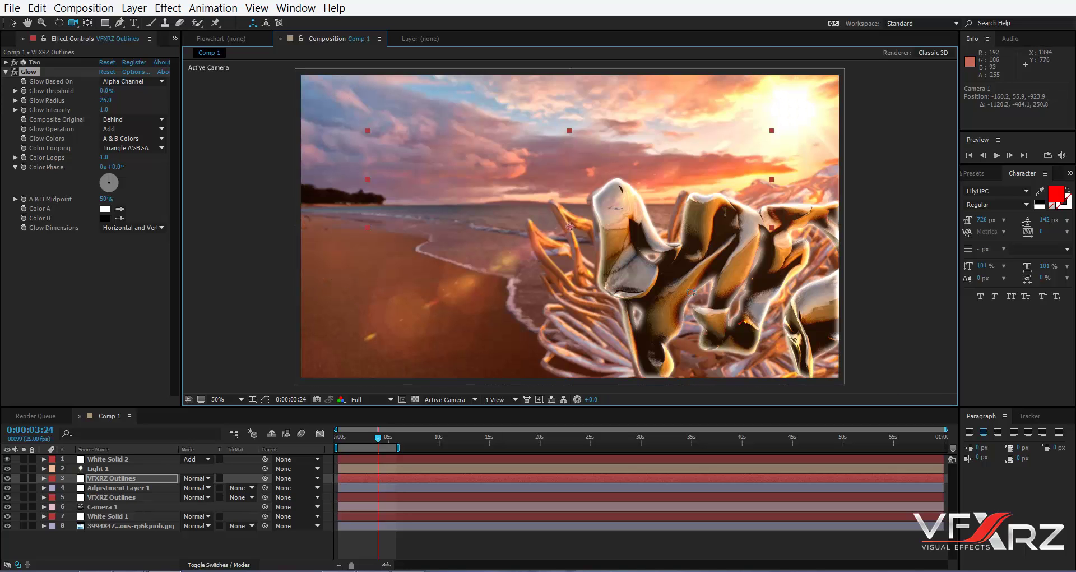
left_click_drag(682, 274, 655, 246)
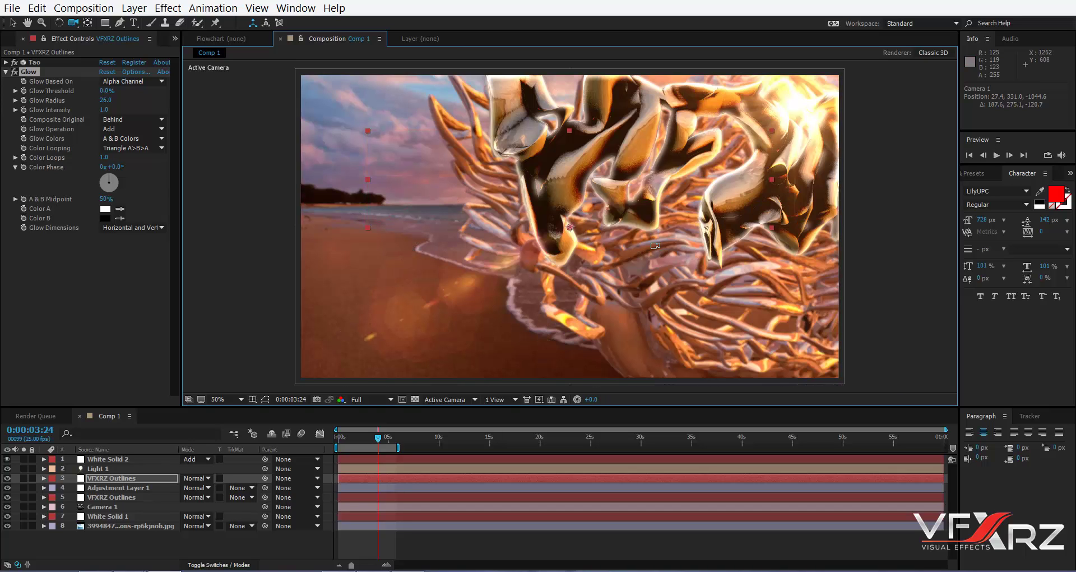
left_click(118, 489)
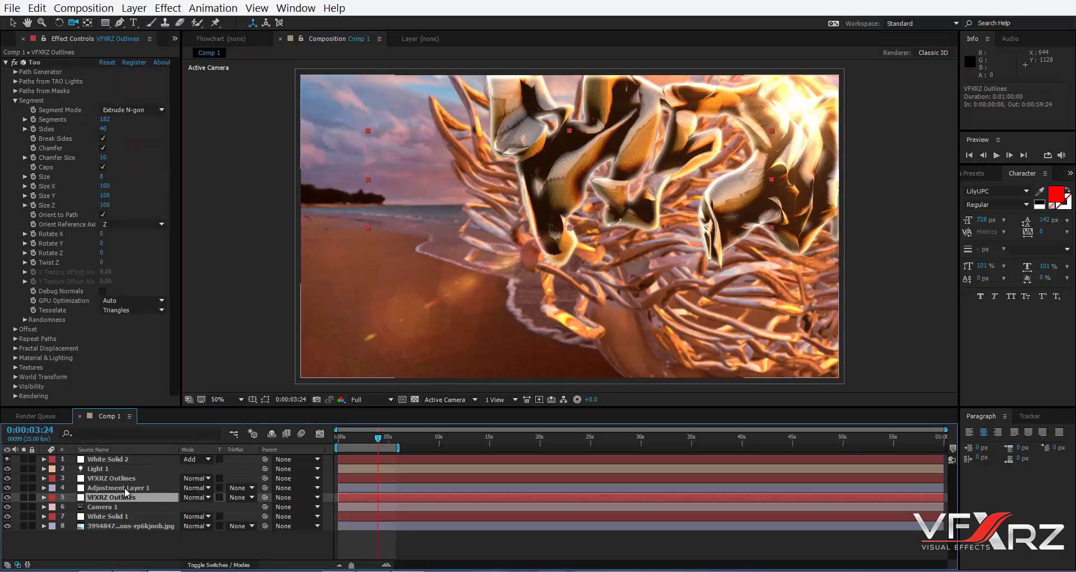
Step: Hide Adjustment Layer 1 and orbit Camera 1 back to a front view of VFXRZ
left_click(7, 488)
mouse_move(689, 269)
left_mouse_down()
mouse_move(723, 214)
mouse_move(678, 367)
left_mouse_up()
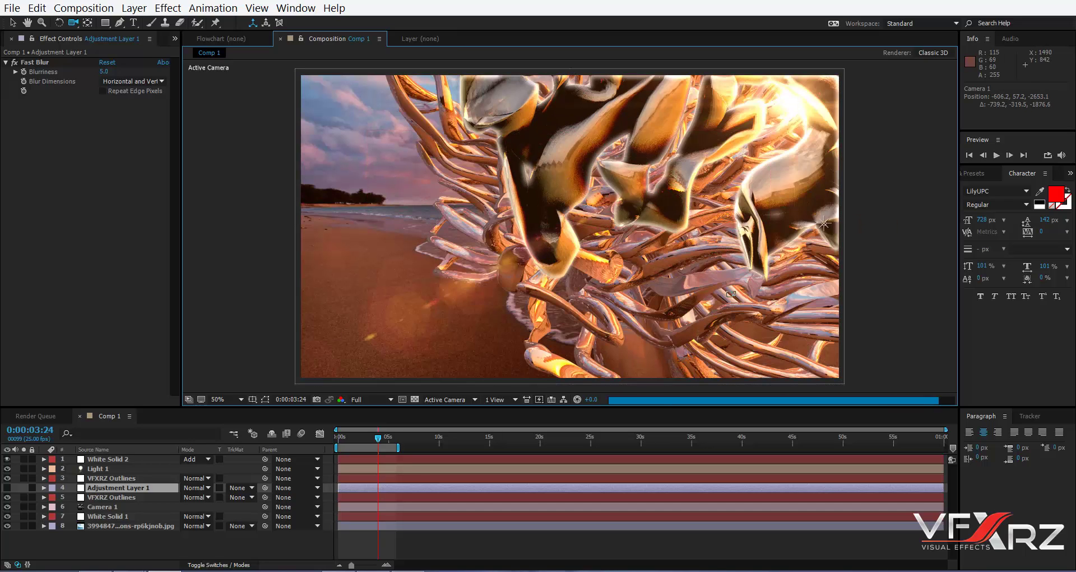
mouse_move(728, 275)
left_mouse_down()
mouse_move(772, 200)
mouse_move(739, 271)
left_mouse_up()
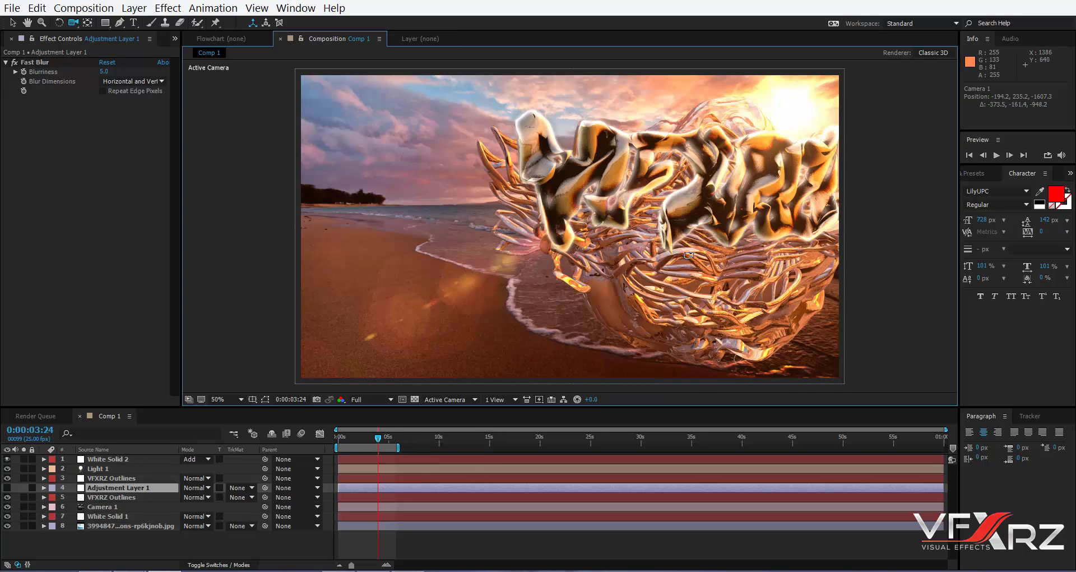
left_click_drag(689, 255, 608, 259)
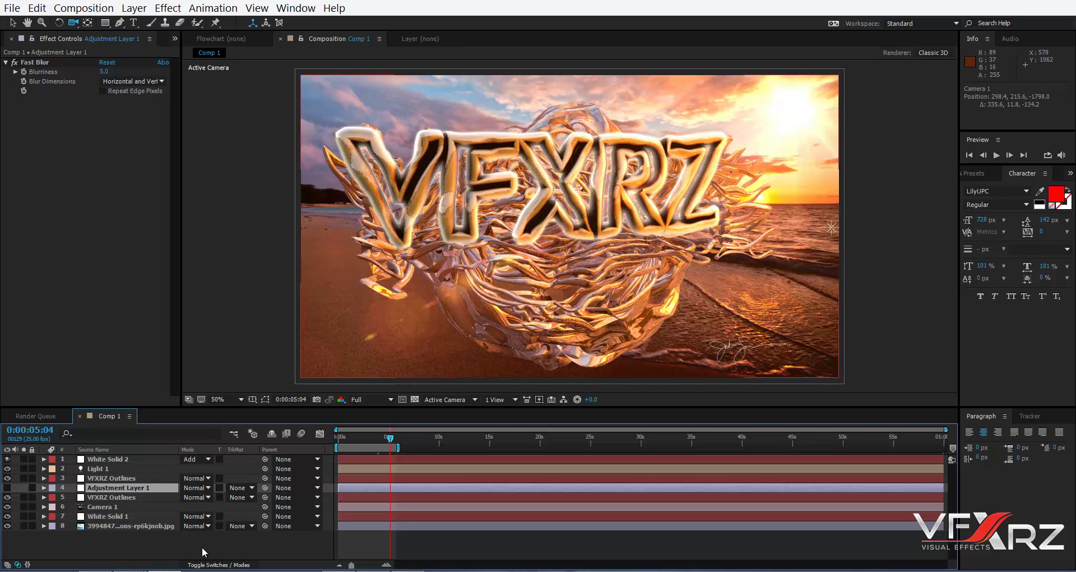
Step: Test other fractal Amplitude values on White Solid 1's Tao, settling back at 41
left_click(137, 516)
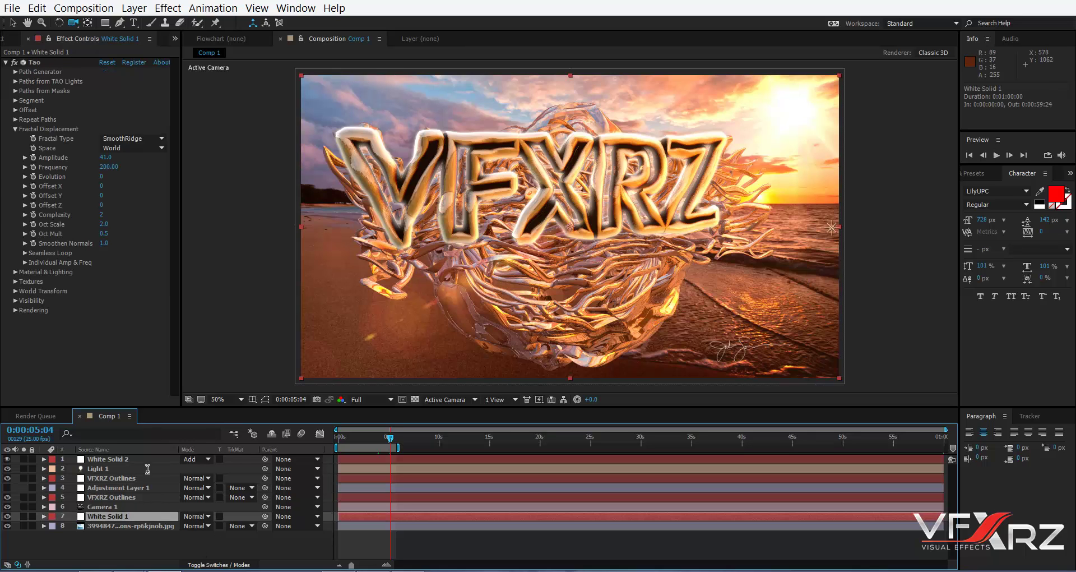
left_click(62, 157)
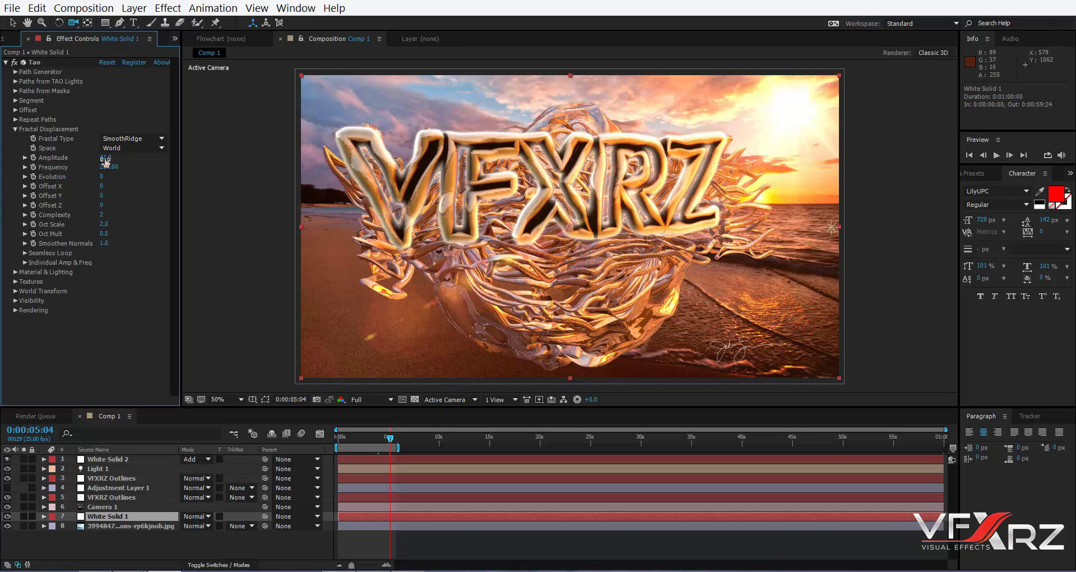
left_click_drag(105, 159, 222, 165)
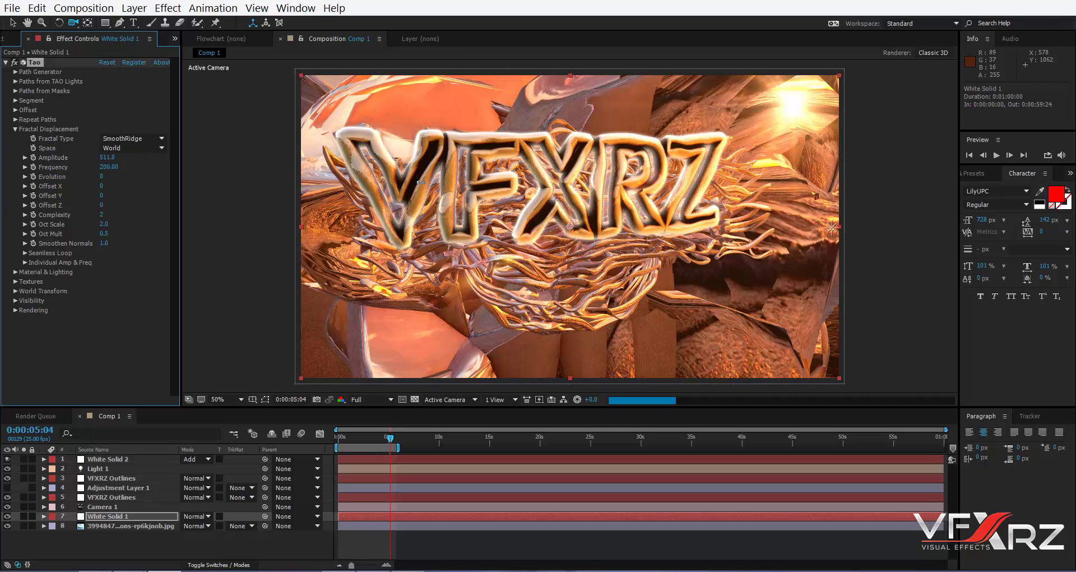
left_click_drag(419, 183, 22, 183)
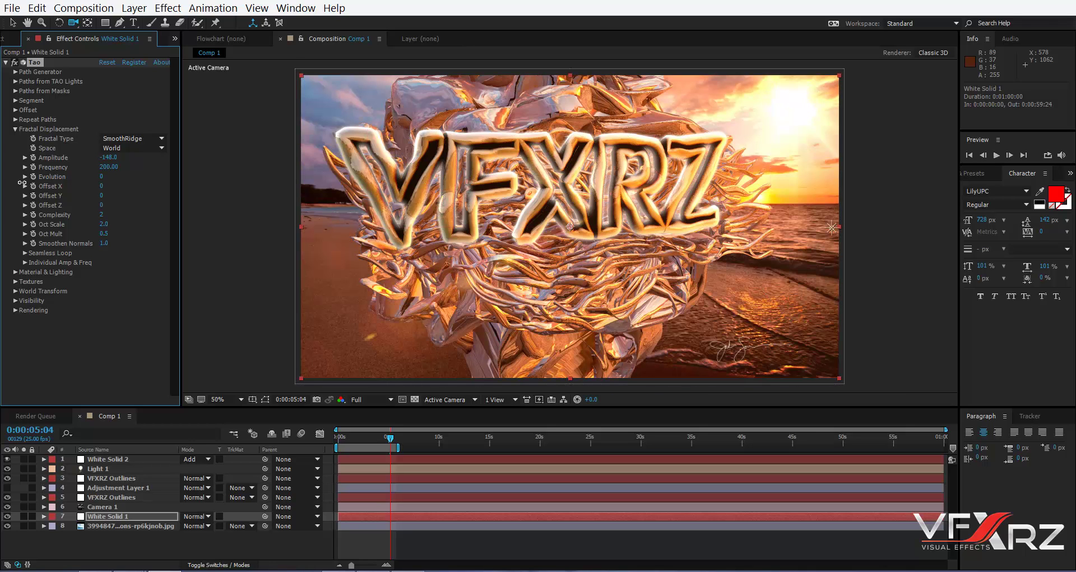
mouse_move(23, 184)
left_mouse_down()
mouse_move(83, 189)
mouse_move(116, 165)
left_mouse_up()
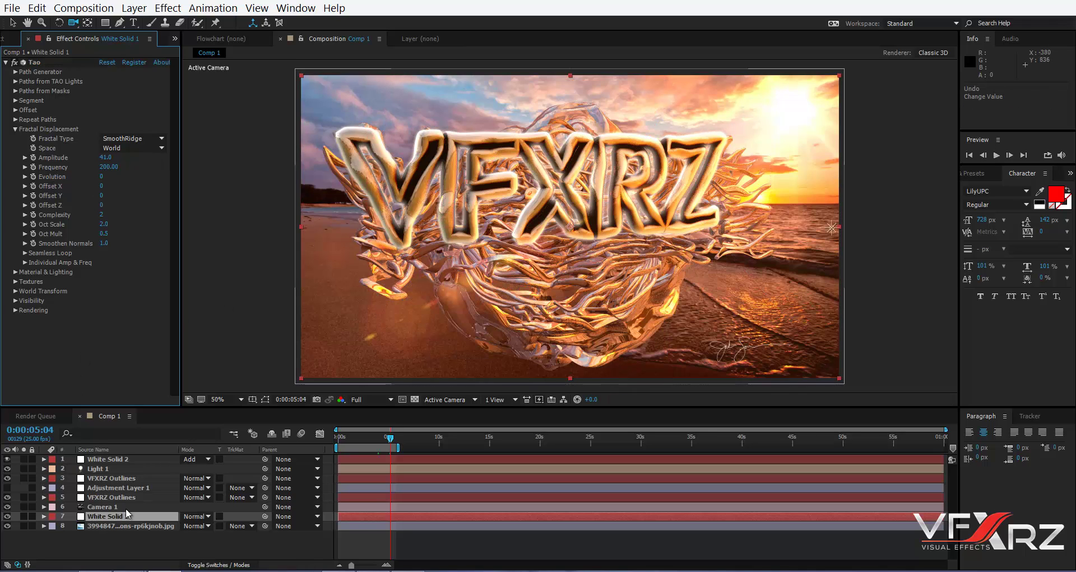
left_click(89, 497)
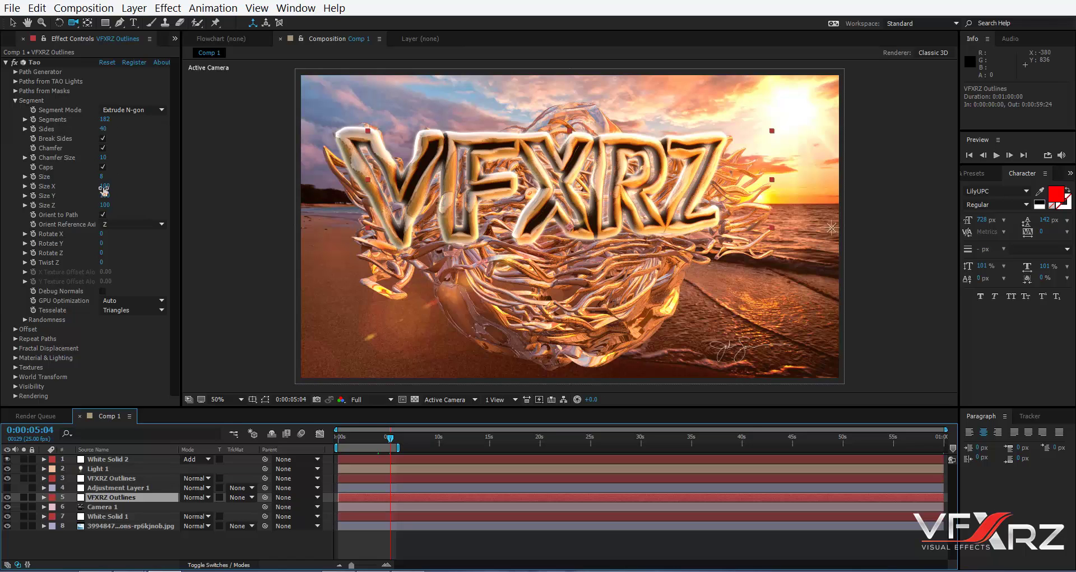
Step: Raise VFXRZ Outlines' Tao fractal Amplitude to 192 and slightly orbit Camera 1
left_click(15, 348)
left_click_drag(106, 295, 149, 288)
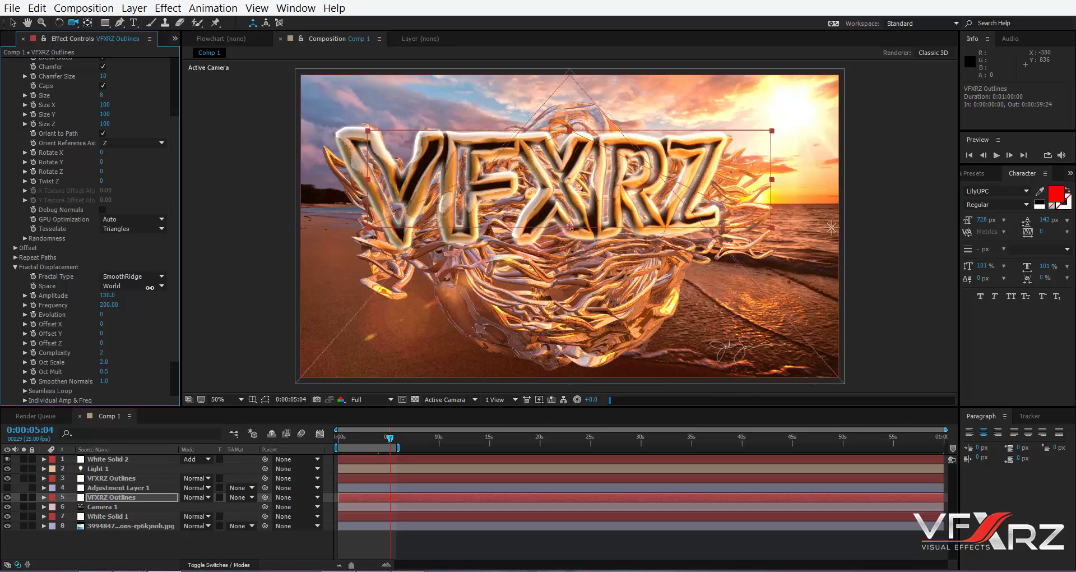
mouse_move(150, 287)
left_mouse_down()
mouse_move(207, 286)
mouse_move(188, 287)
mouse_move(184, 304)
left_mouse_up()
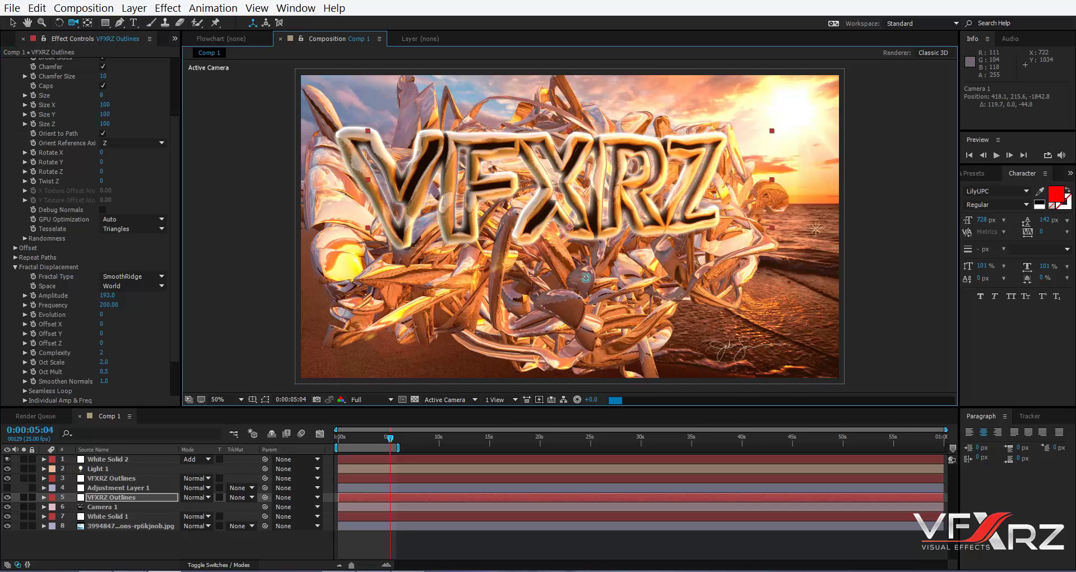
left_click_drag(810, 228, 751, 232)
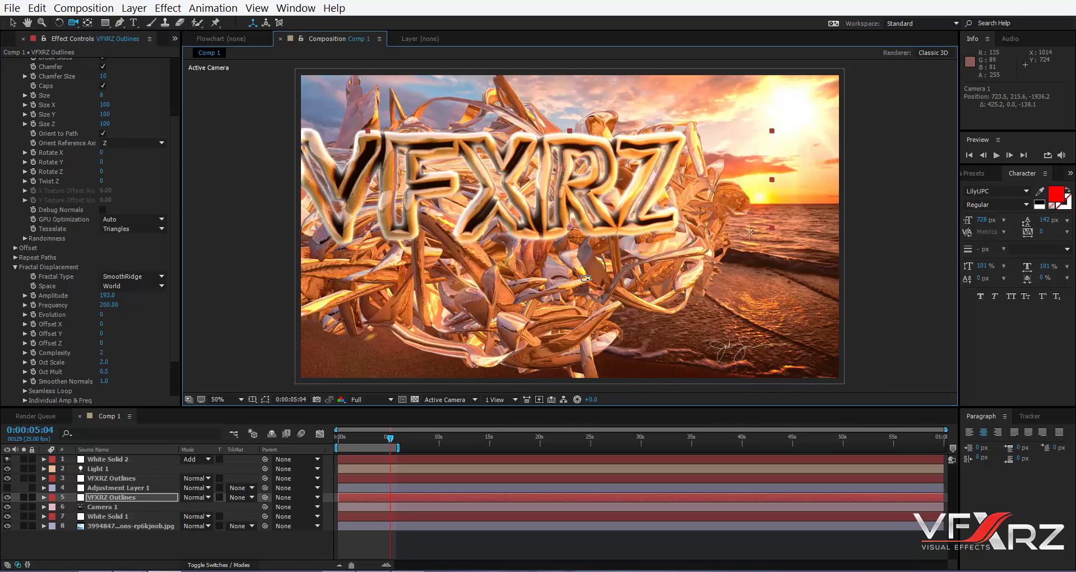
left_click_drag(580, 273, 612, 248)
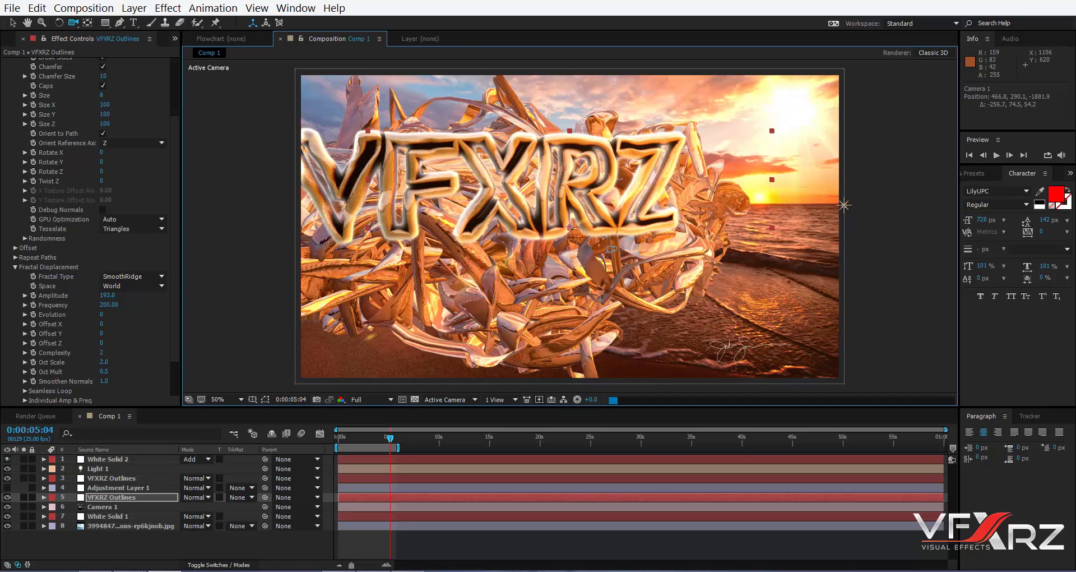